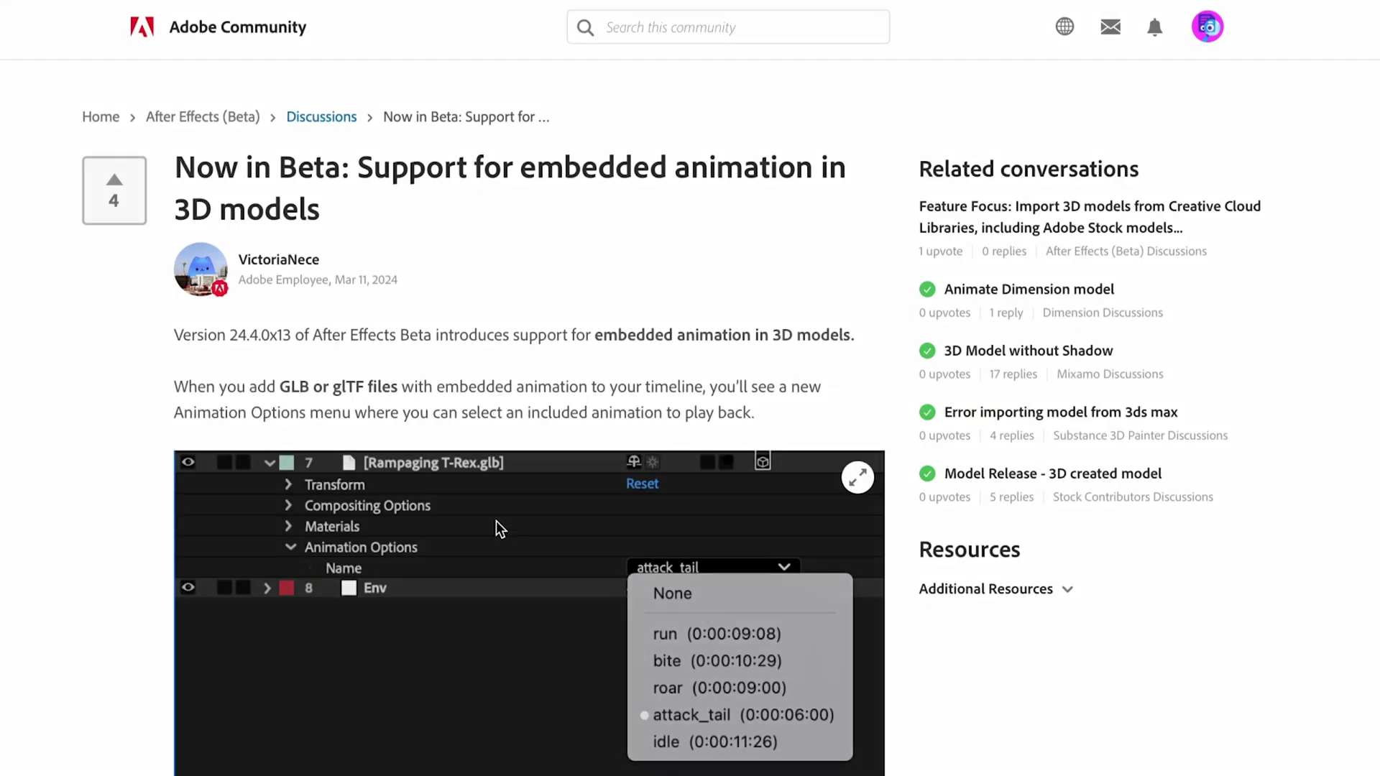
Confirm After Effects (Beta) is installed and up to date under Creative Cloud's Beta apps, then close Creative Cloud
scroll(424, 361, "down", 1)
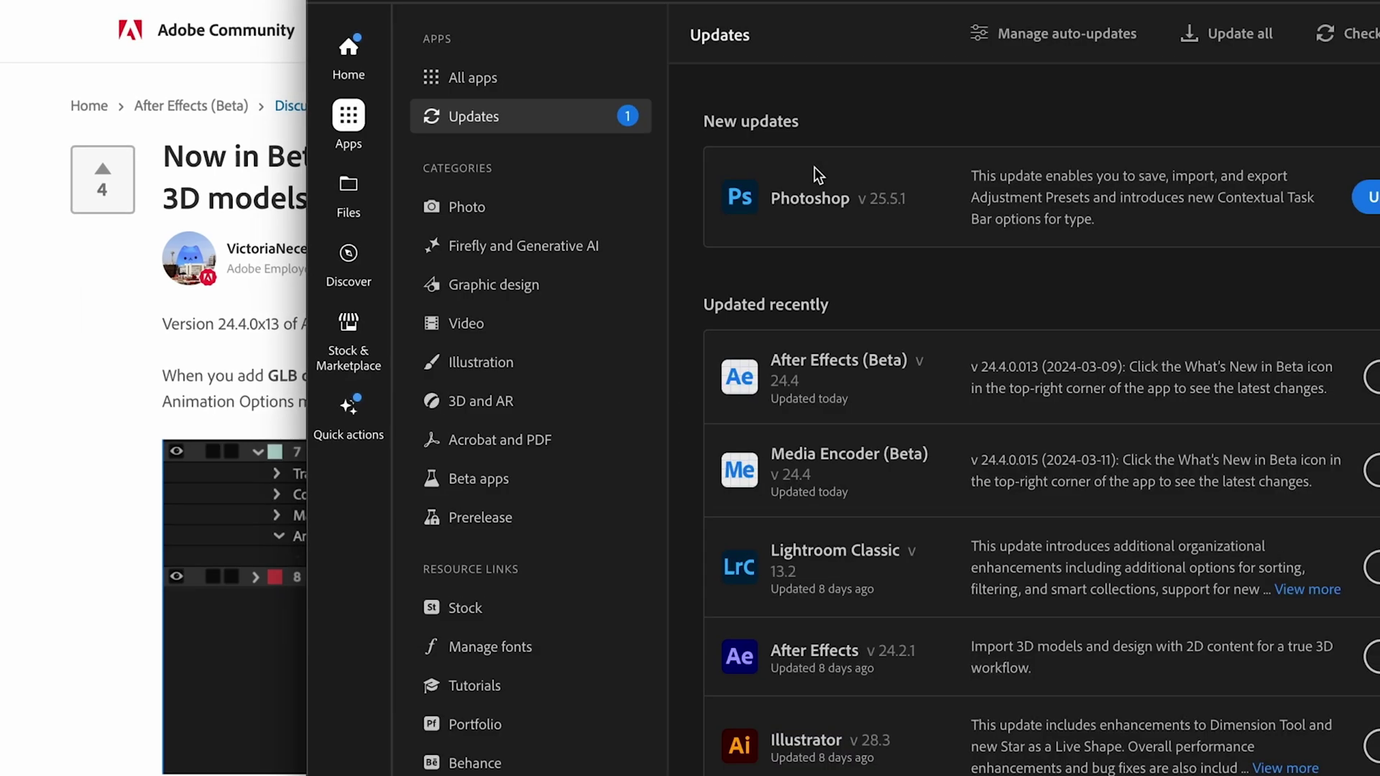
left_click(230, 157)
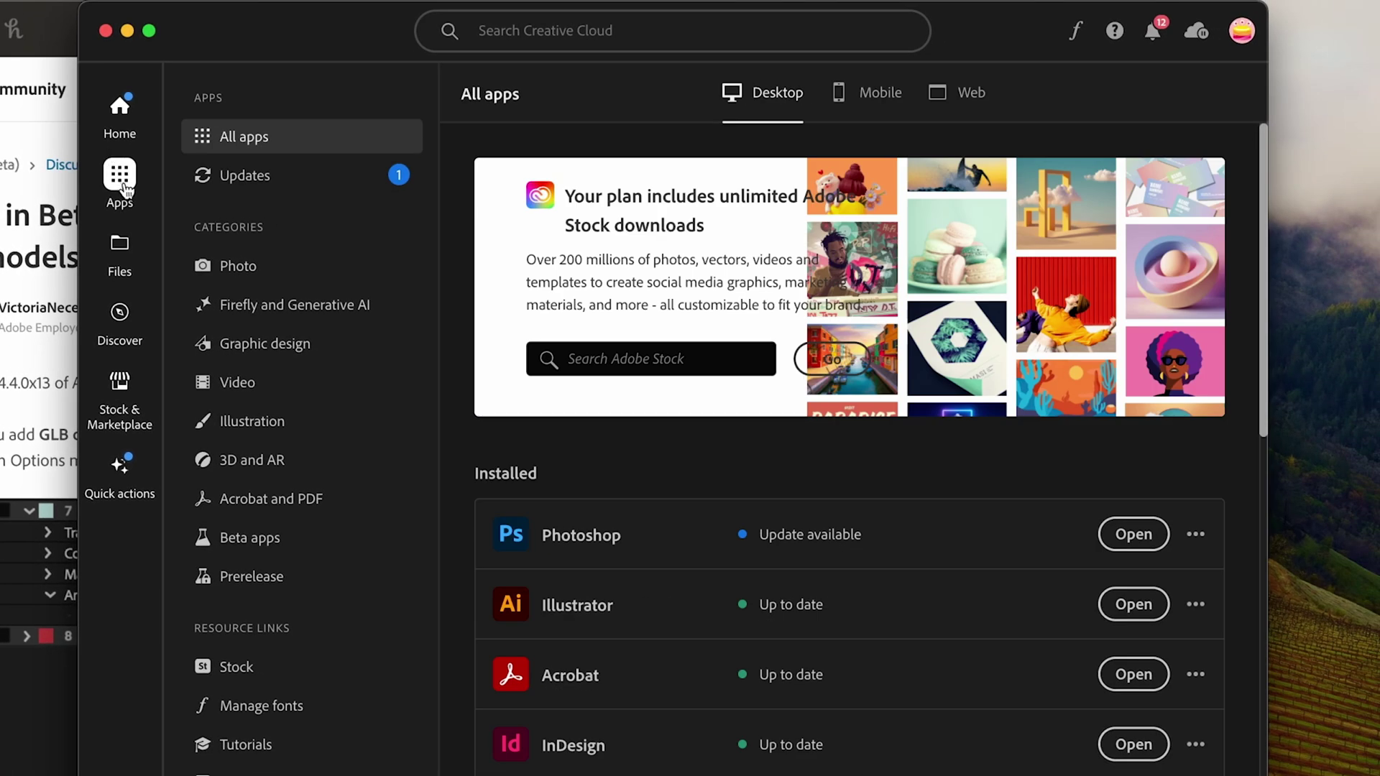
left_click(258, 544)
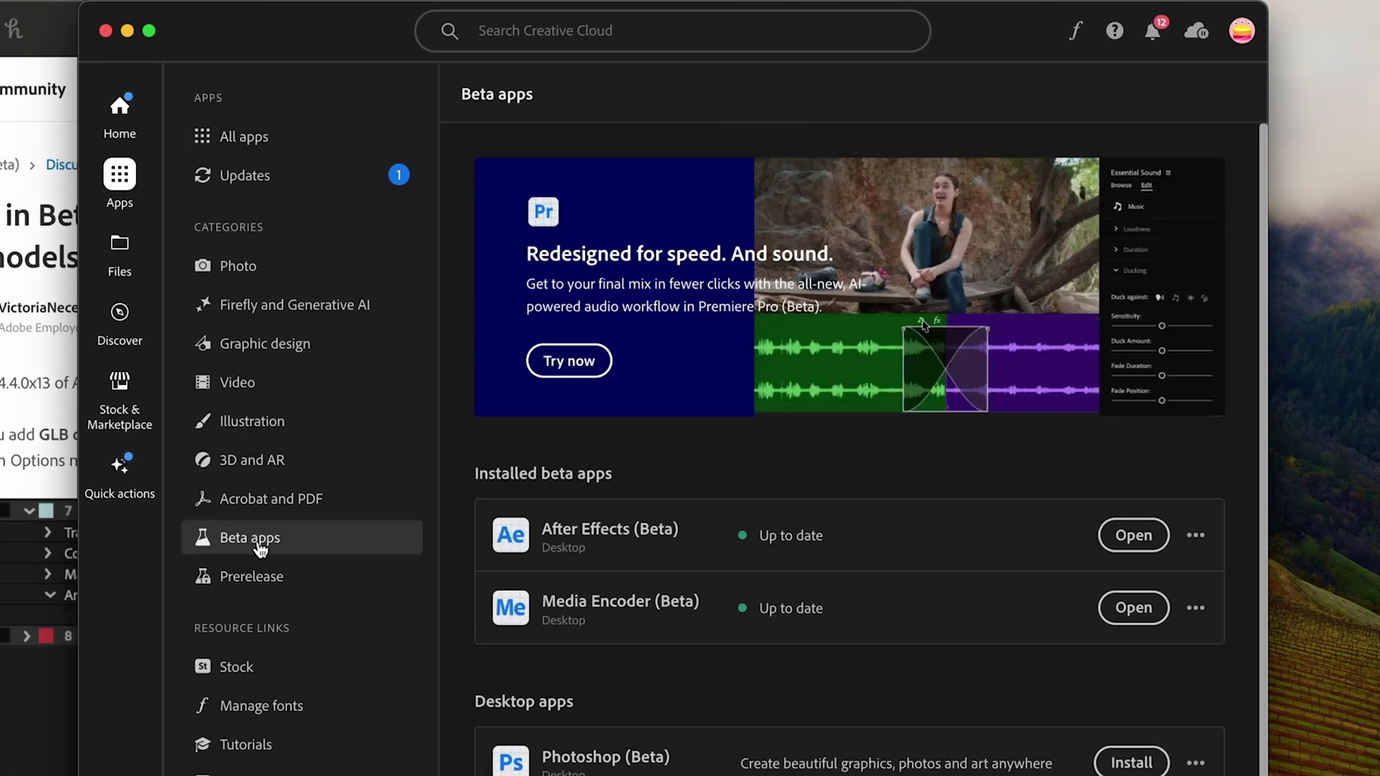
left_click(105, 30)
left_click(273, 26)
On mixamo.com, make The Boss the active character
type("mixam")
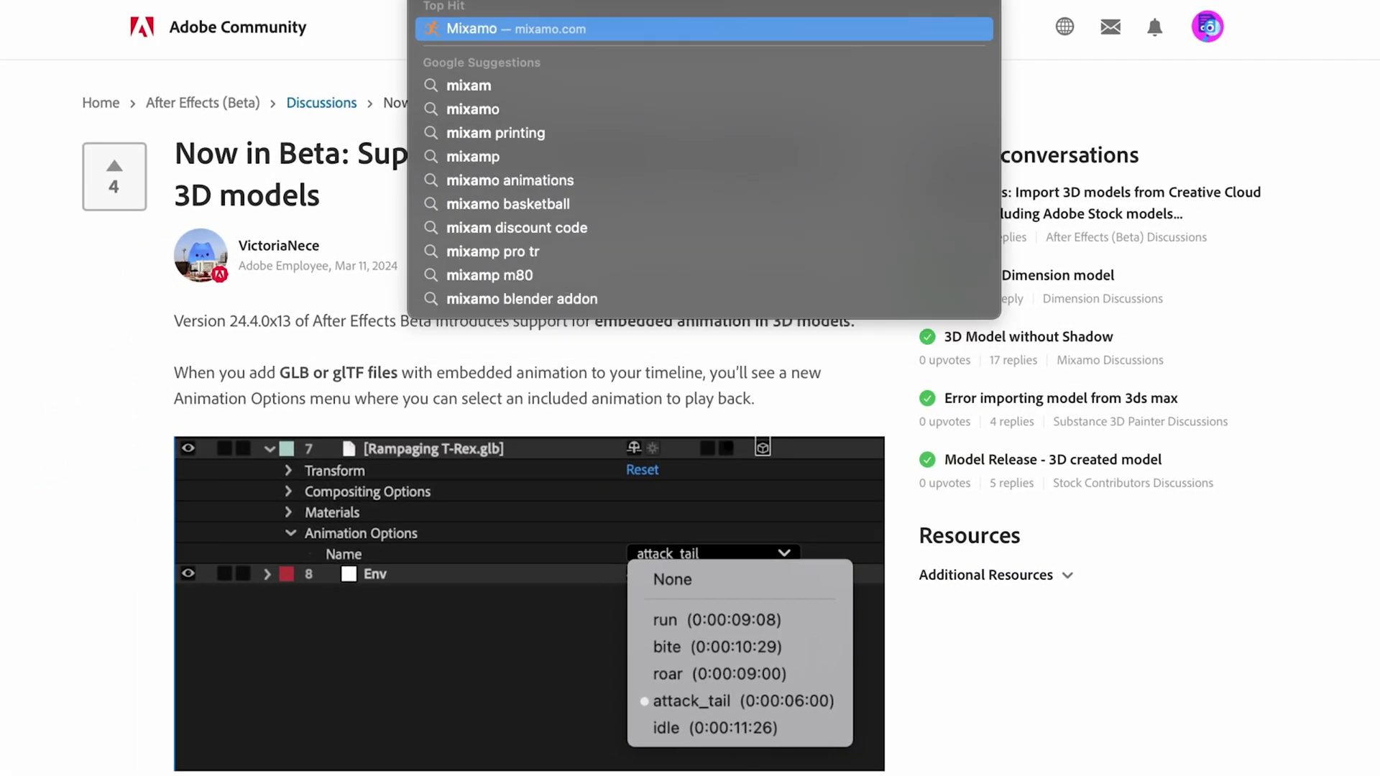
key("Return")
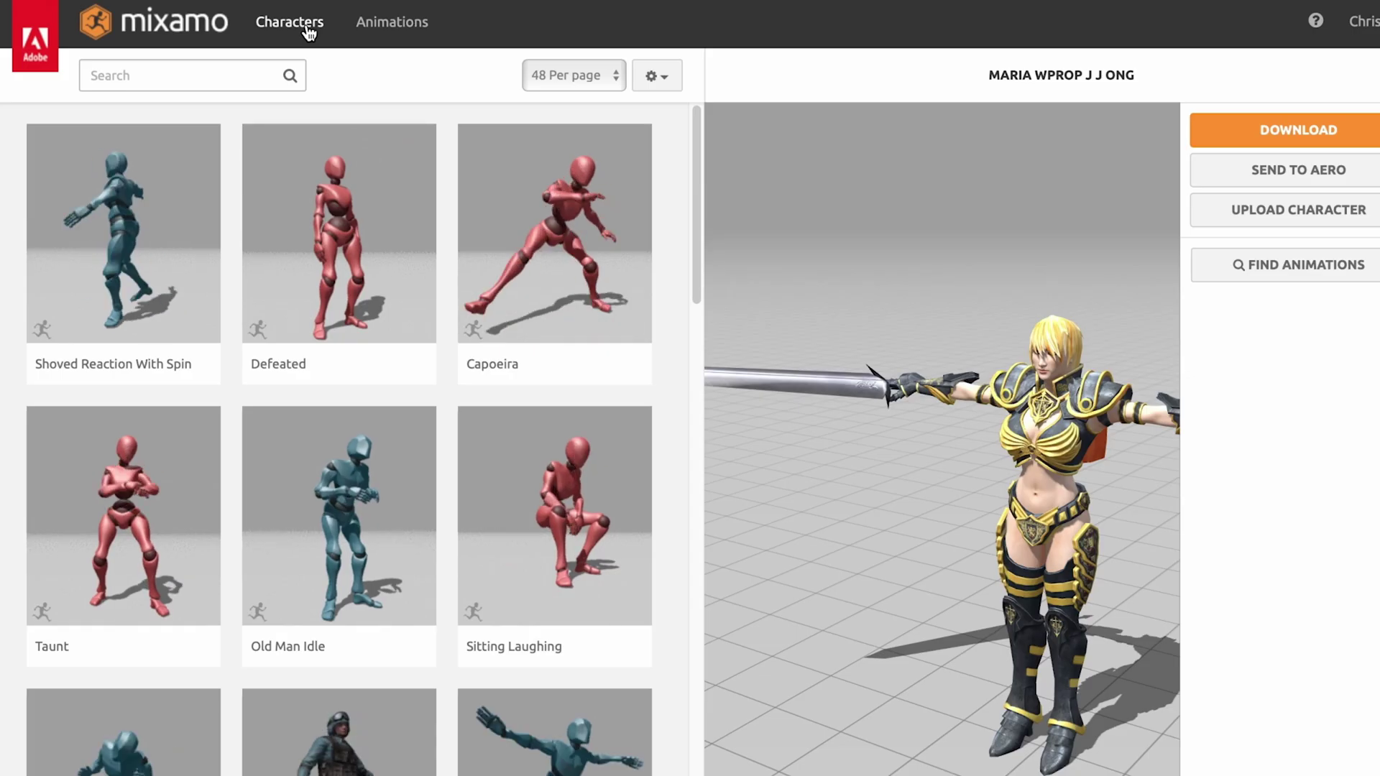
left_click(306, 24)
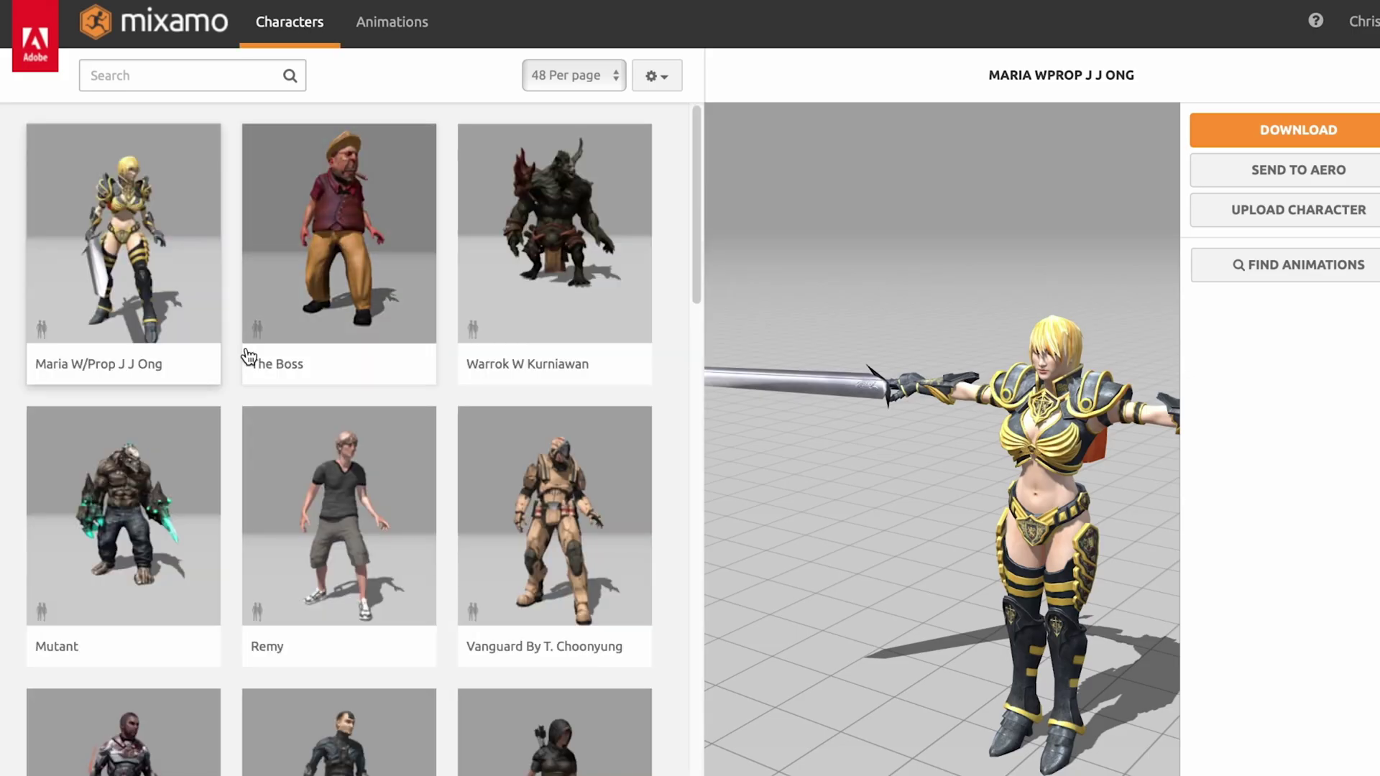
left_click(344, 249)
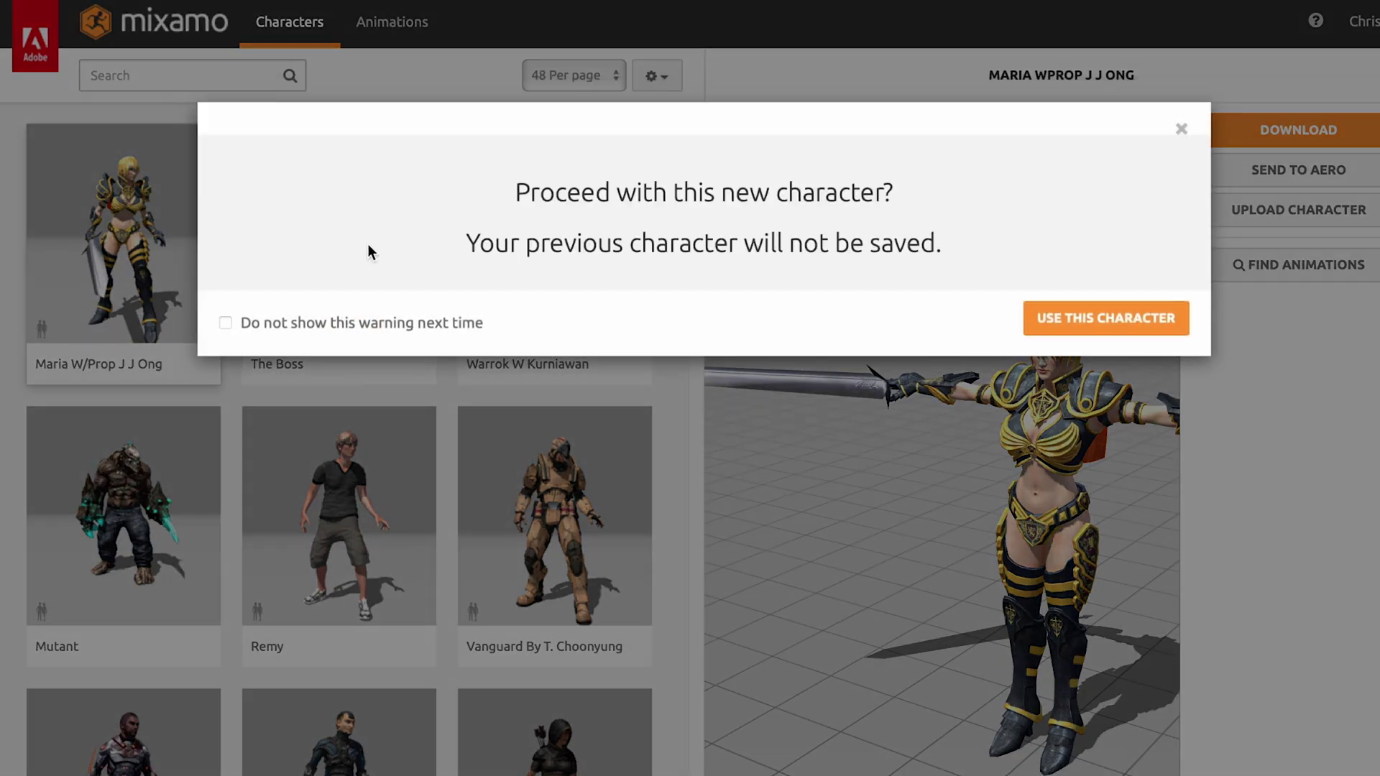
left_click(1105, 318)
Download The Boss as an FBX Binary file in T-pose
left_click(1313, 129)
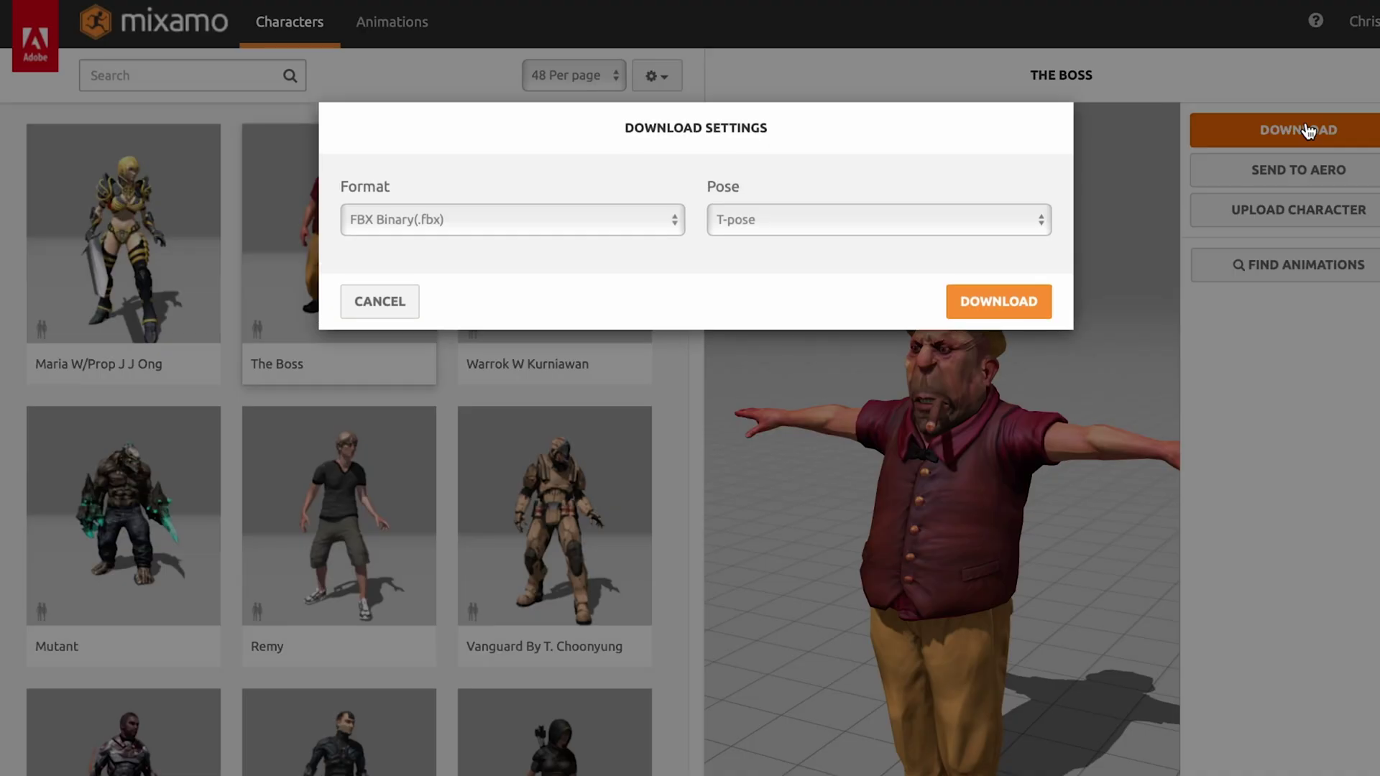
left_click(986, 304)
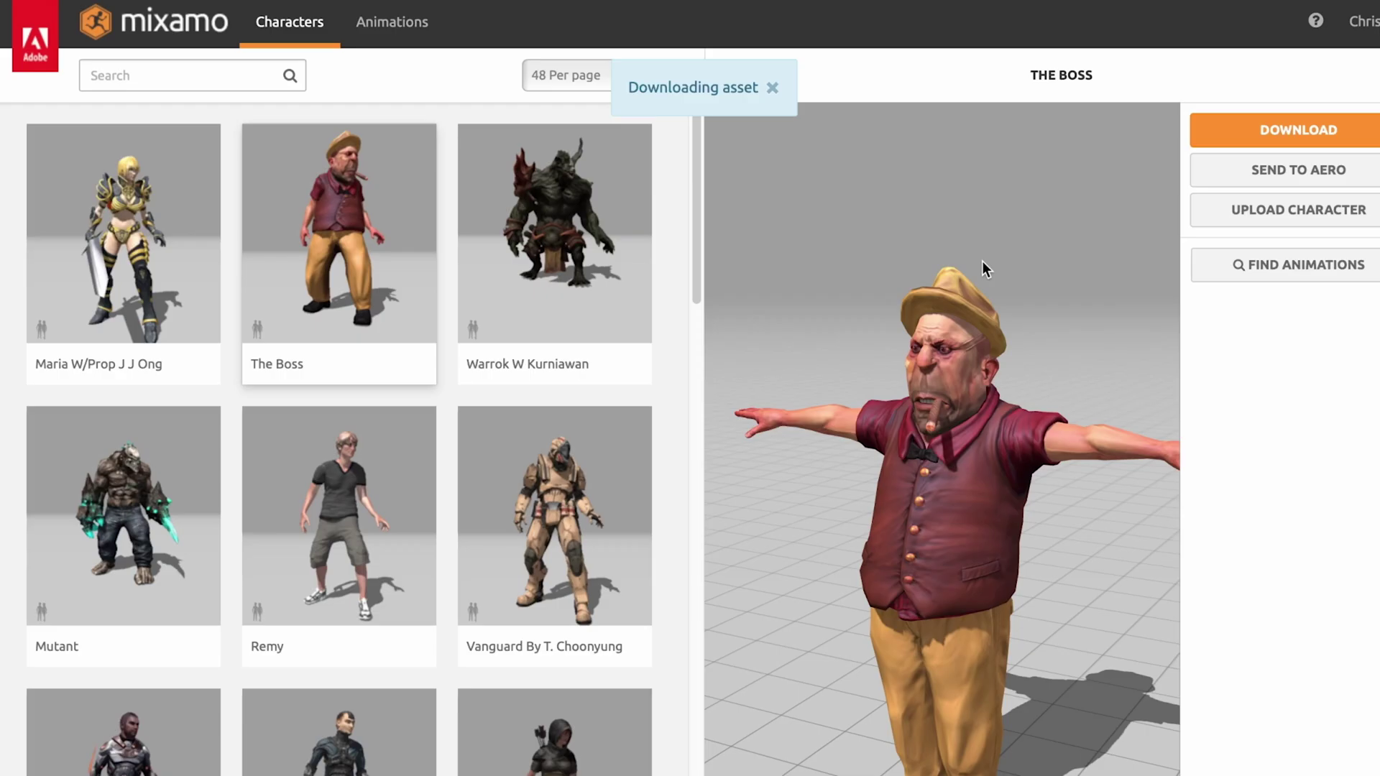
left_click(1241, 267)
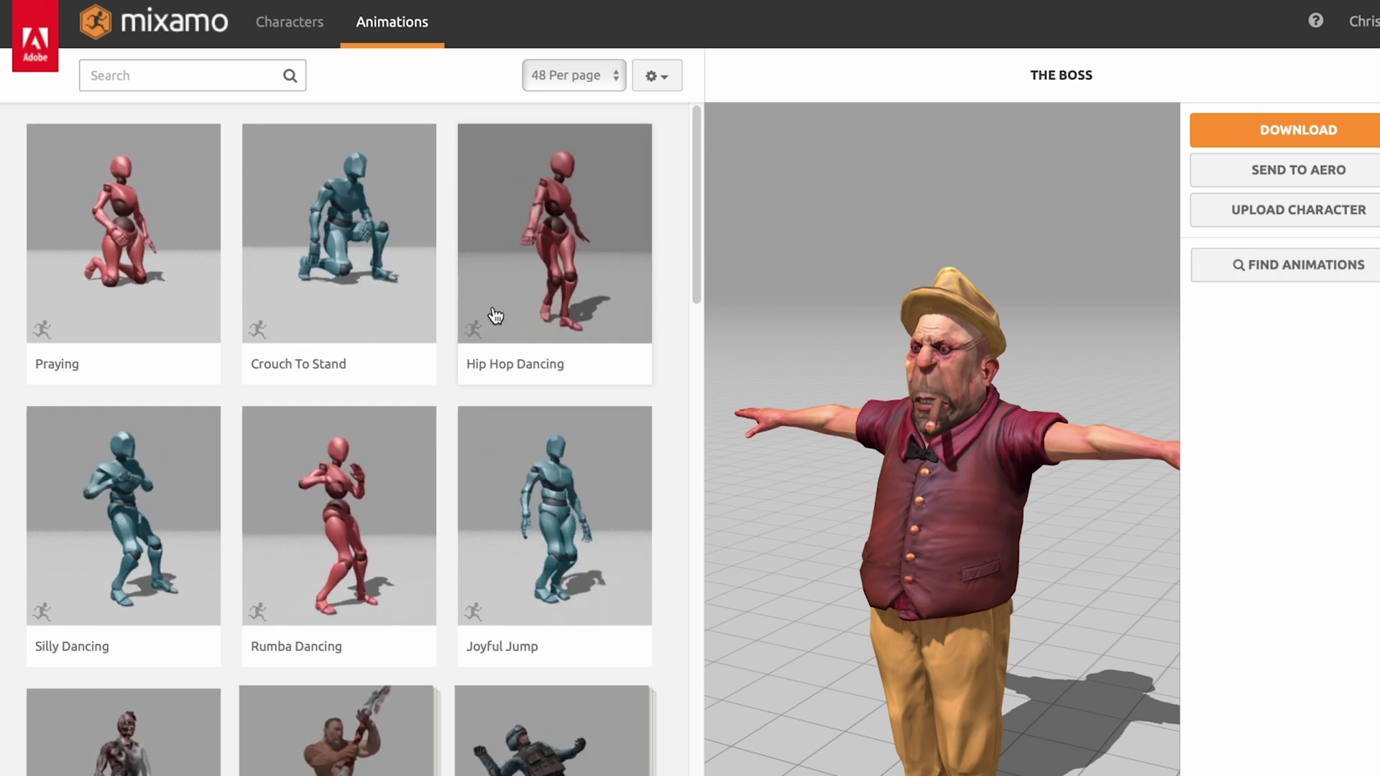
Apply Rumba Dancing to The Boss and download it as FBX Binary with skin at 30 fps
left_click(351, 514)
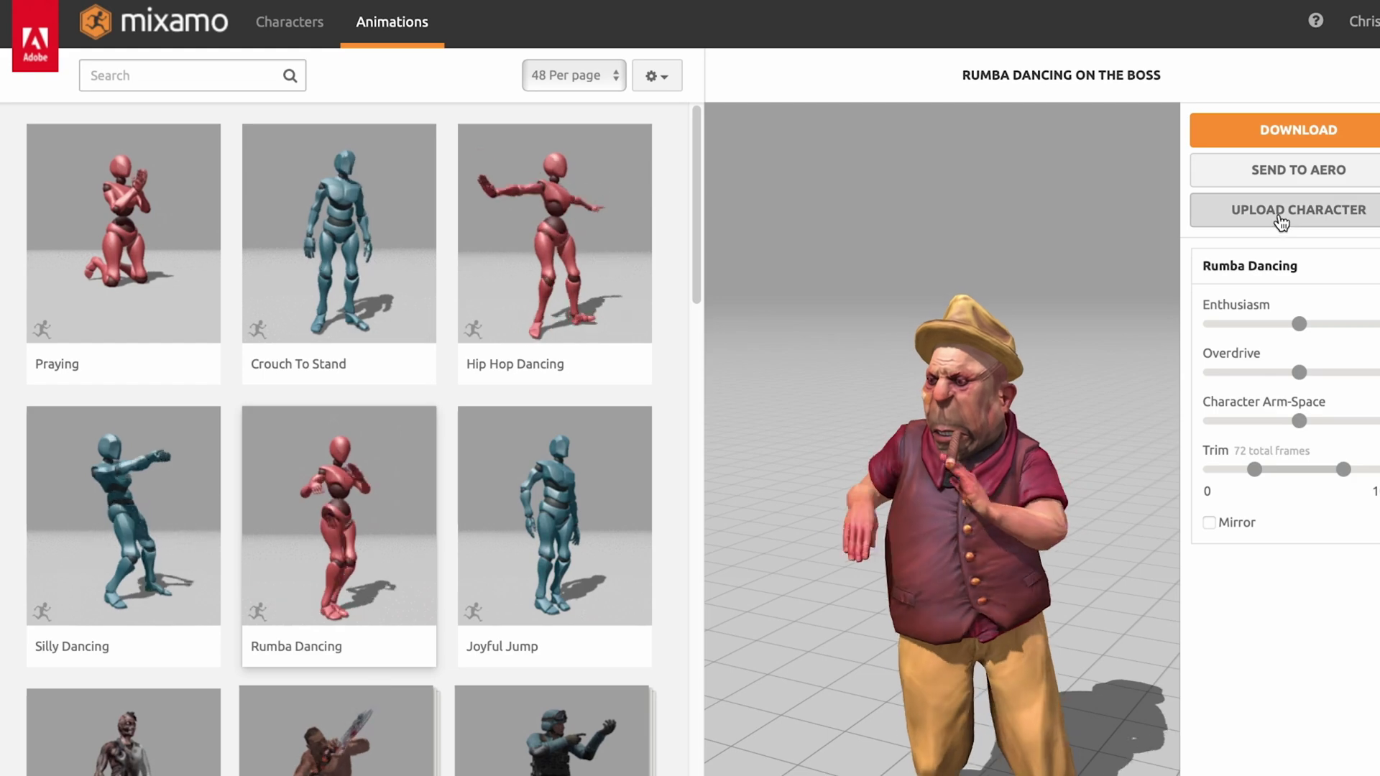
left_click(1280, 136)
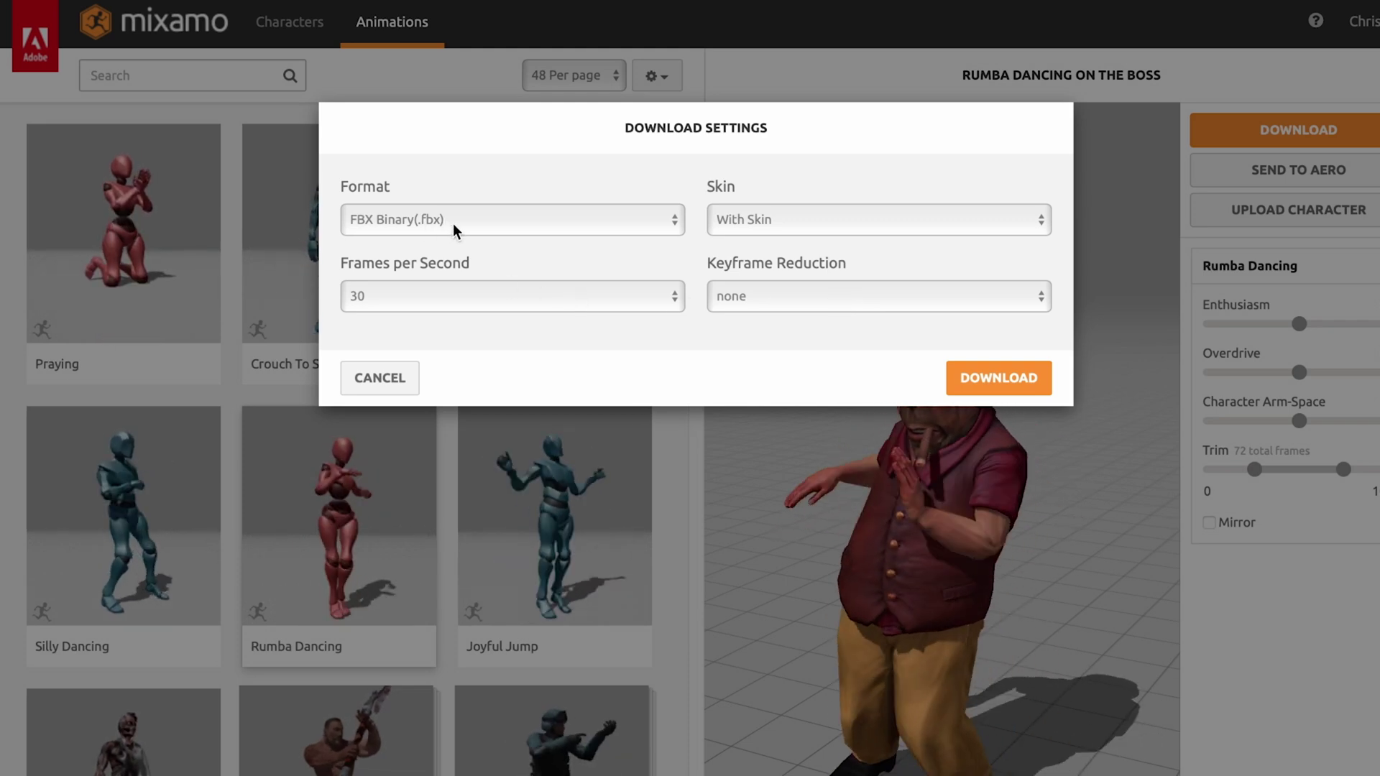
left_click(1043, 386)
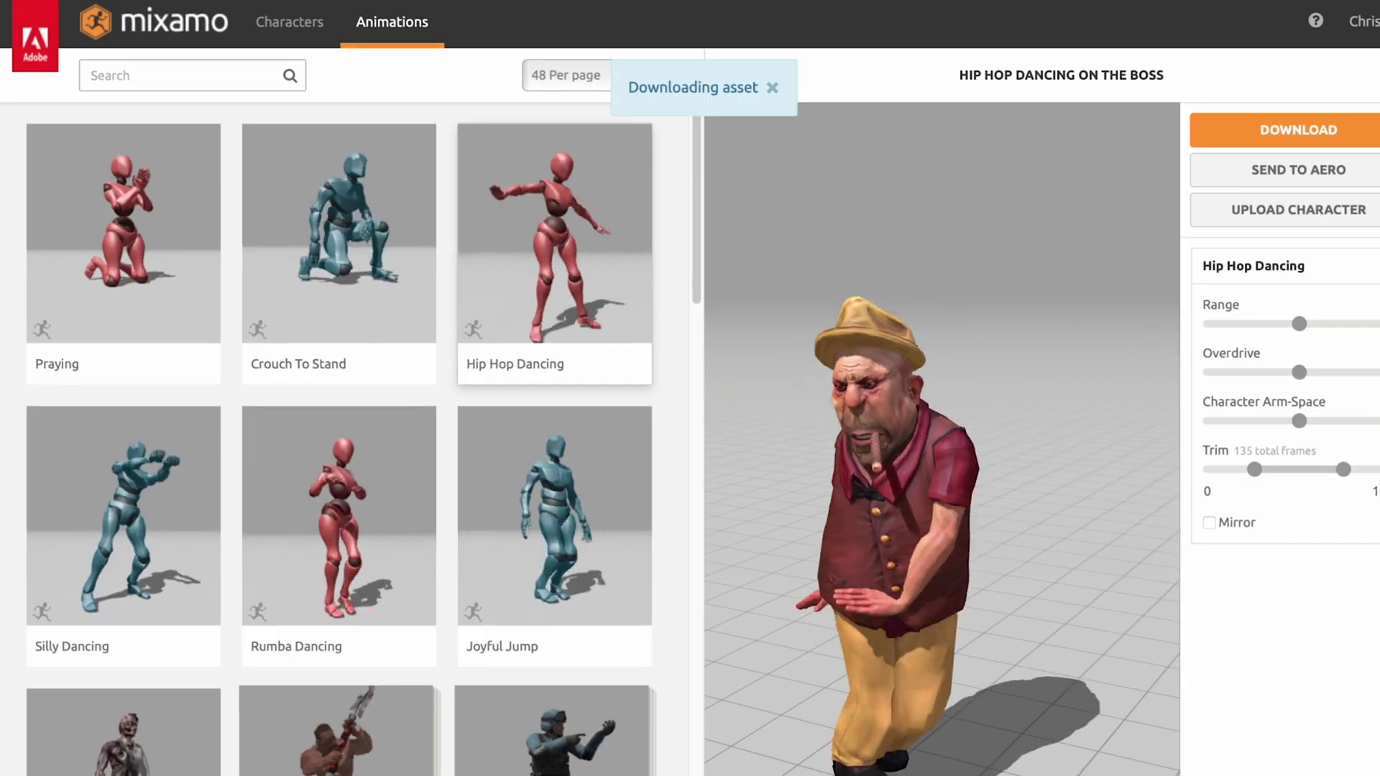
left_click(1003, 381)
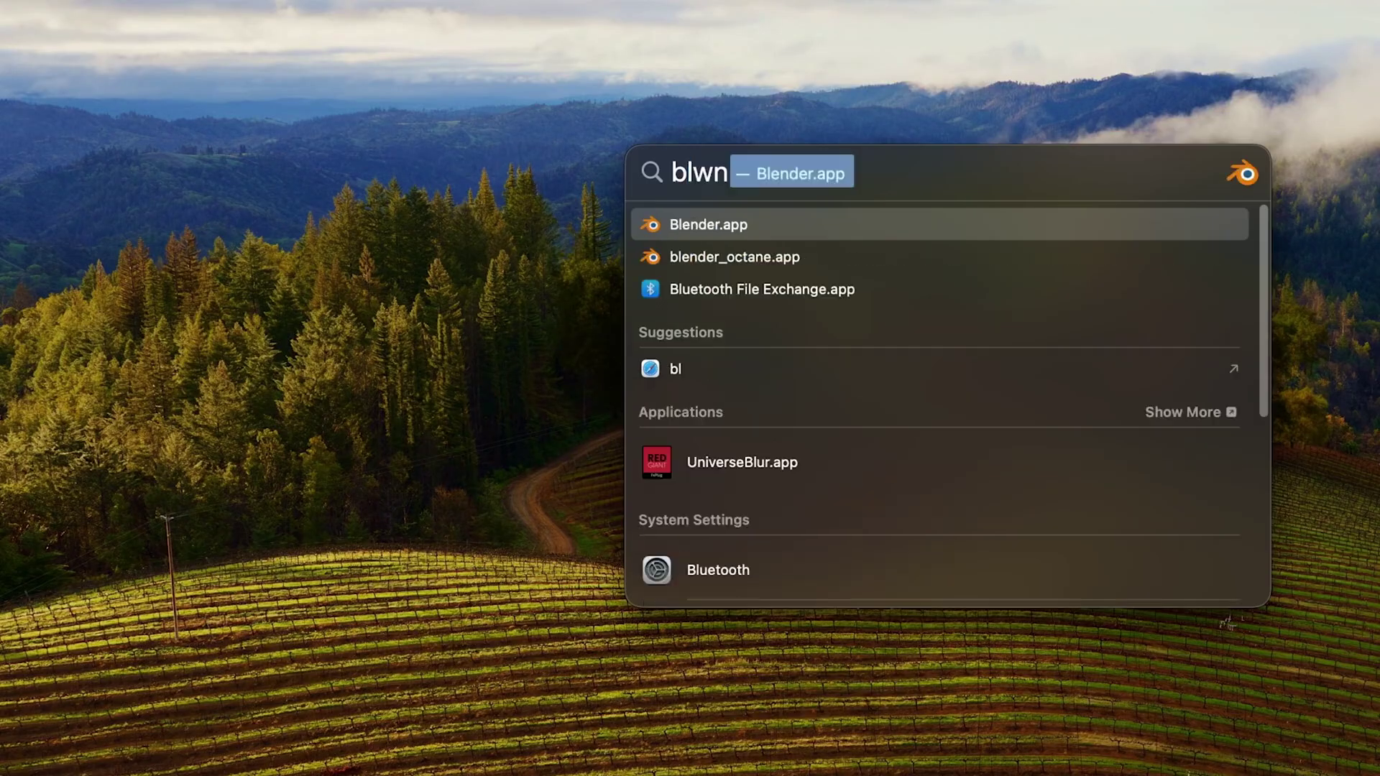
Launch Blender and dismiss the splash screen
key("Return")
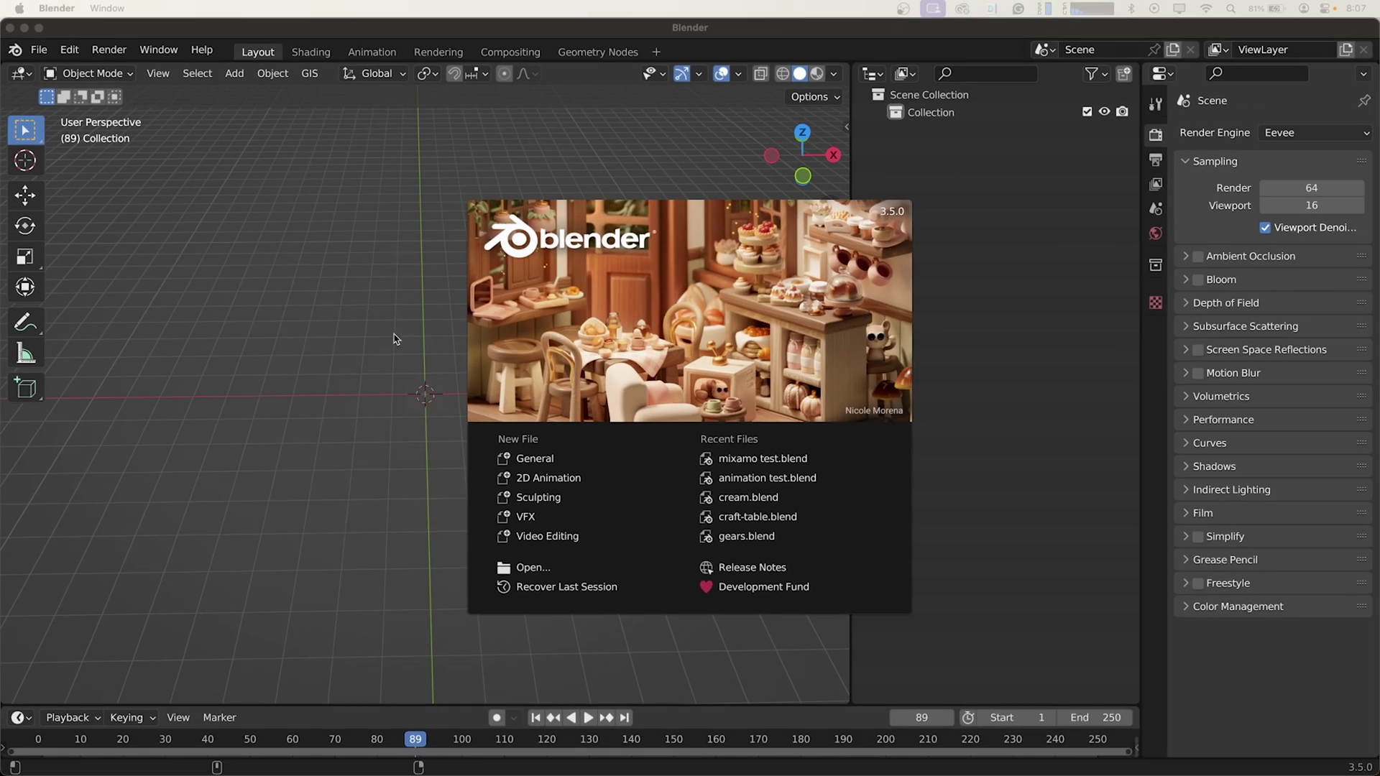
left_click(357, 326)
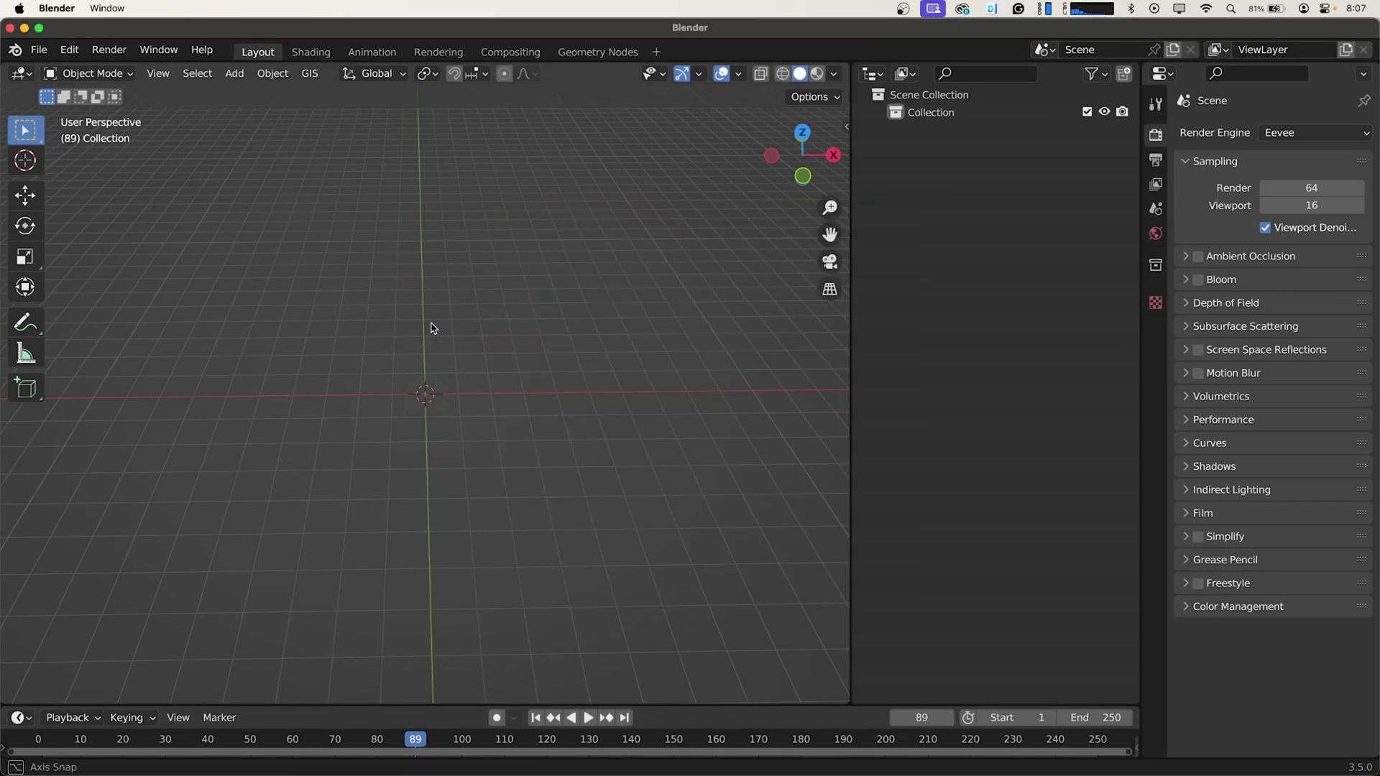
scroll(445, 316, "right", 5)
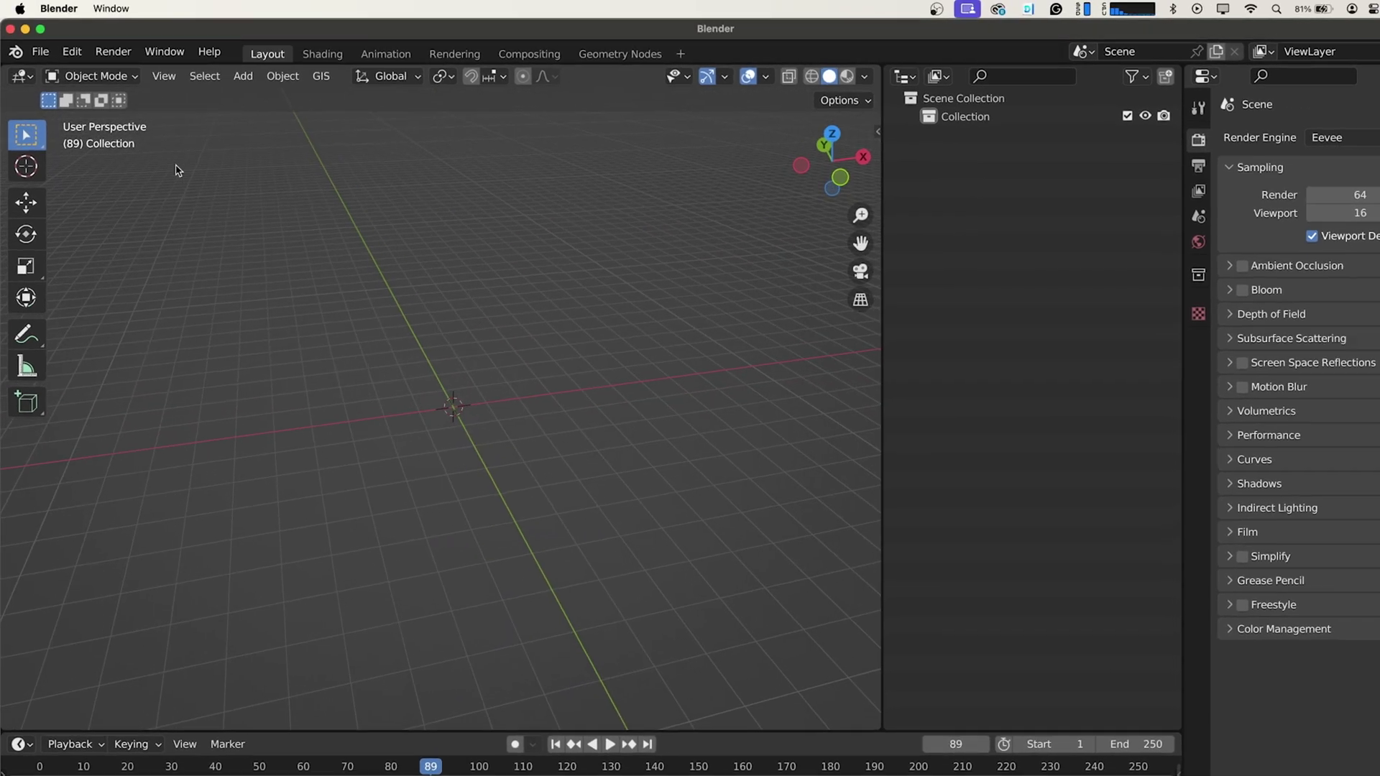
Import The Boss.fbx from the Downloads folder as an FBX
left_click(40, 52)
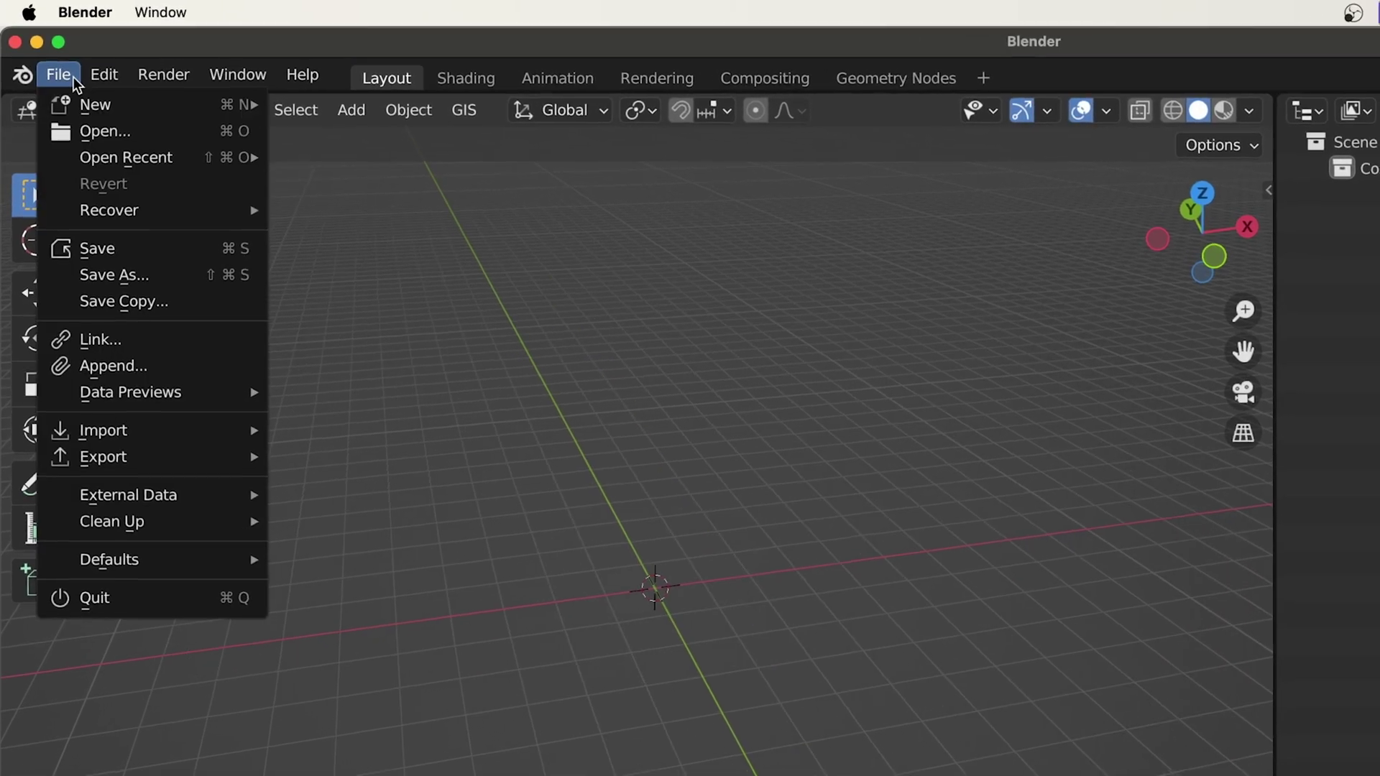
mouse_move(194, 424)
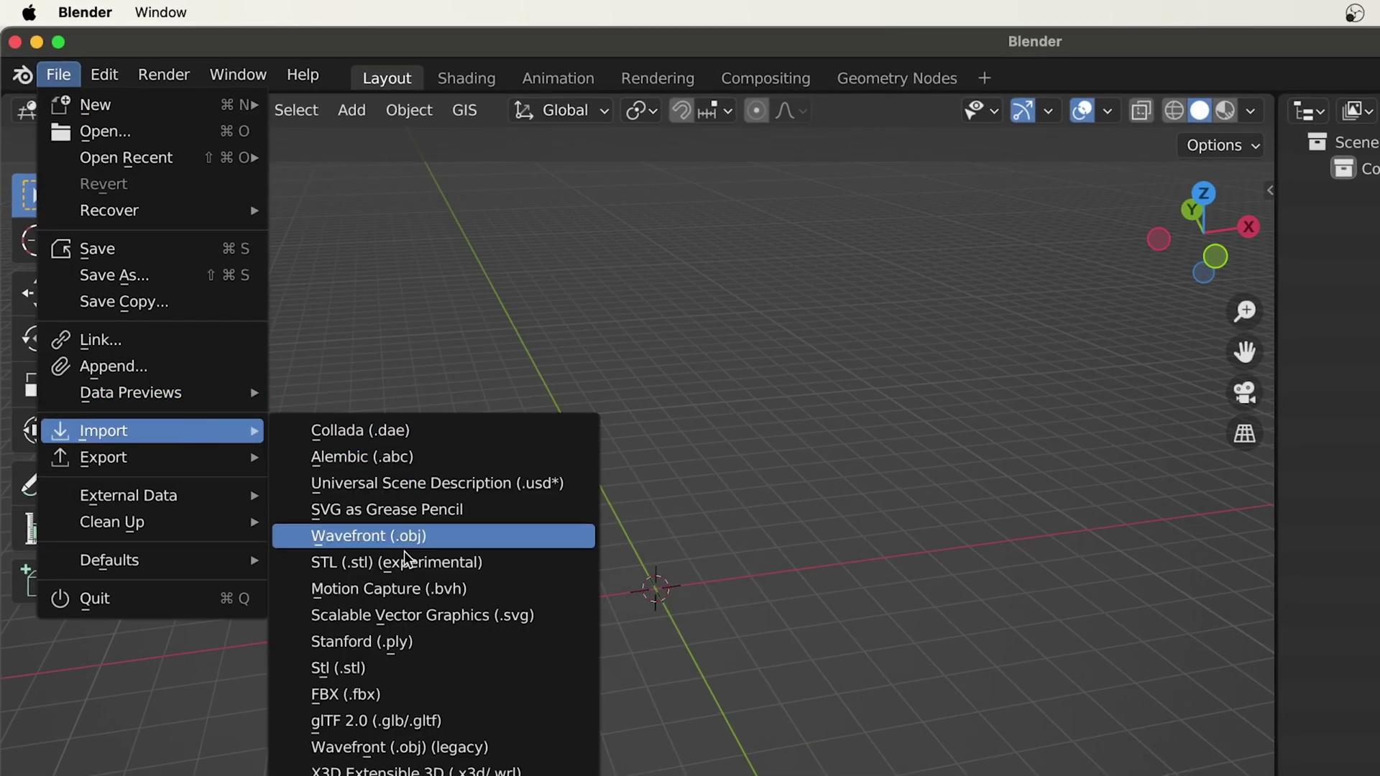
left_click(384, 692)
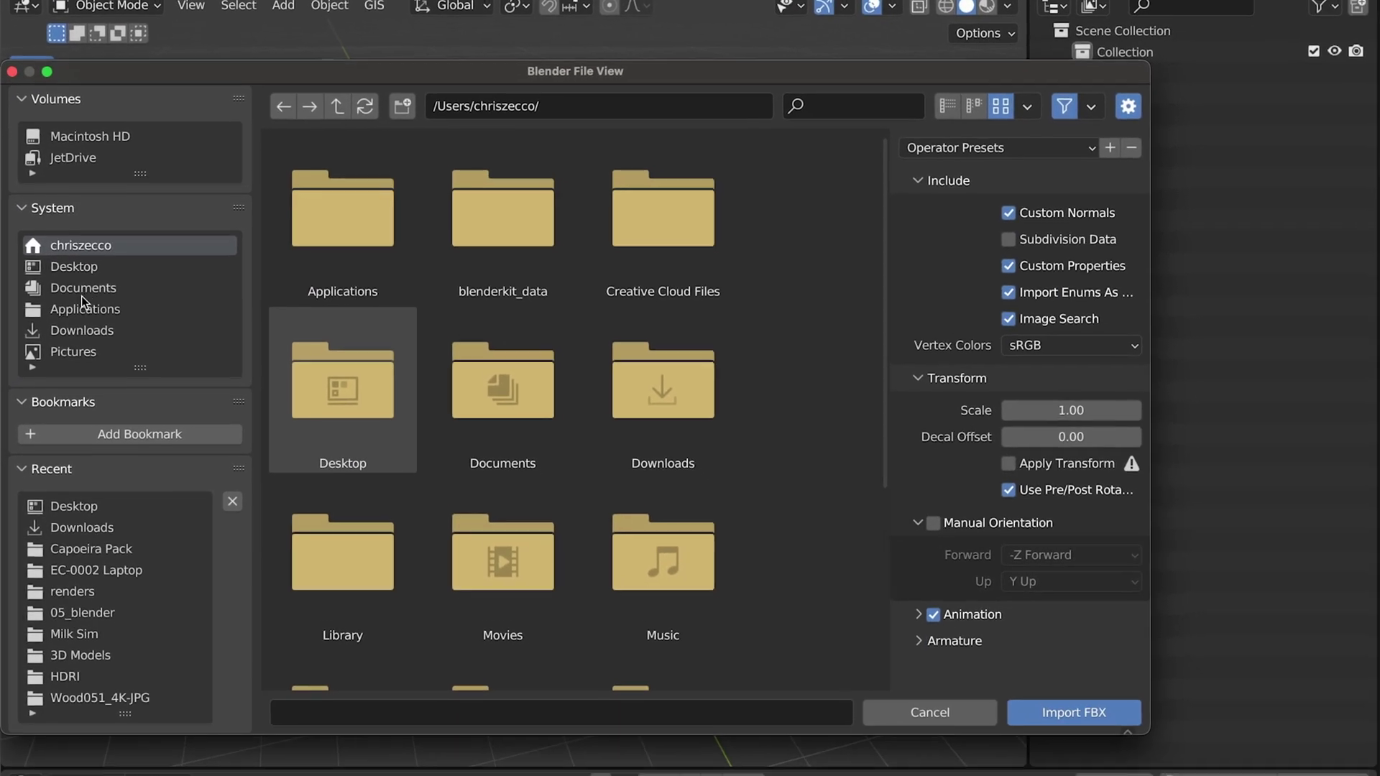
left_click(63, 330)
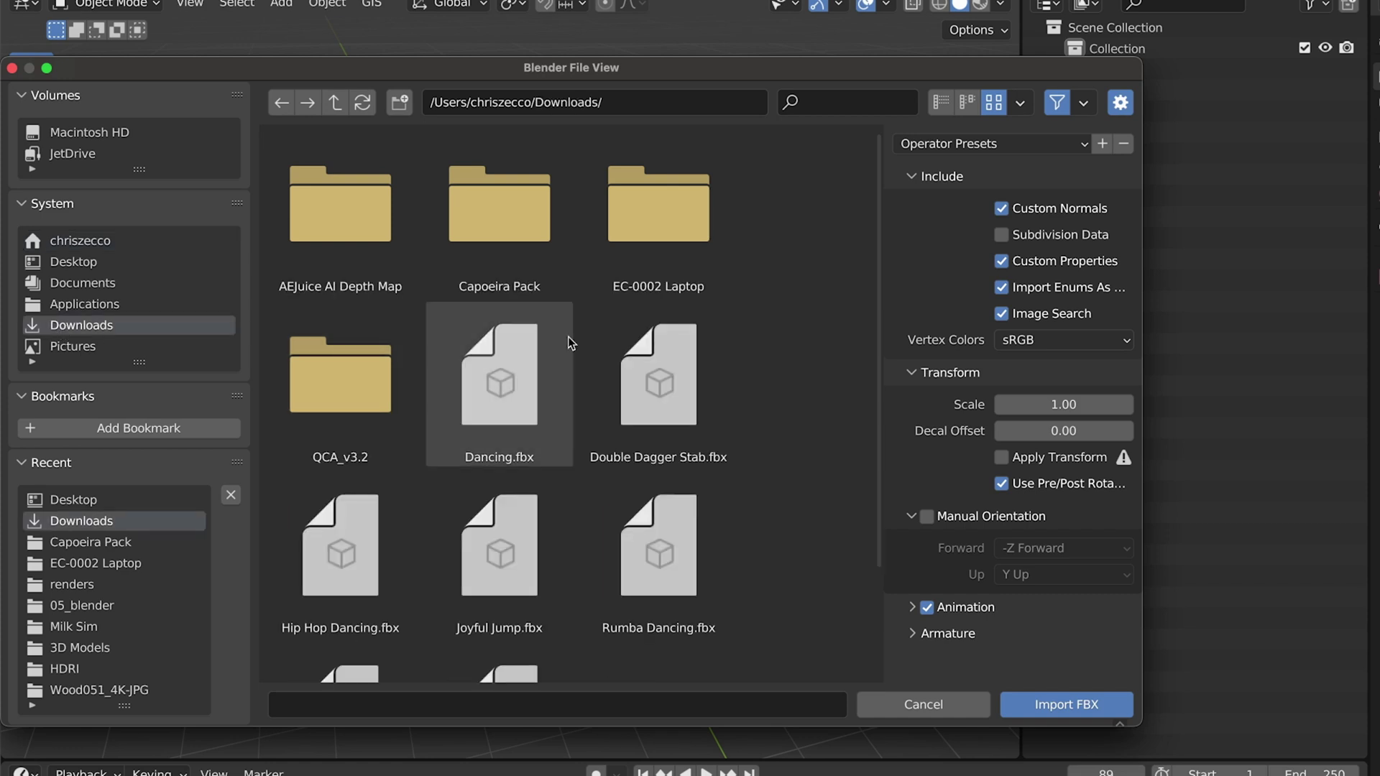
scroll(568, 336, "down", 3)
scroll(568, 336, "down", 1)
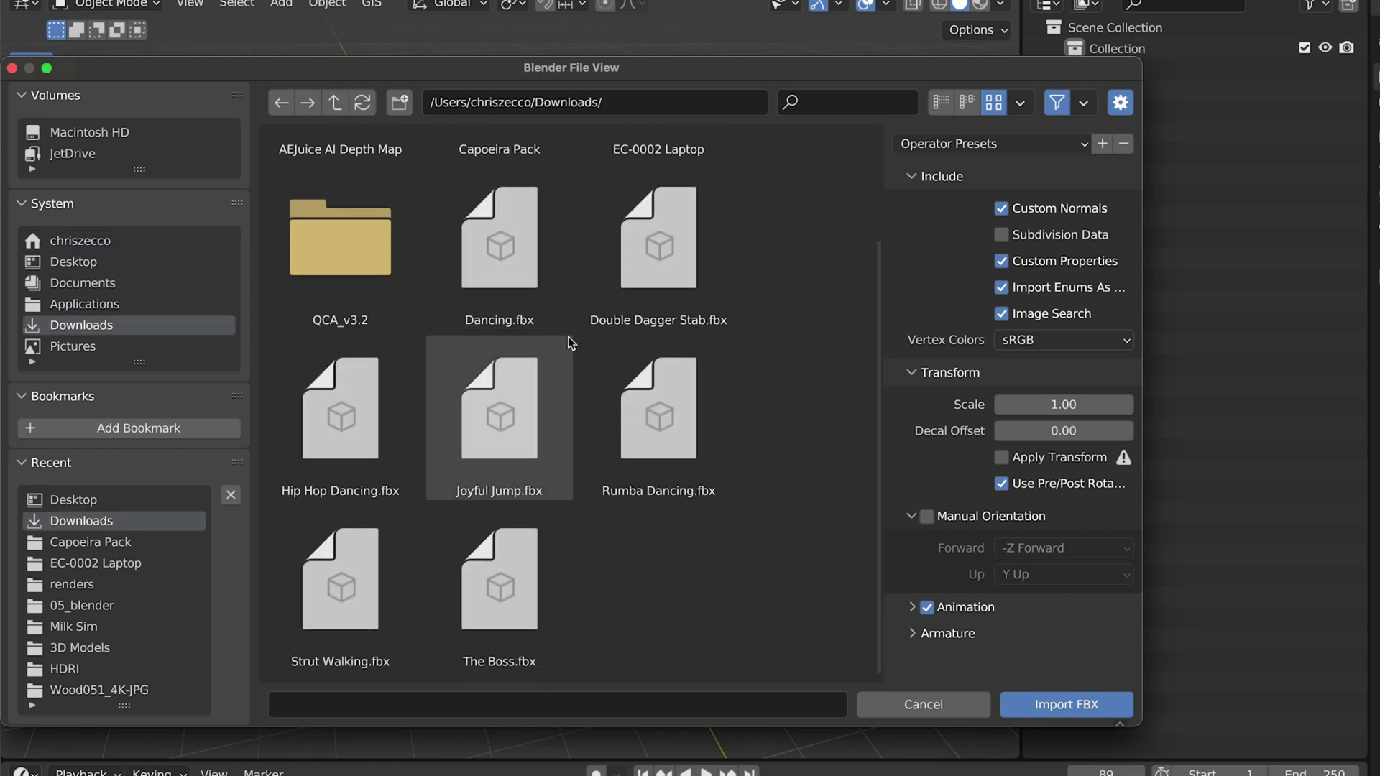
left_click(485, 586)
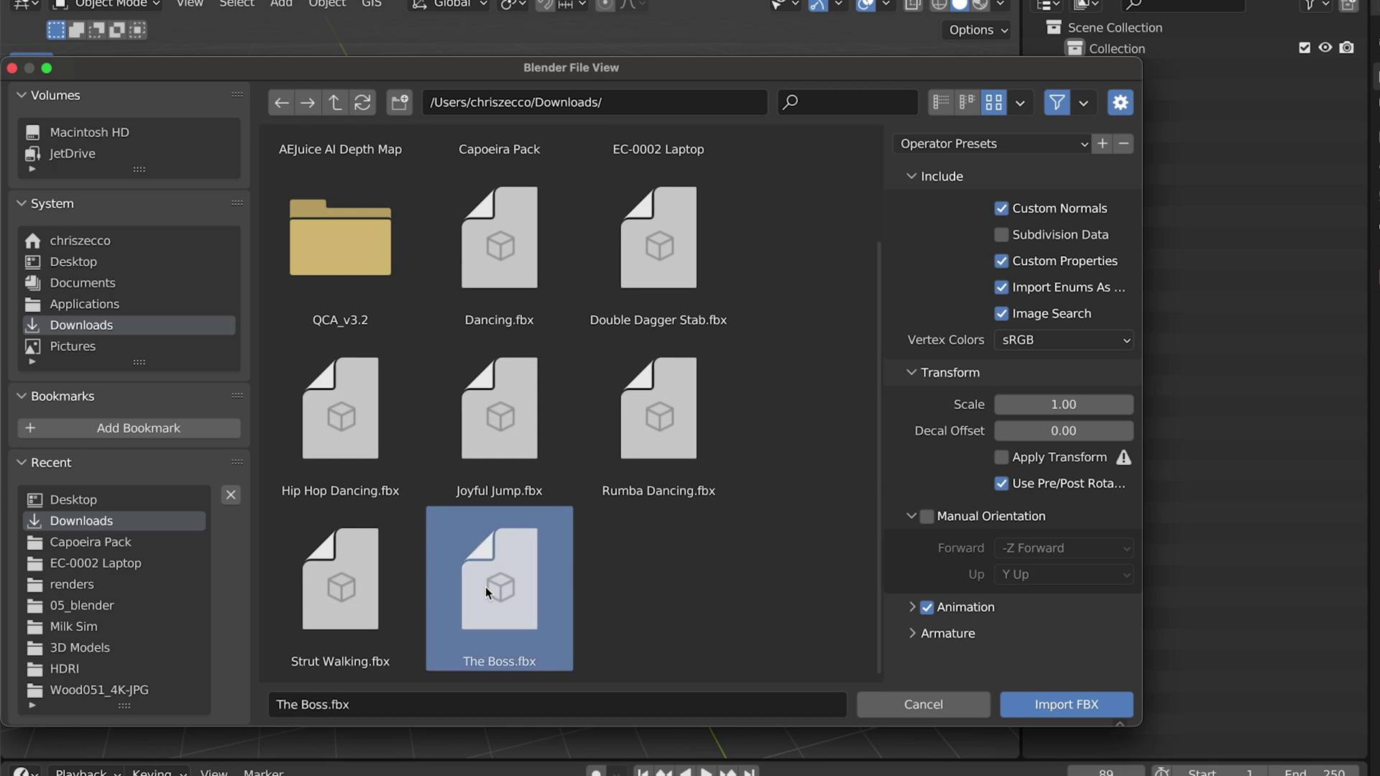
left_click(1062, 706)
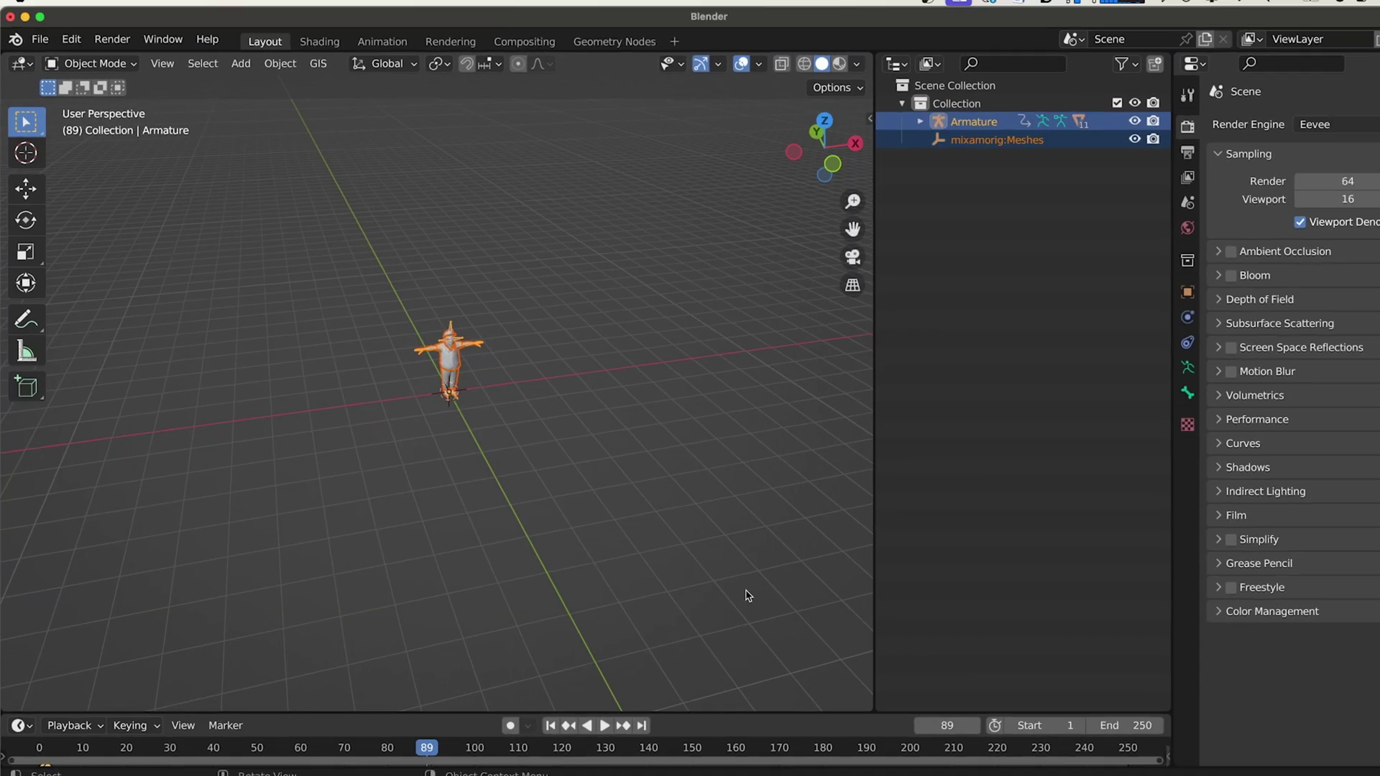
View the deselected character from the front in the Animation workspace
scroll(480, 393, "up", 8)
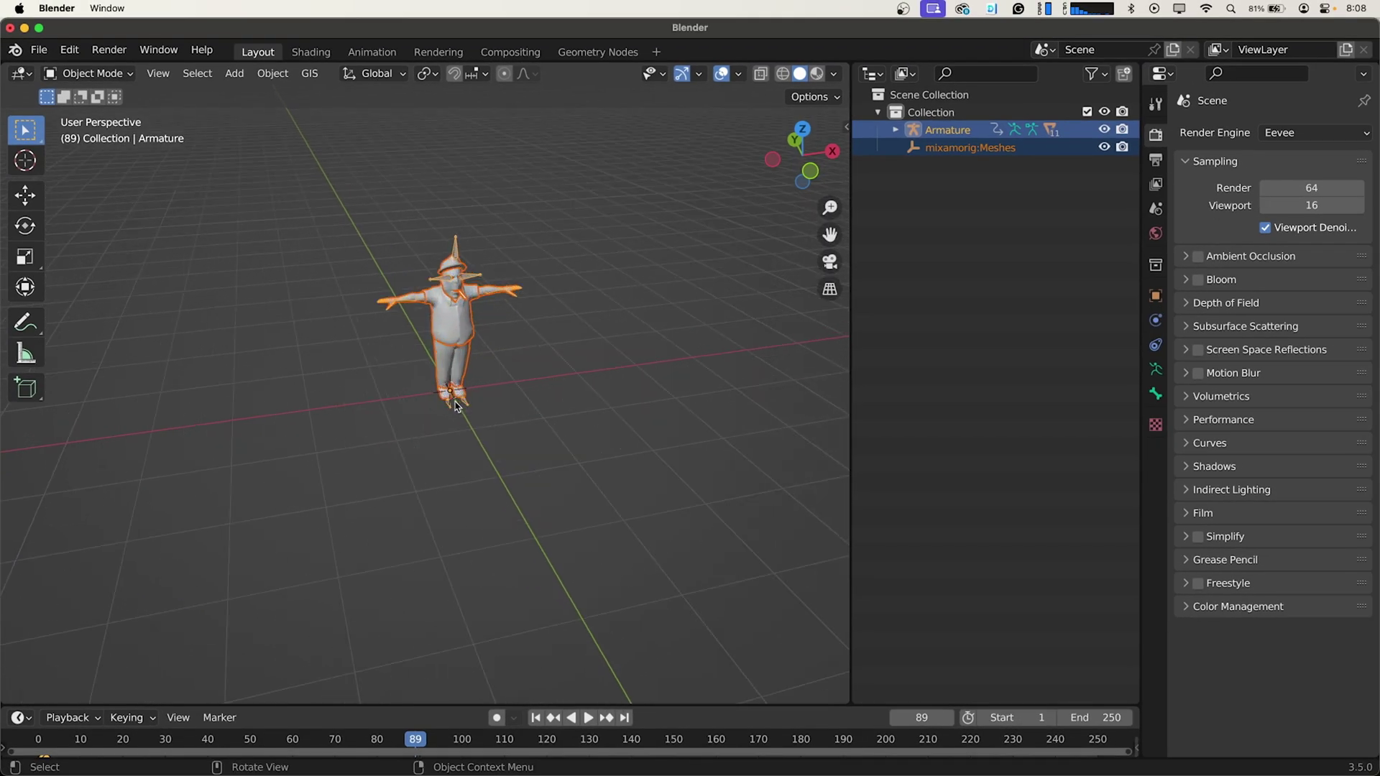
left_click_drag(467, 394, 386, 389)
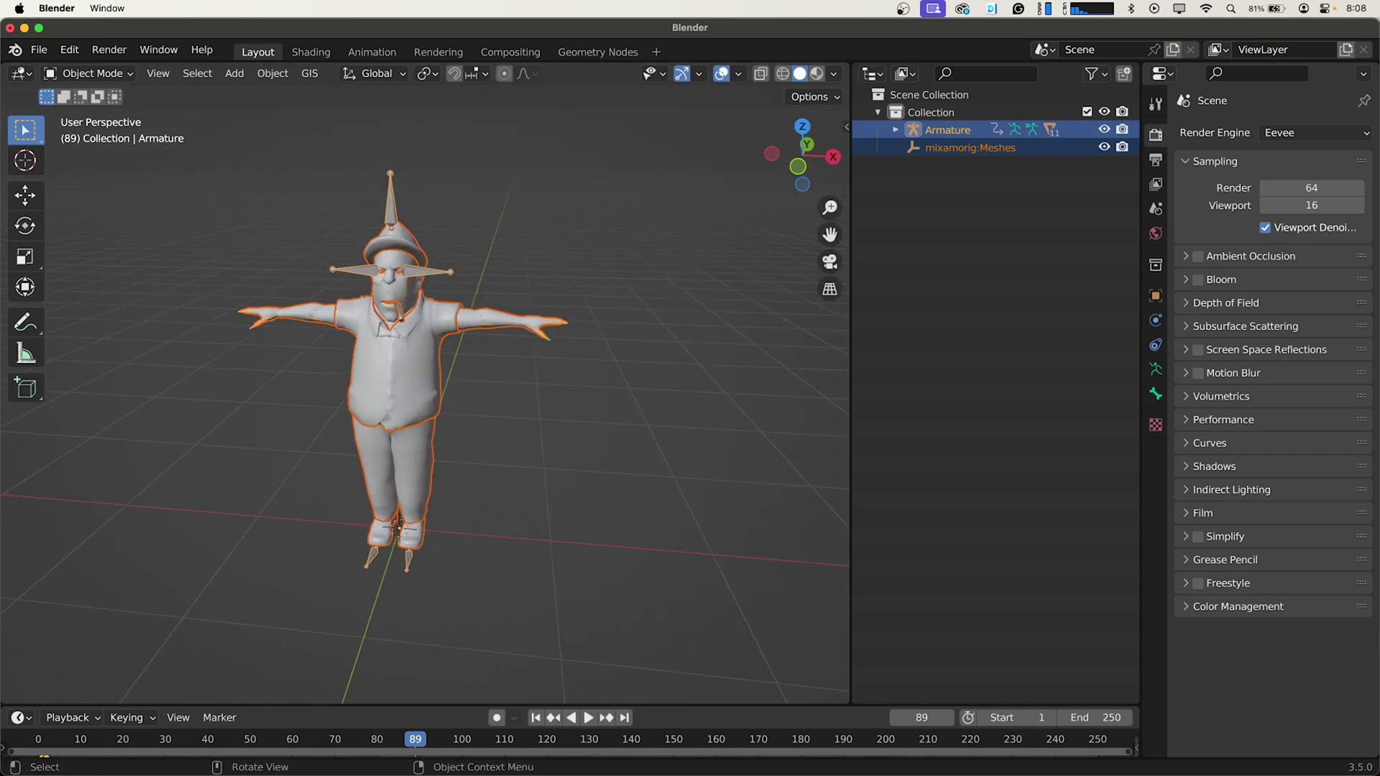
left_click(709, 326)
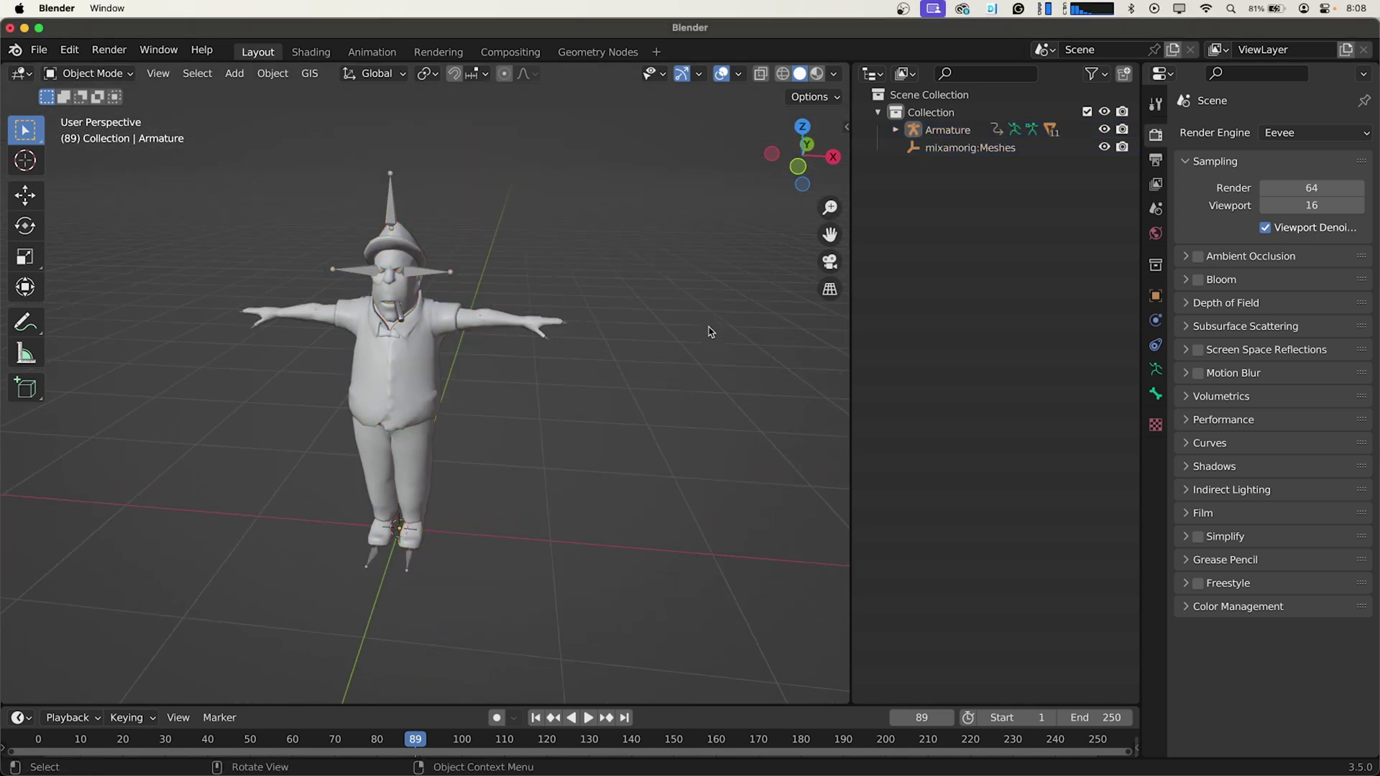
left_click(372, 52)
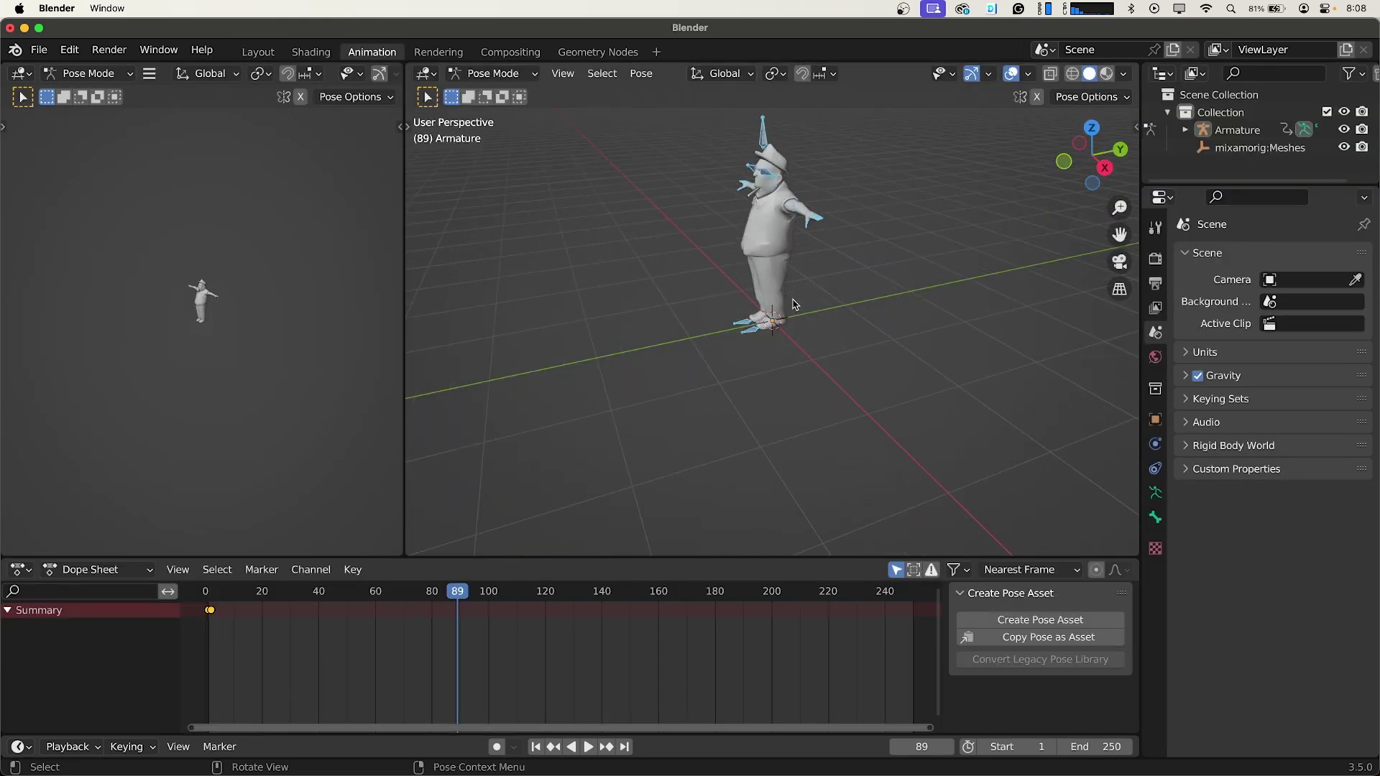
Import Rumba Dancing.fbx from Downloads as a second armature, Armature.001
left_click_drag(794, 304, 786, 381)
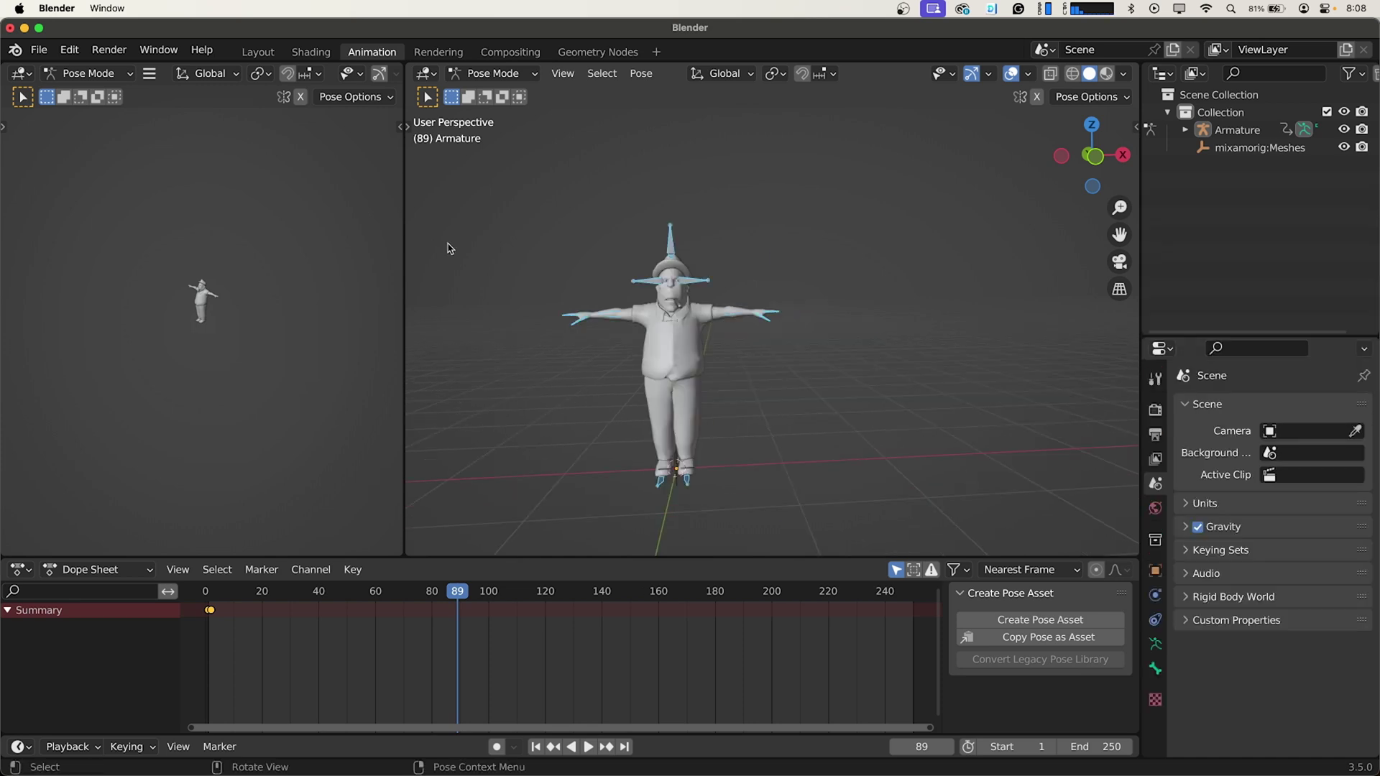
left_click(42, 52)
mouse_move(89, 287)
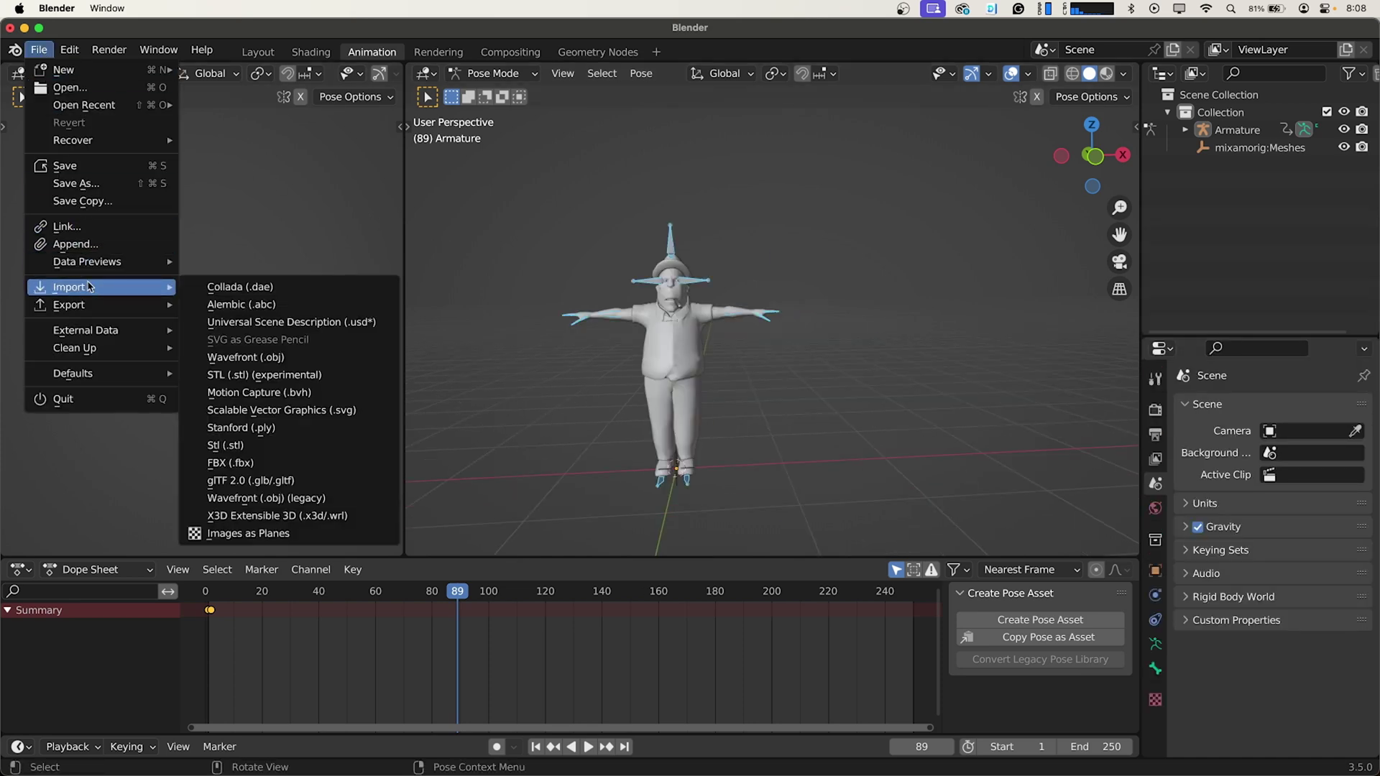
left_click(255, 464)
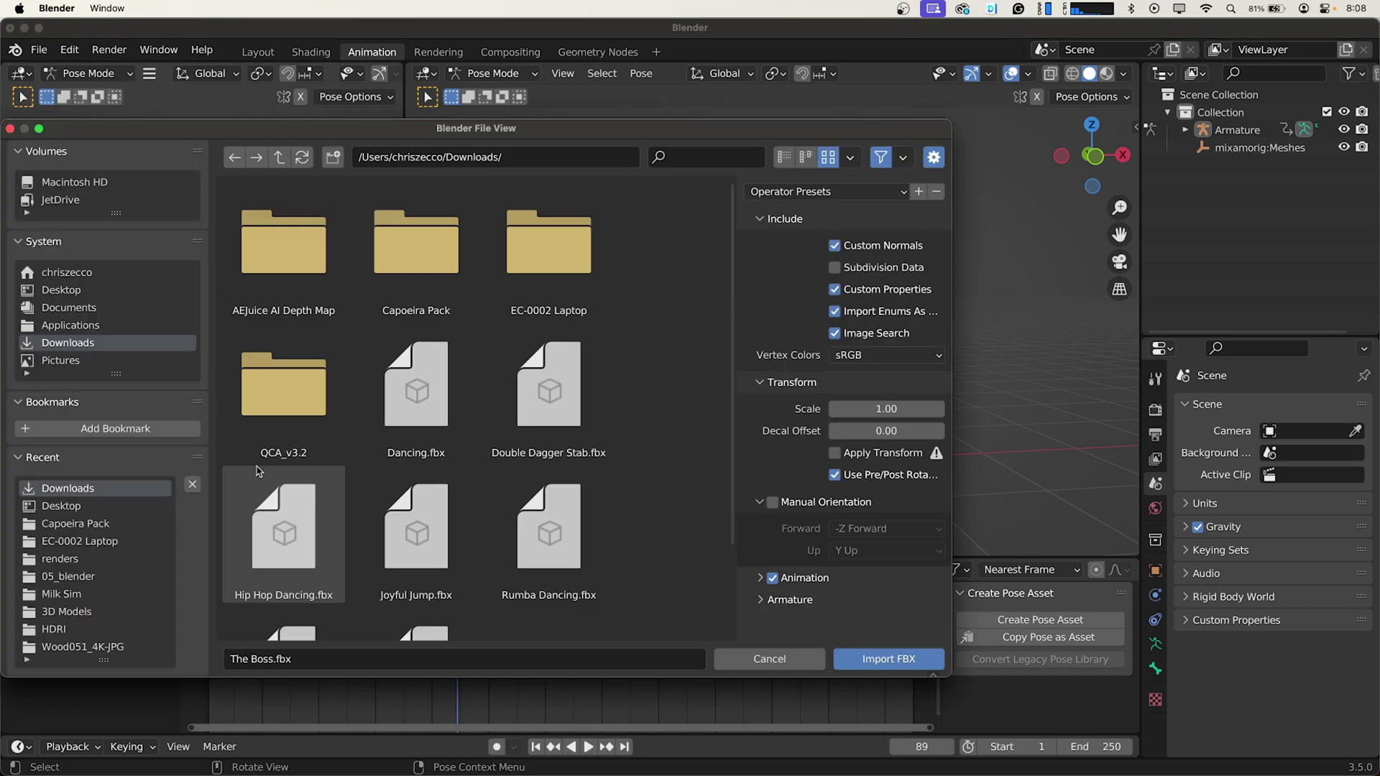
scroll(430, 454, "down", 3)
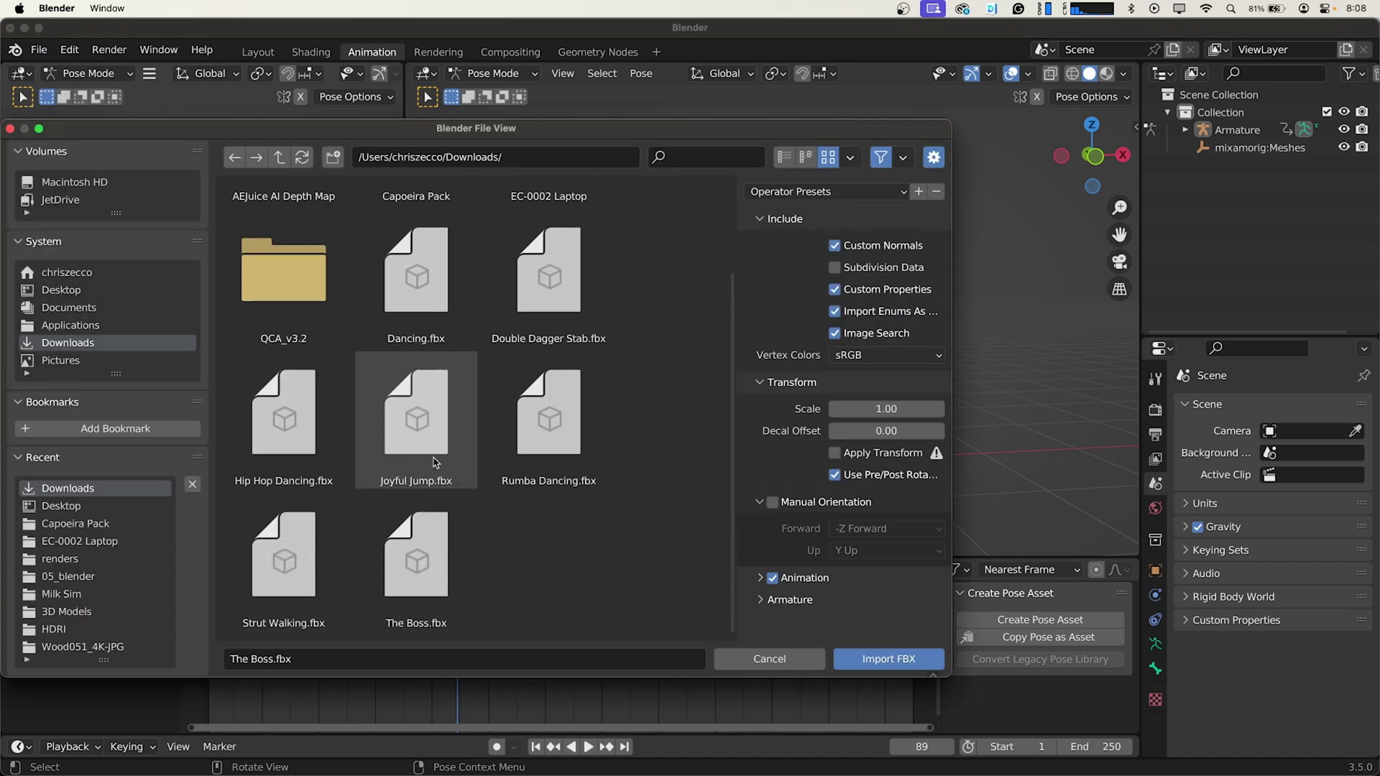
left_click(546, 429)
left_click(865, 658)
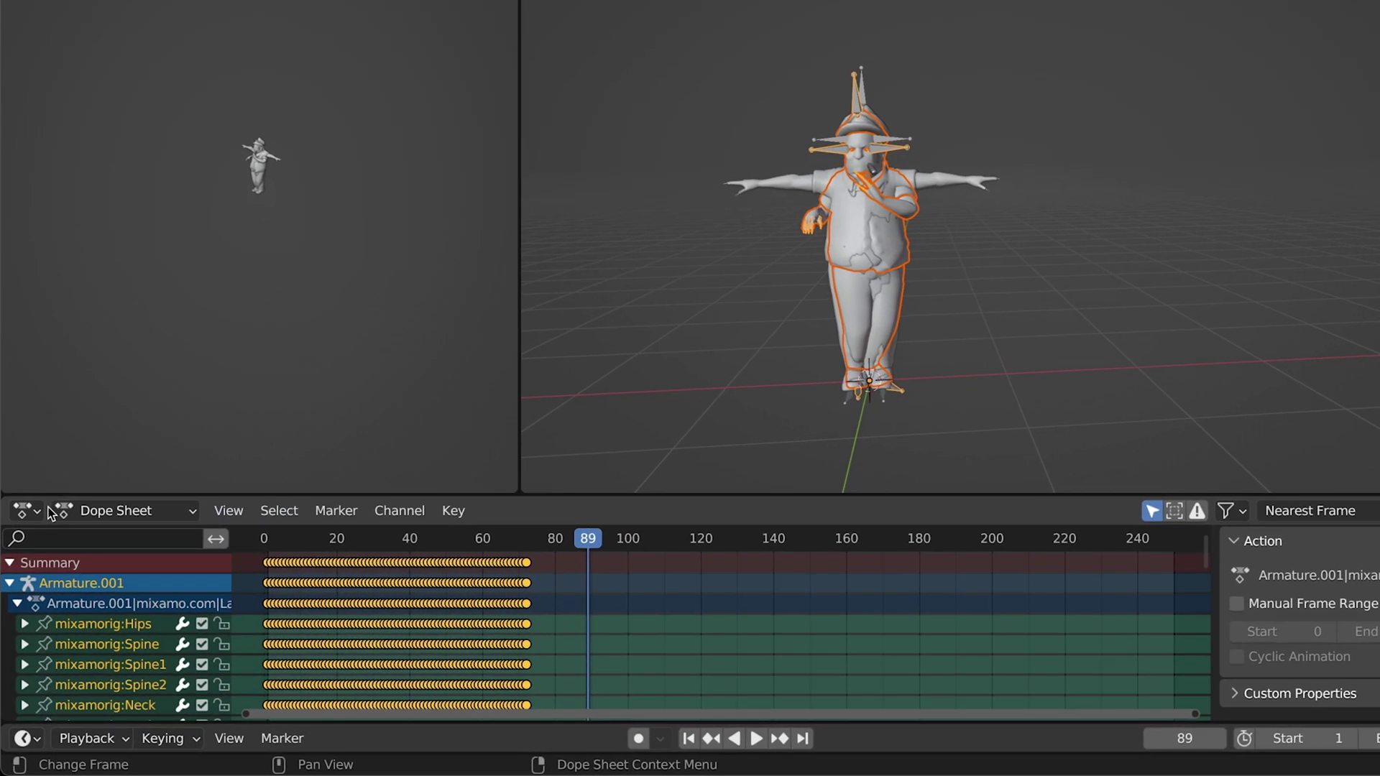
Turn the Dope Sheet into the Nonlinear Animation editor and play the dance through to frame 72
left_click(28, 508)
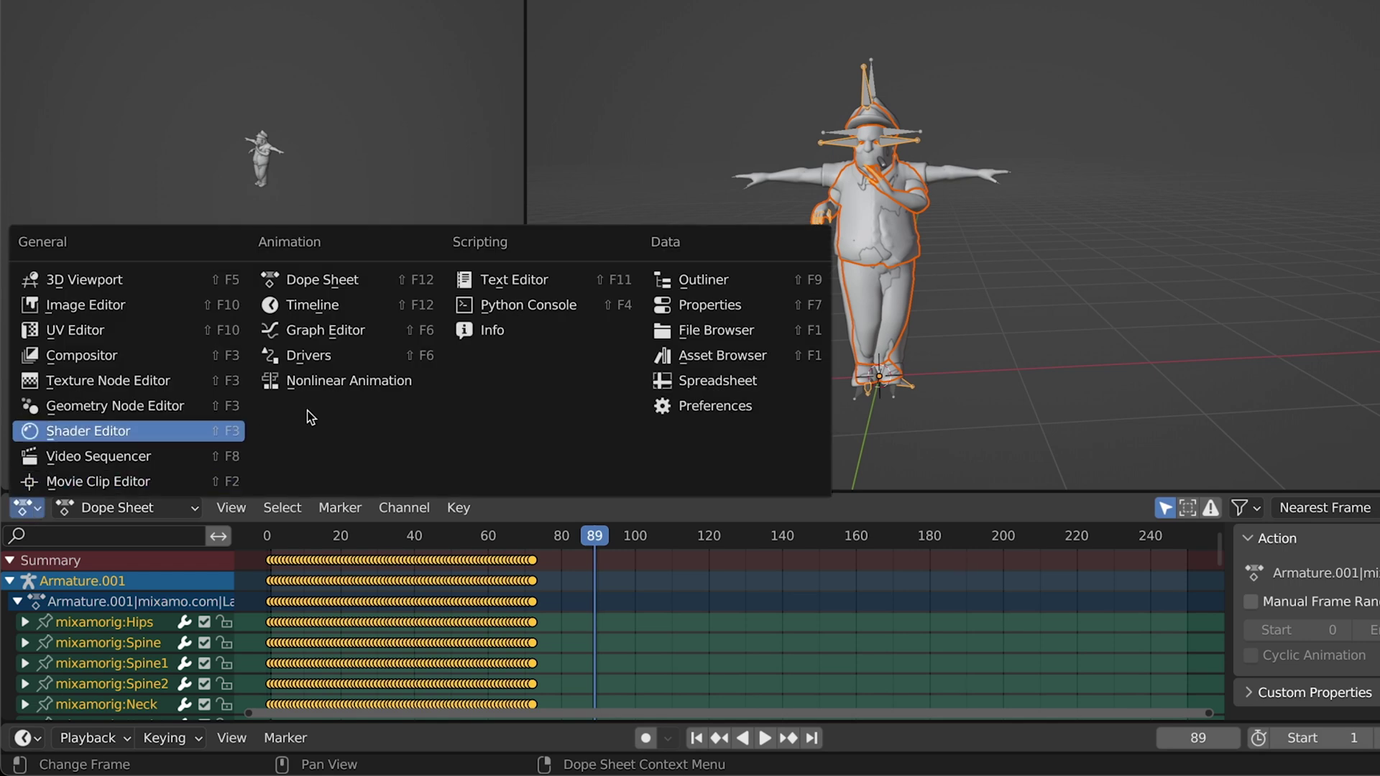
left_click(333, 380)
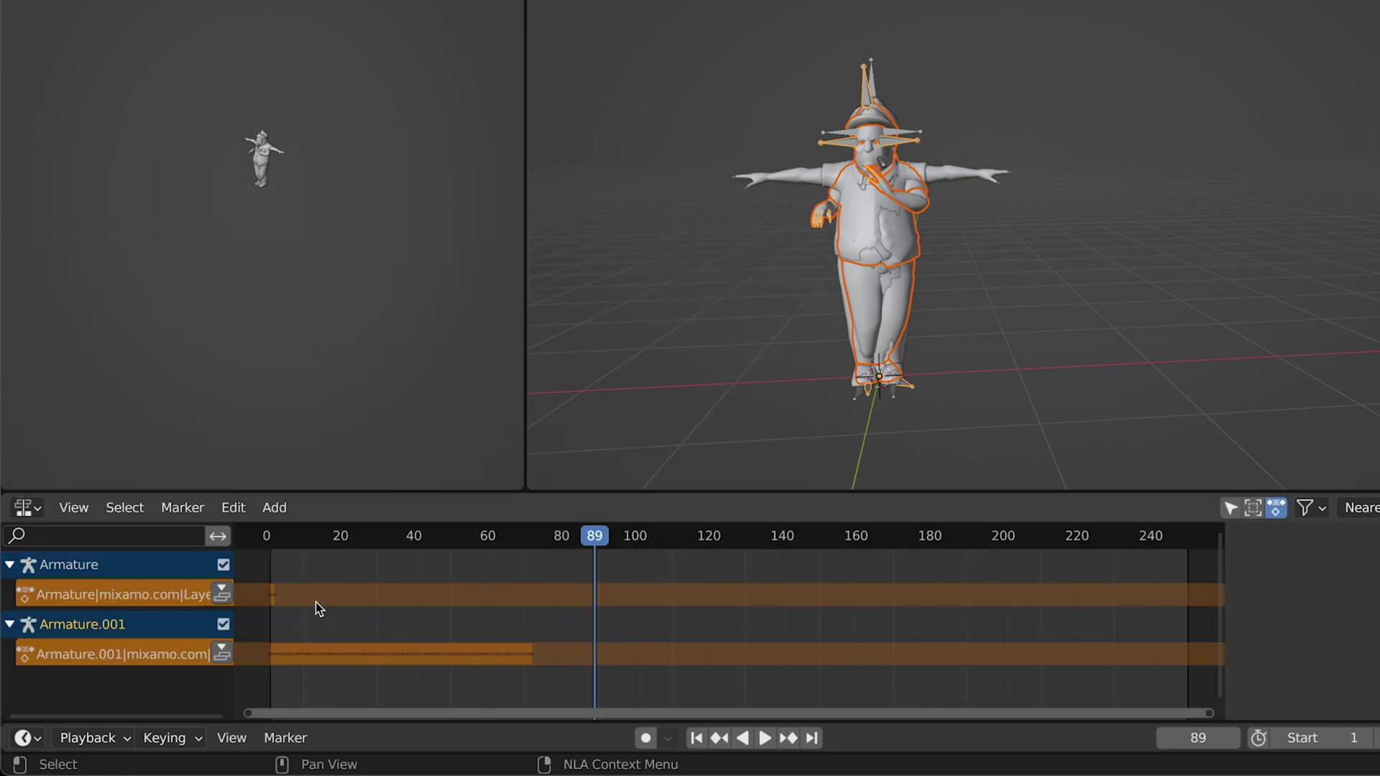
key("space")
left_click_drag(283, 539, 530, 555)
key("space")
key("space")
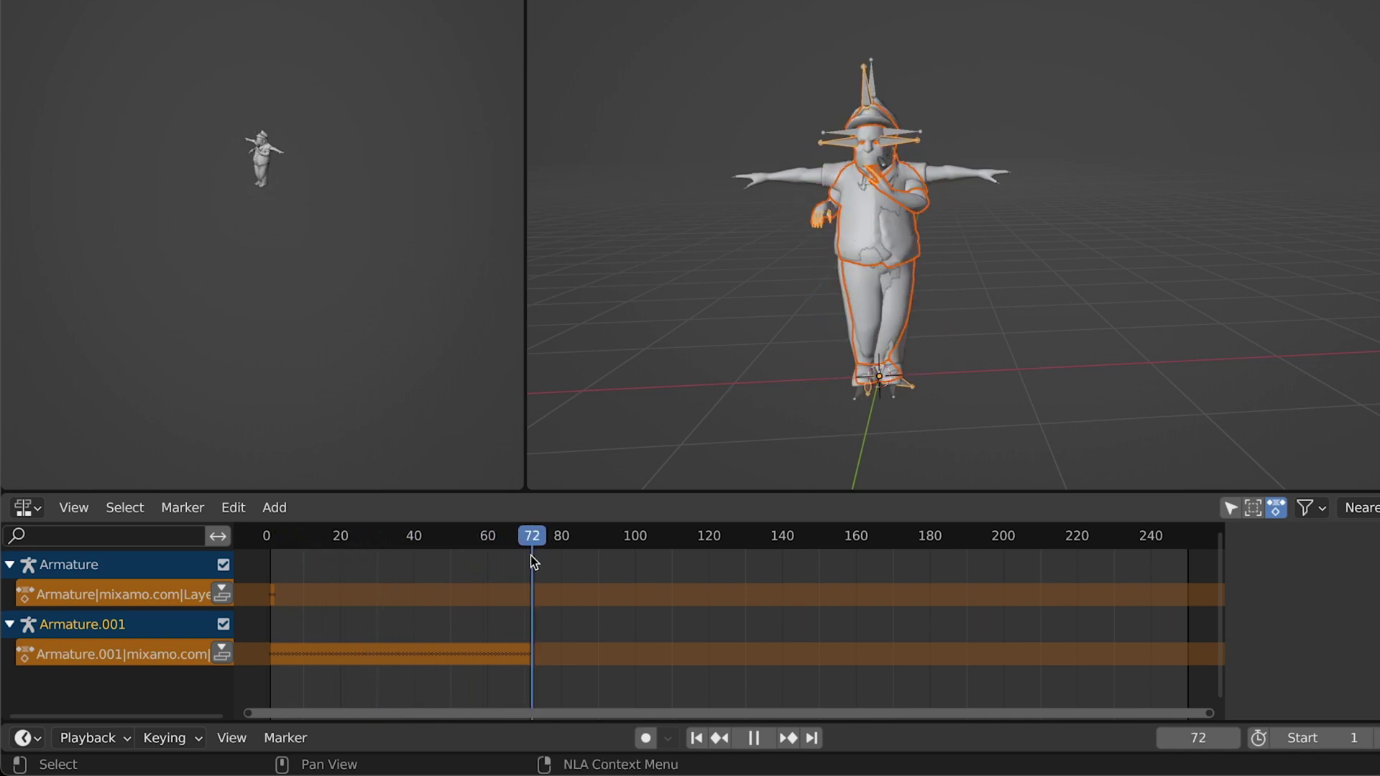
key("space")
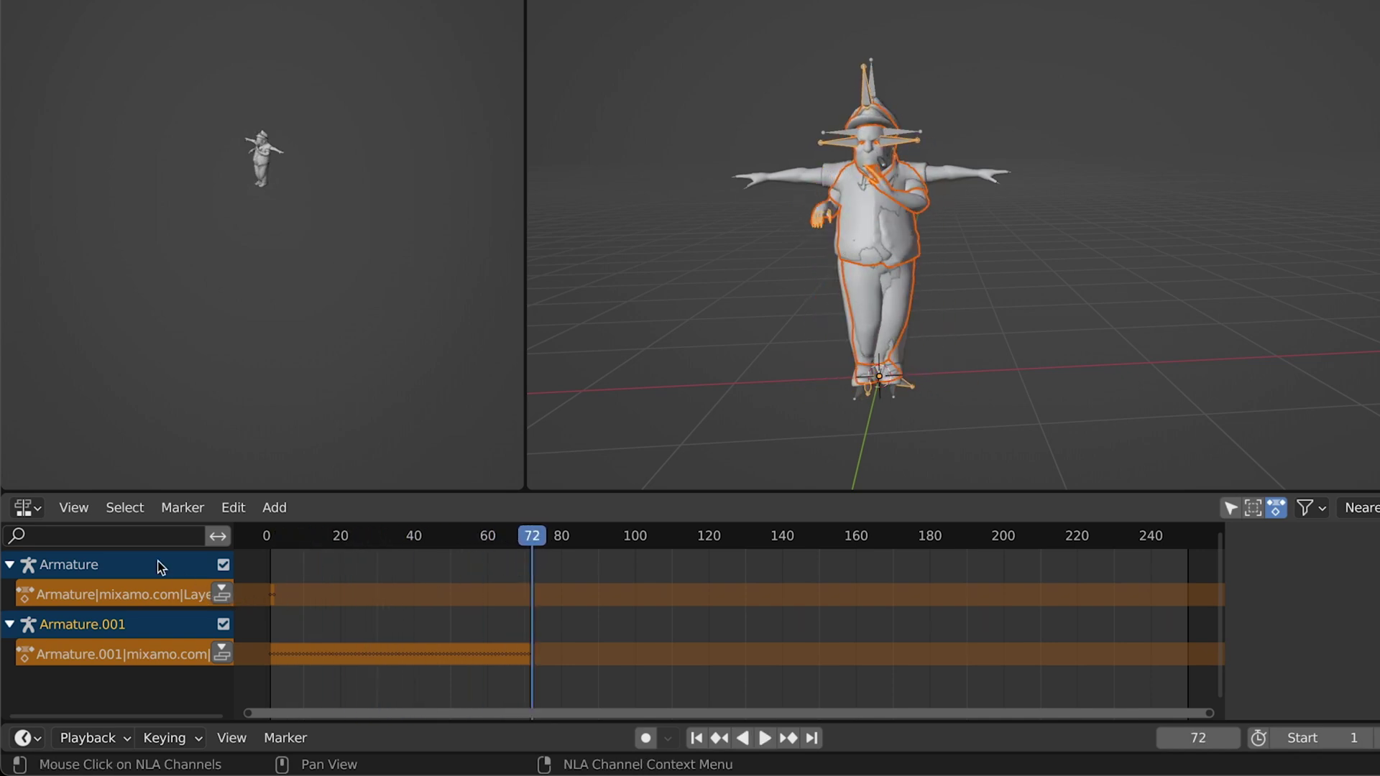
Show the NLA sidebar and rename the original Armature to 'The Boss' in the Outliner
key("n")
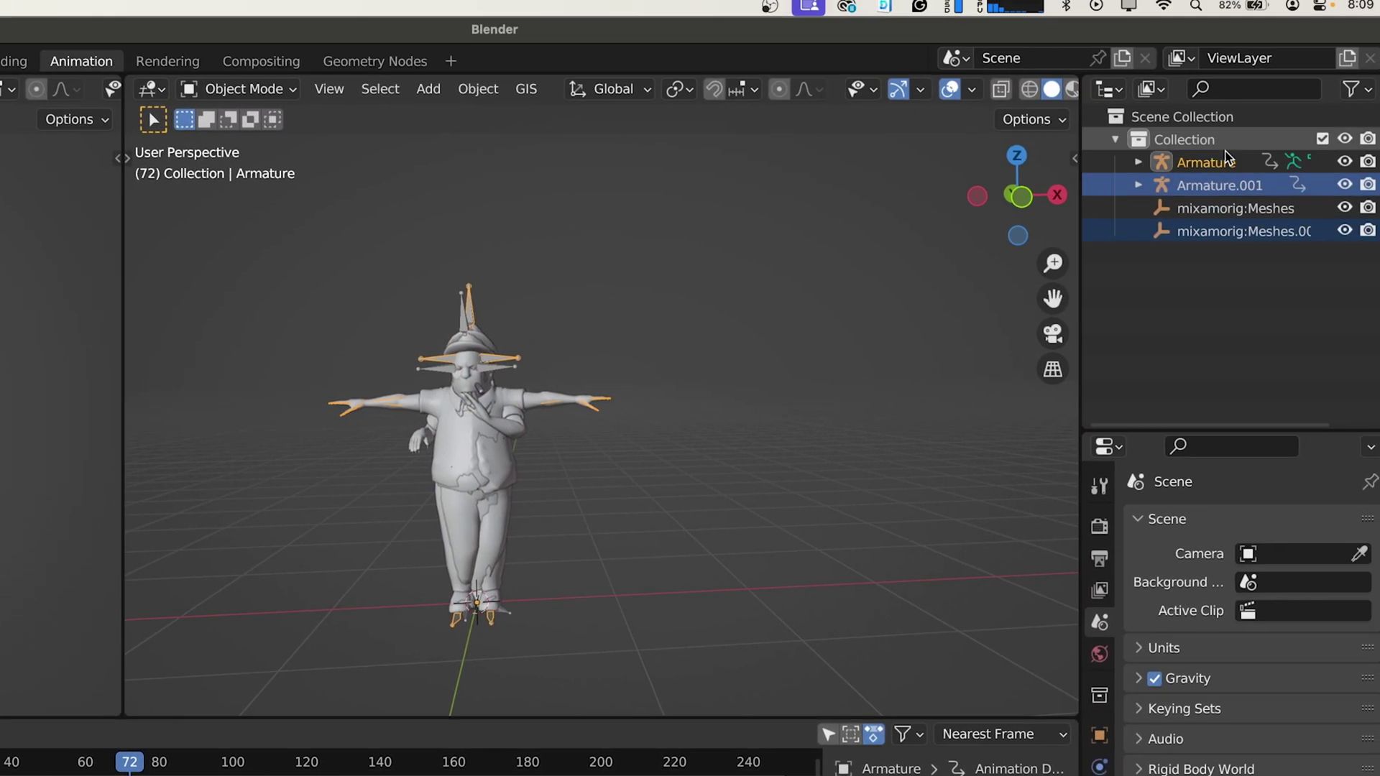
left_click(1220, 163)
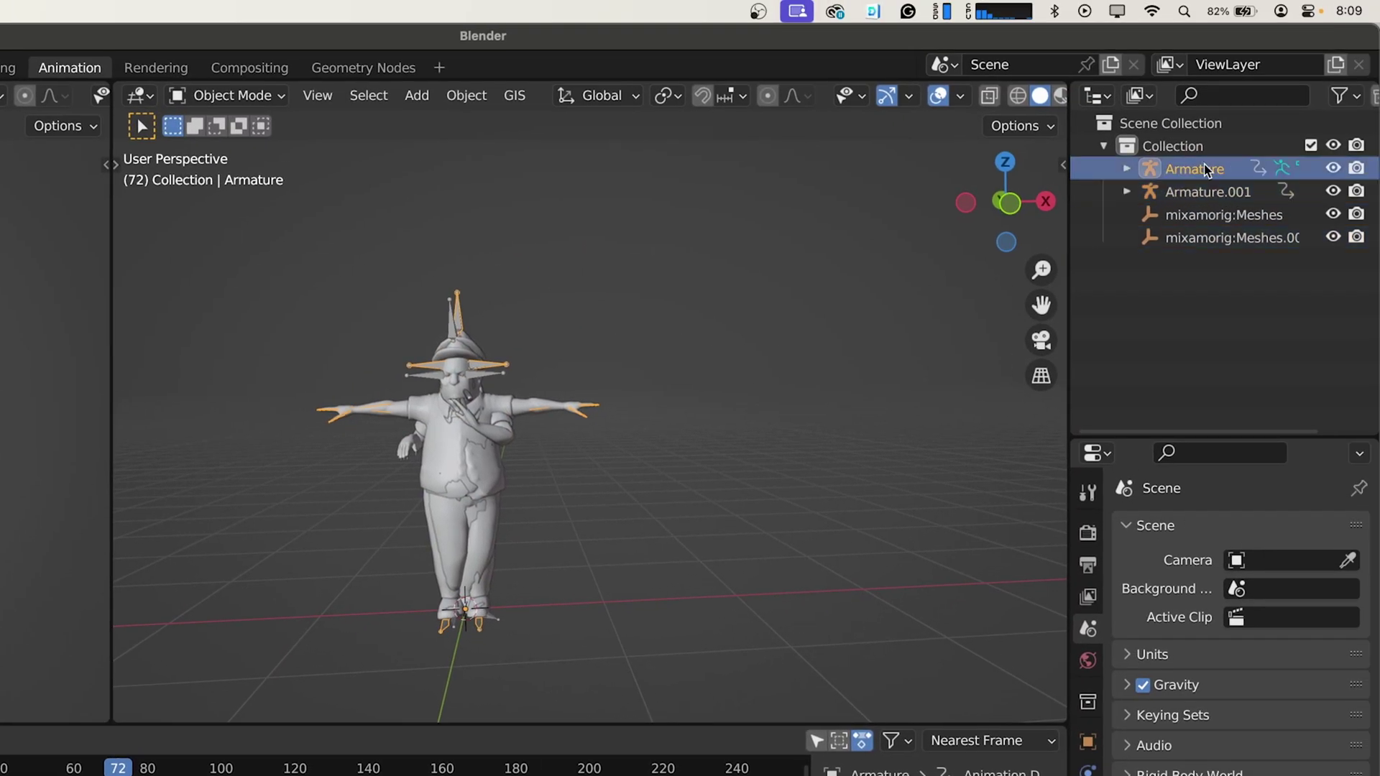
double_click(1207, 169)
type("The Bass")
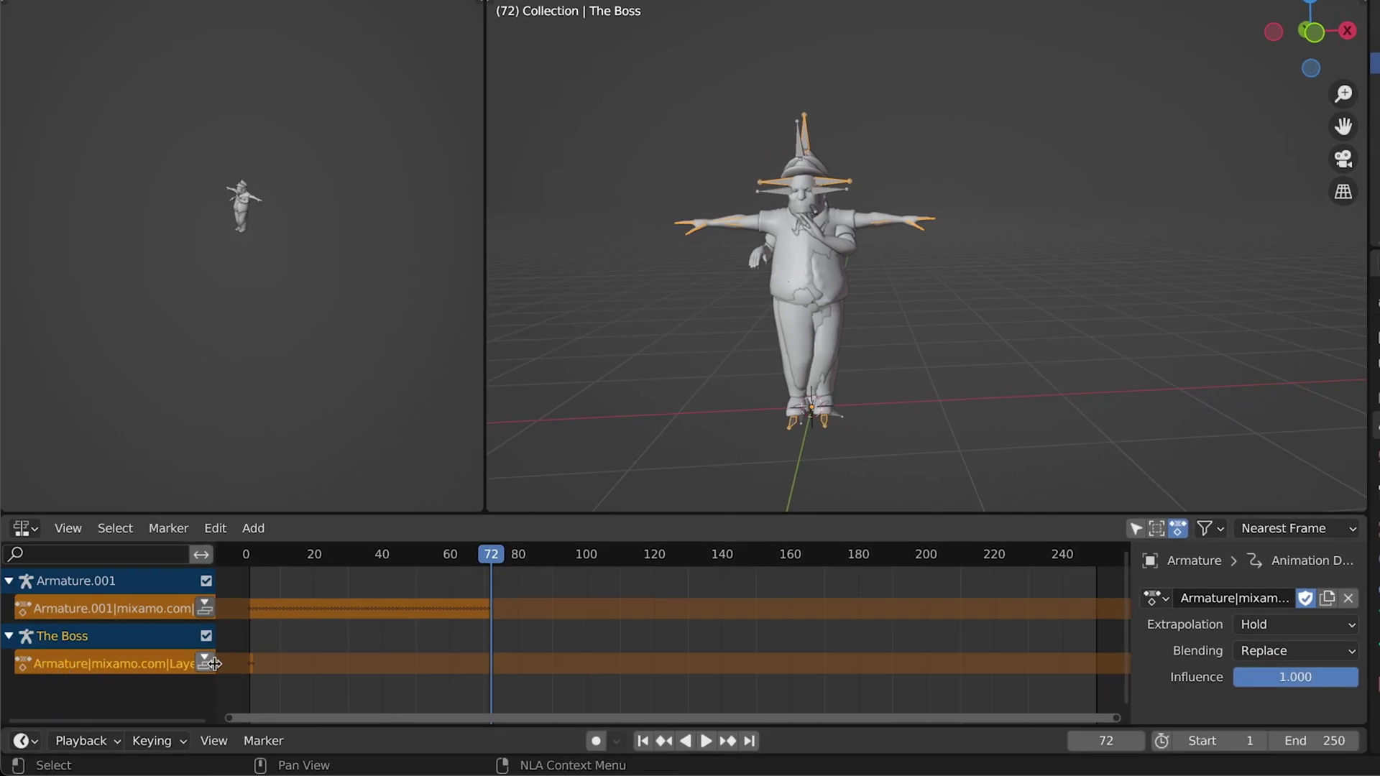
Push down the actions of The Boss and Armature.001 into NLA strips and enlarge the editor
left_click(205, 663)
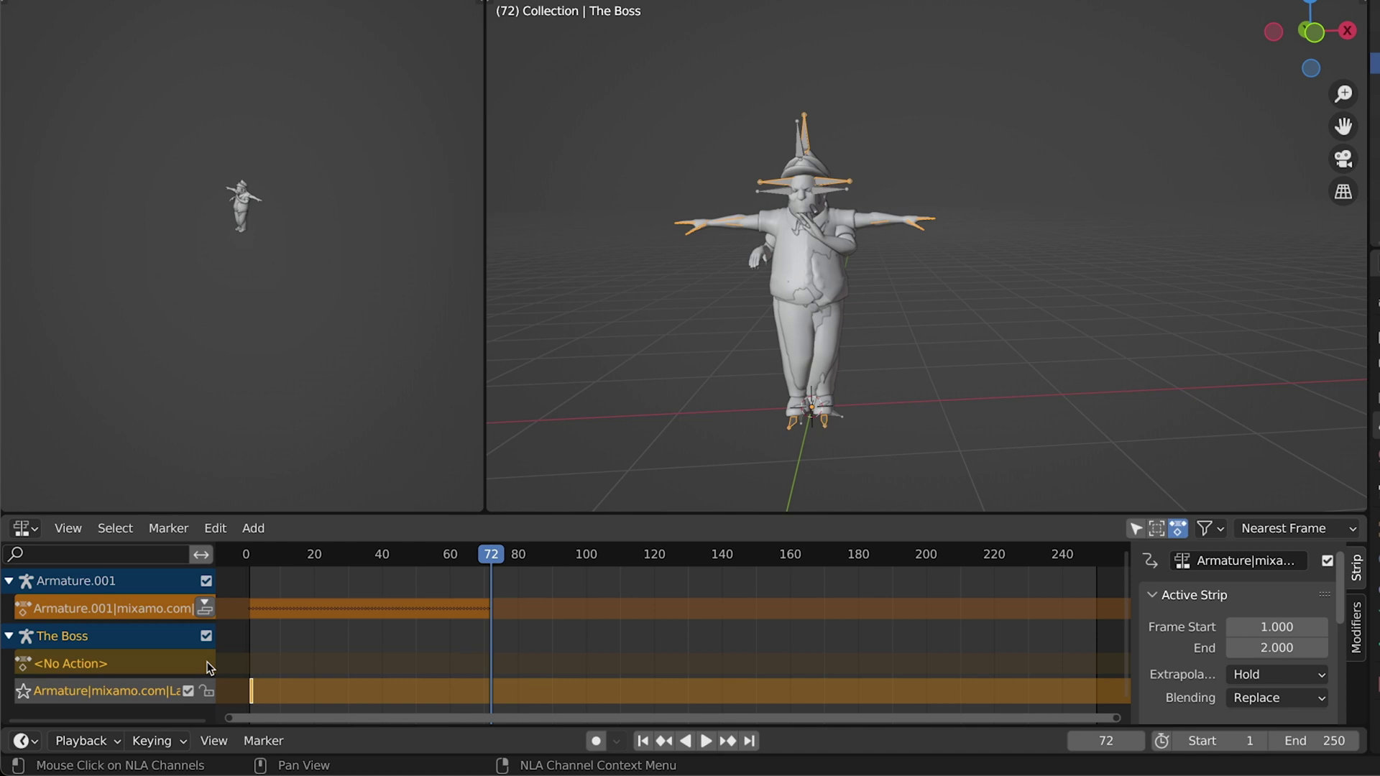
left_click(205, 608)
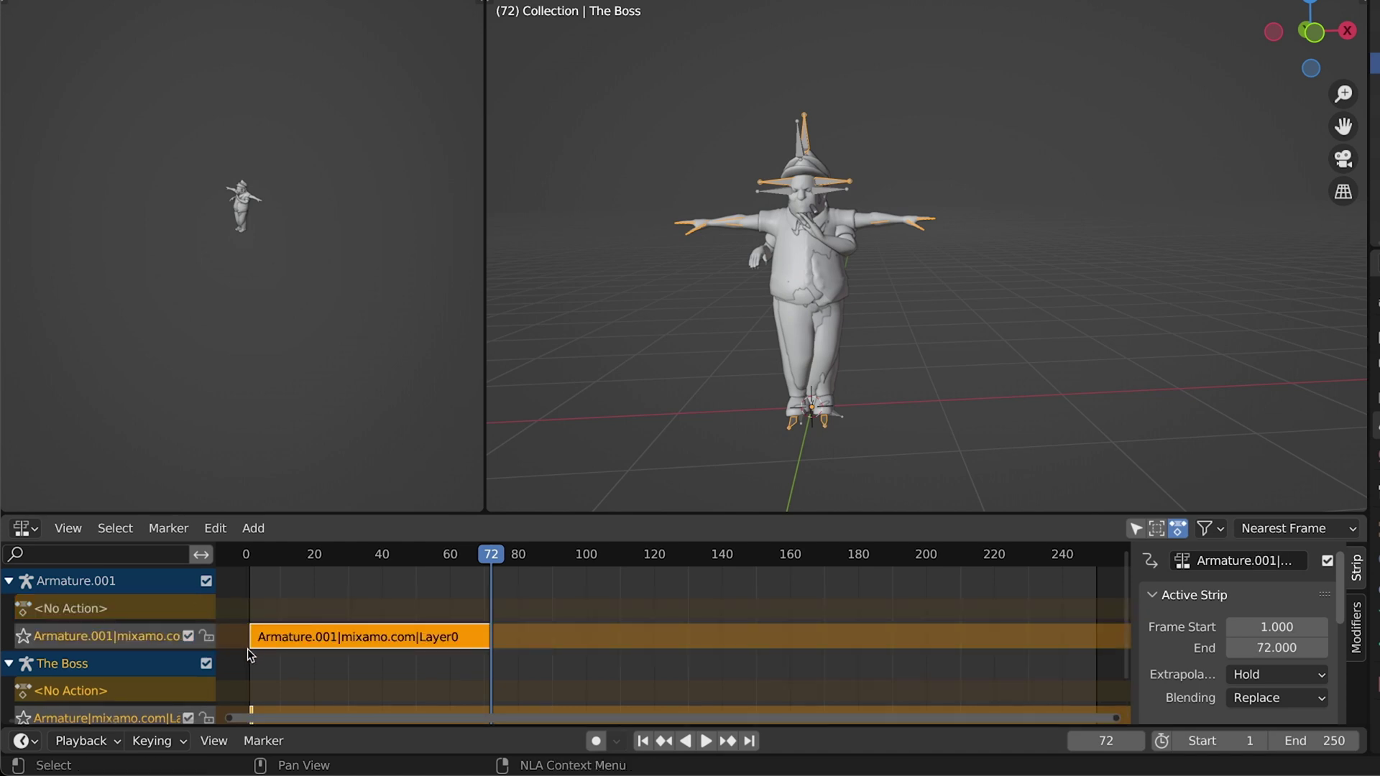
key("Home")
left_click_drag(361, 514, 367, 417)
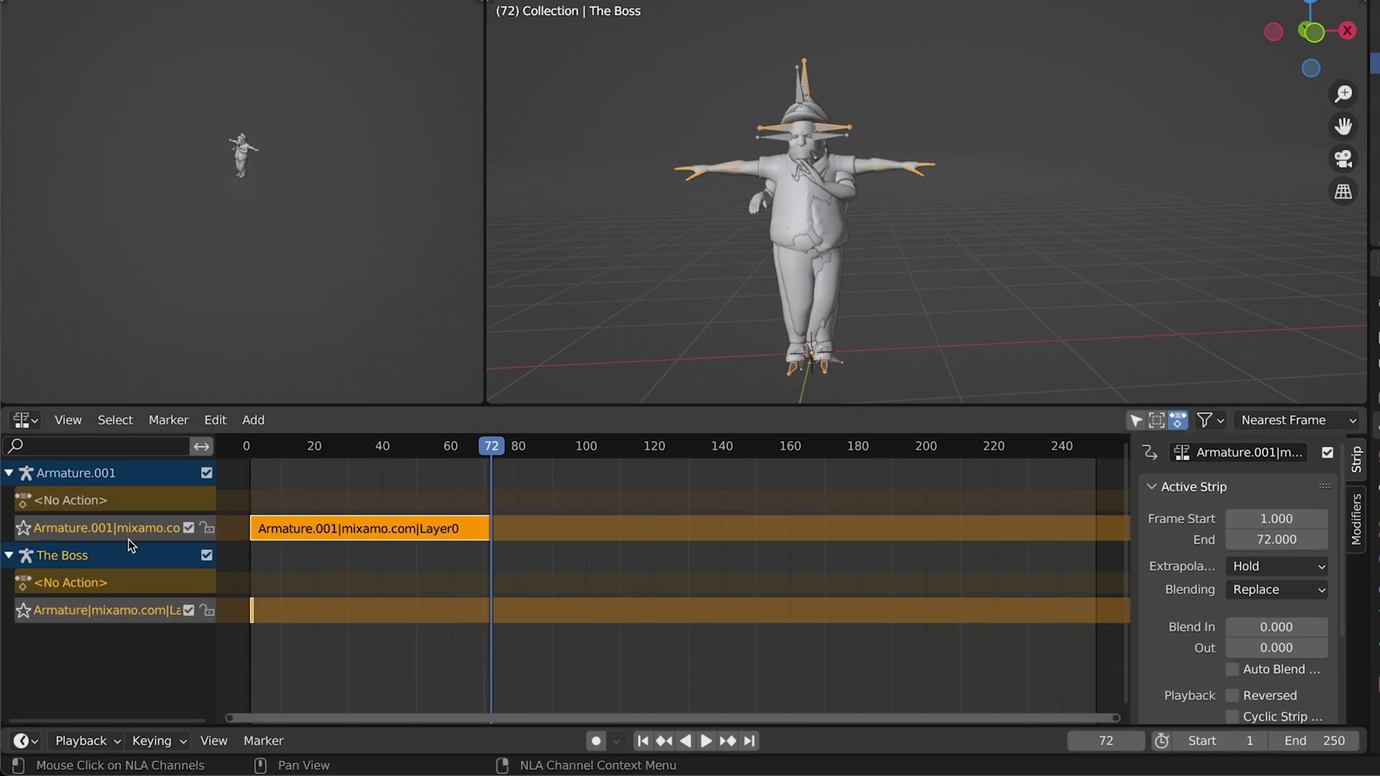
Assign the Armature.001|mixamo.com|Layer0 dance action to The Boss
left_click(62, 580)
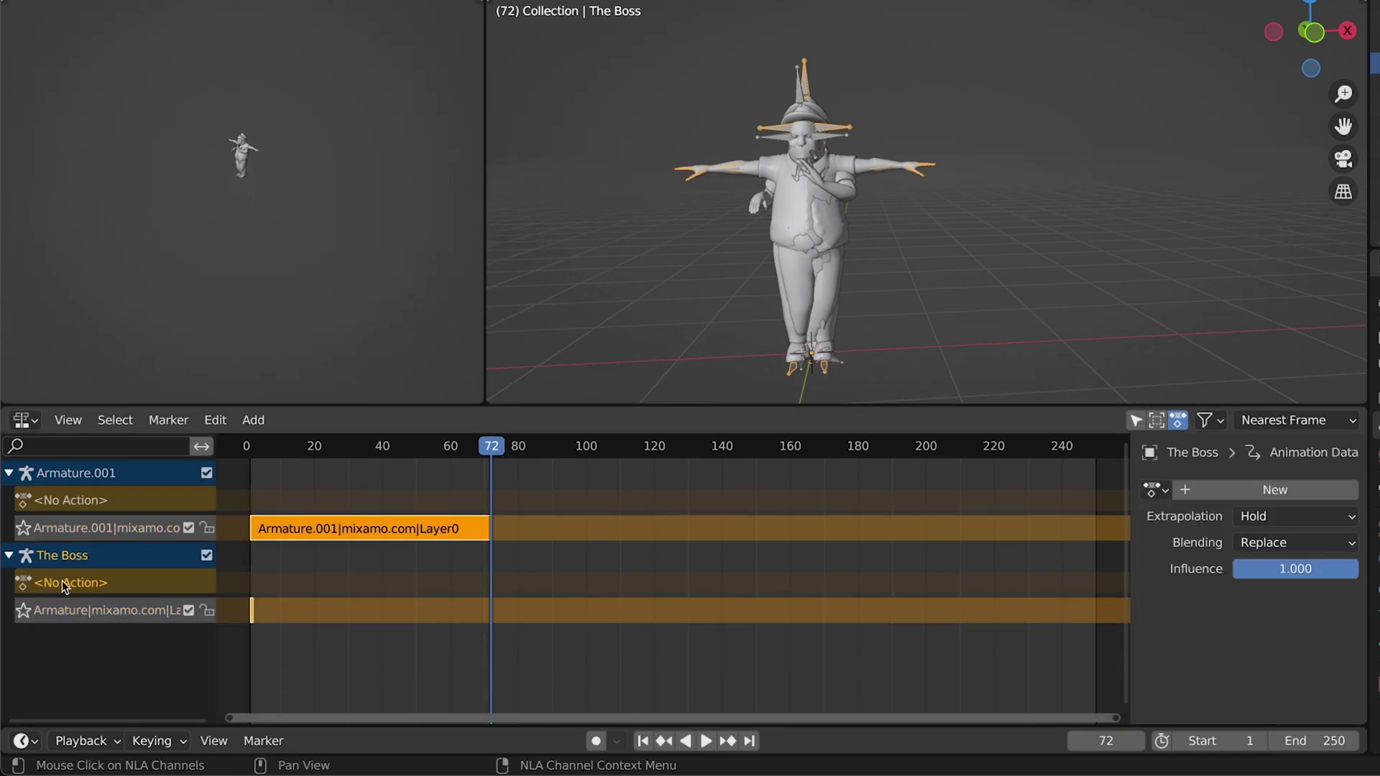
left_click(1205, 495)
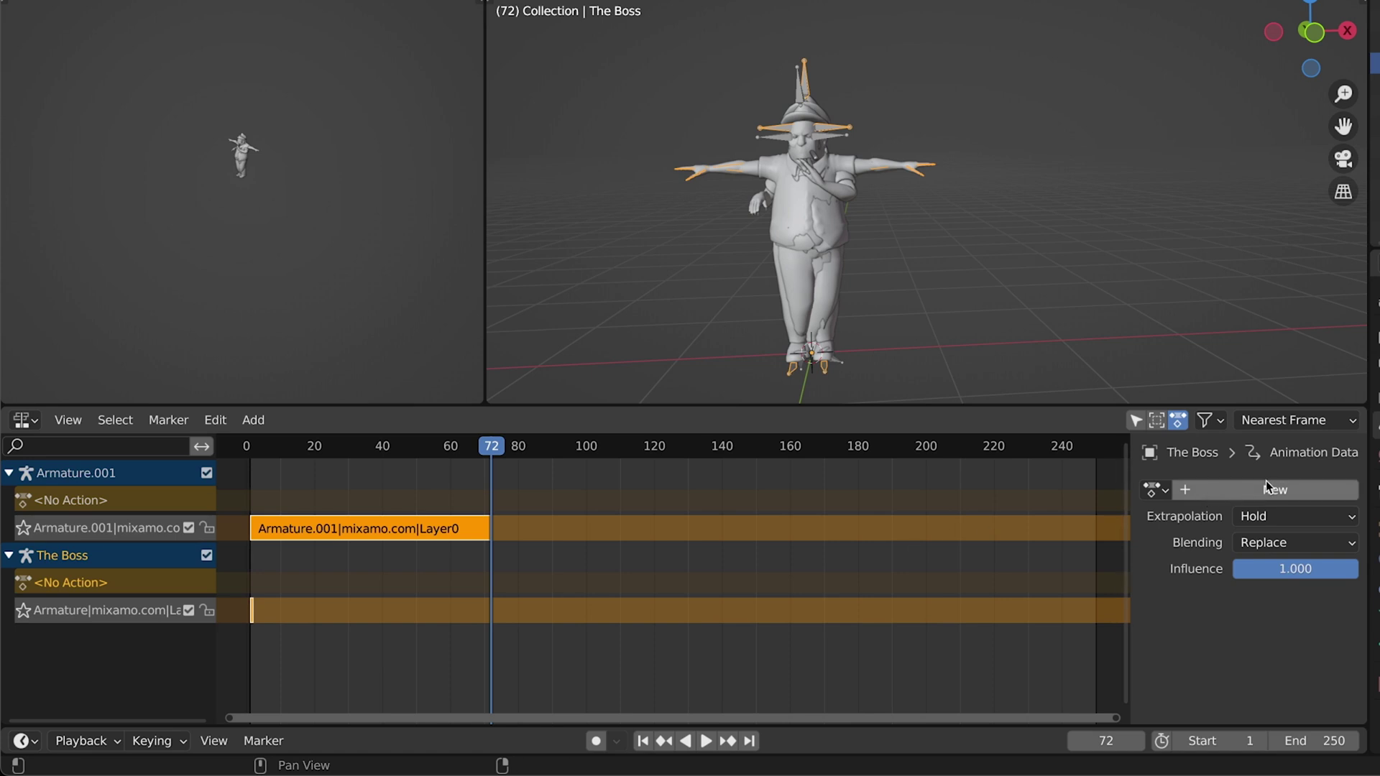
left_click(1158, 491)
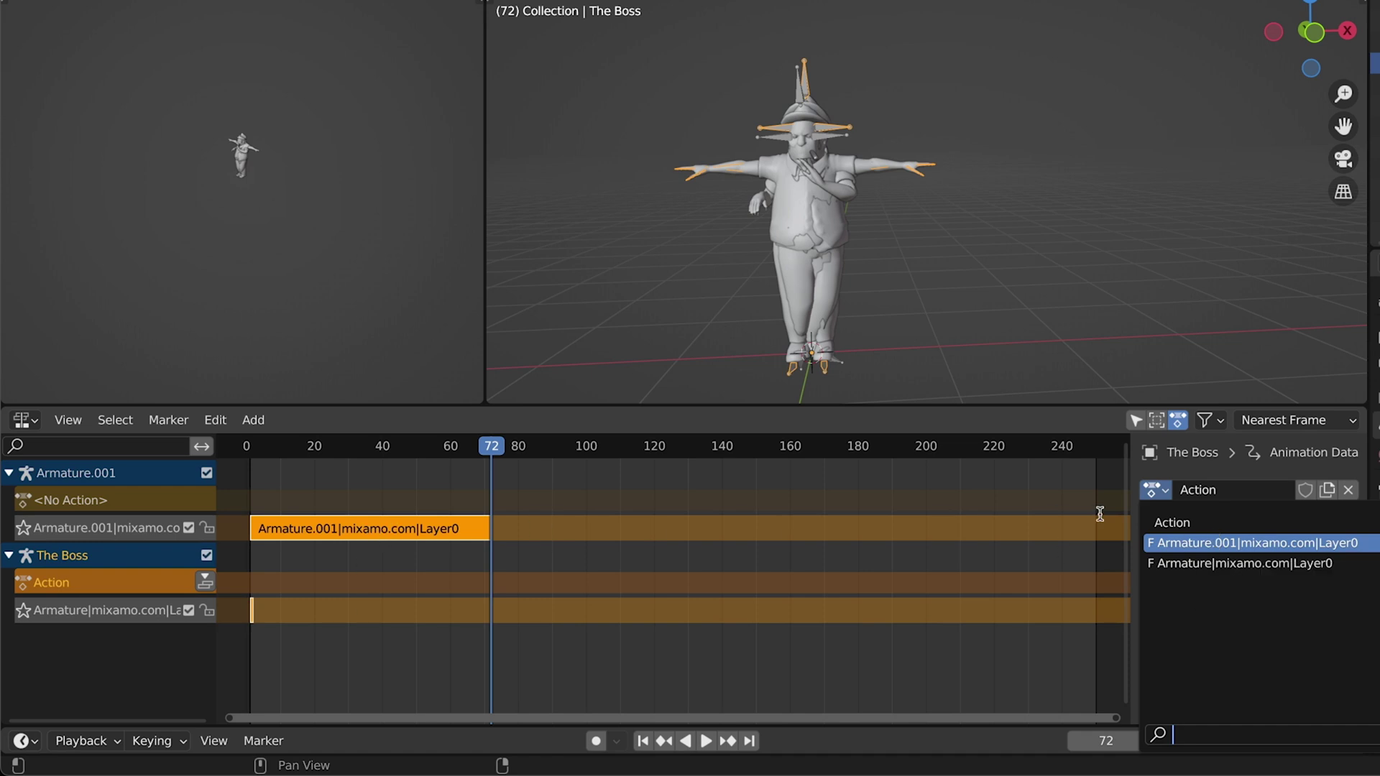
left_click(1192, 543)
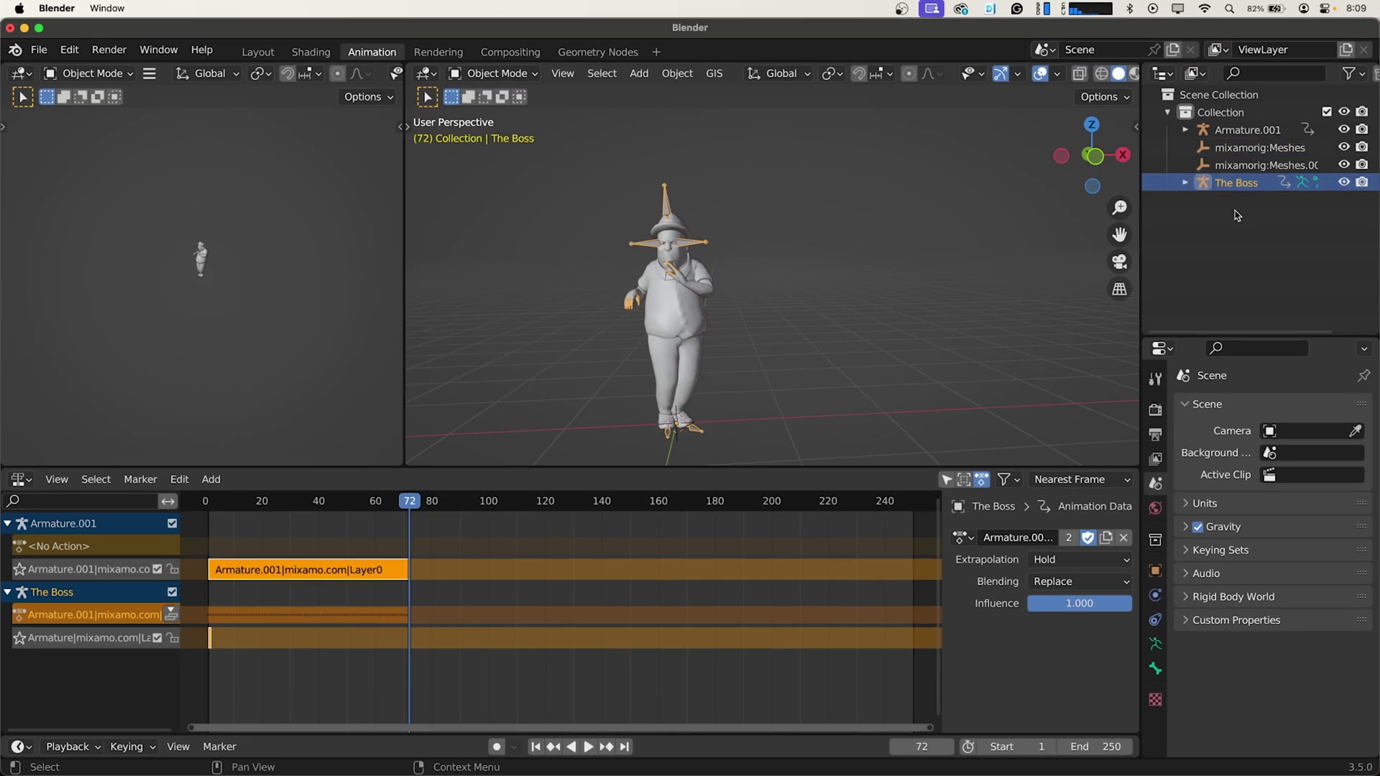
Delete Armature.001 and all its leftover mixamorig meshes from the Outliner
left_click(1246, 130)
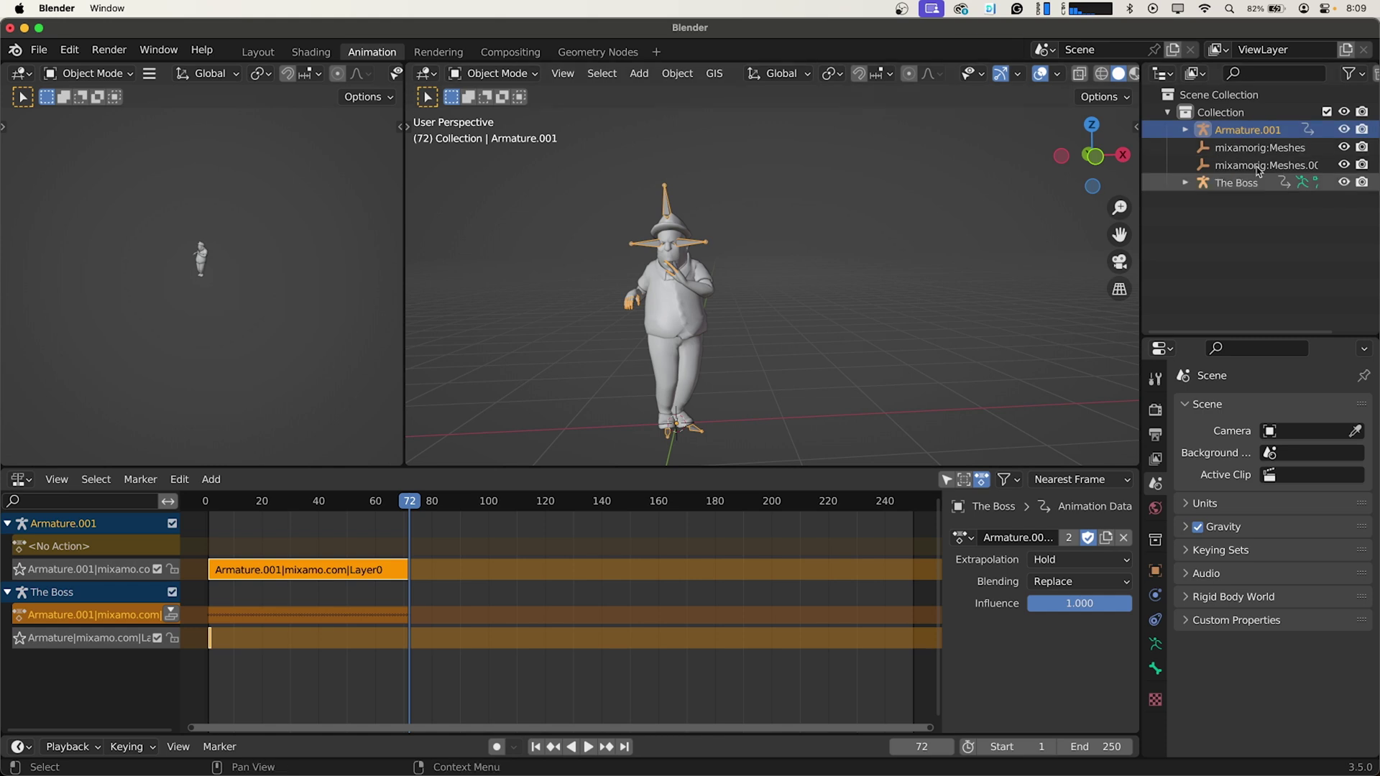
key("Delete")
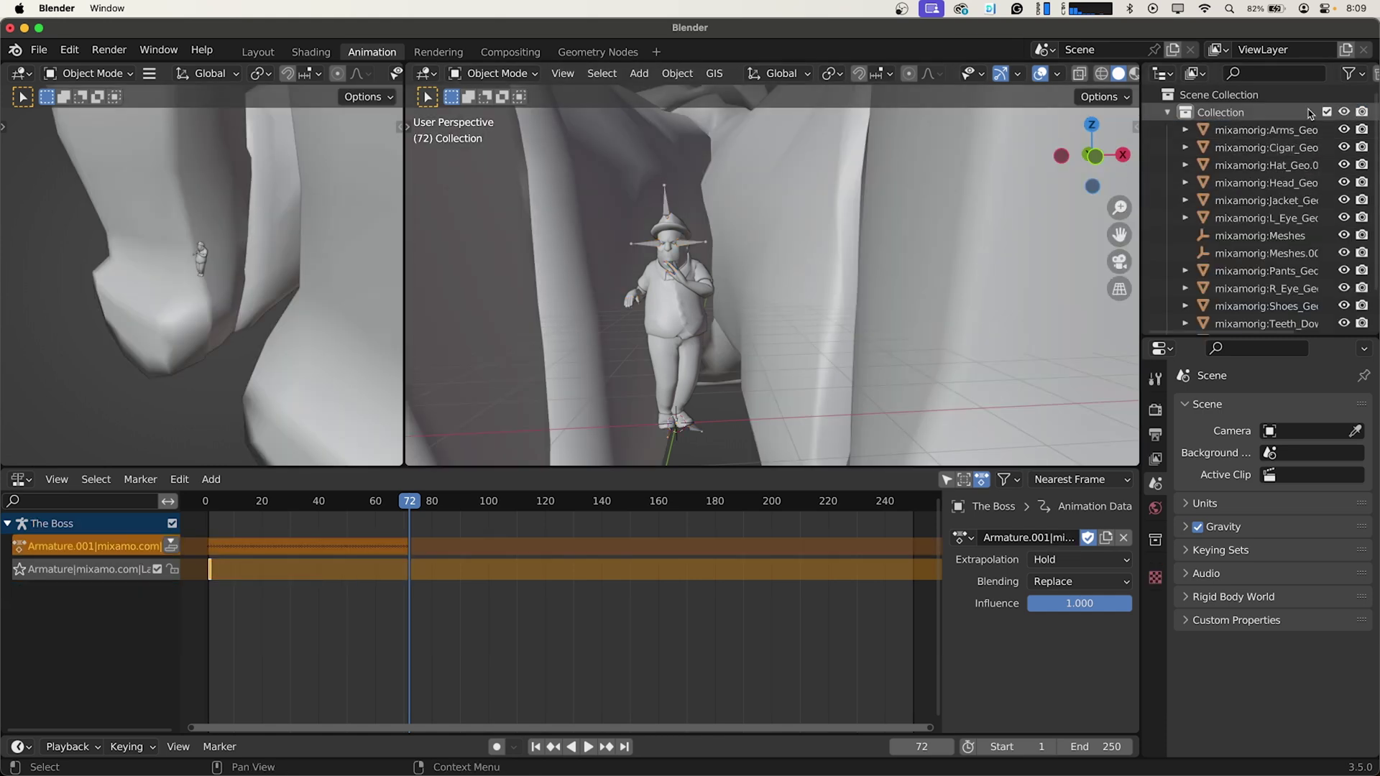
left_click(1265, 129)
scroll(1271, 173, "down", 2)
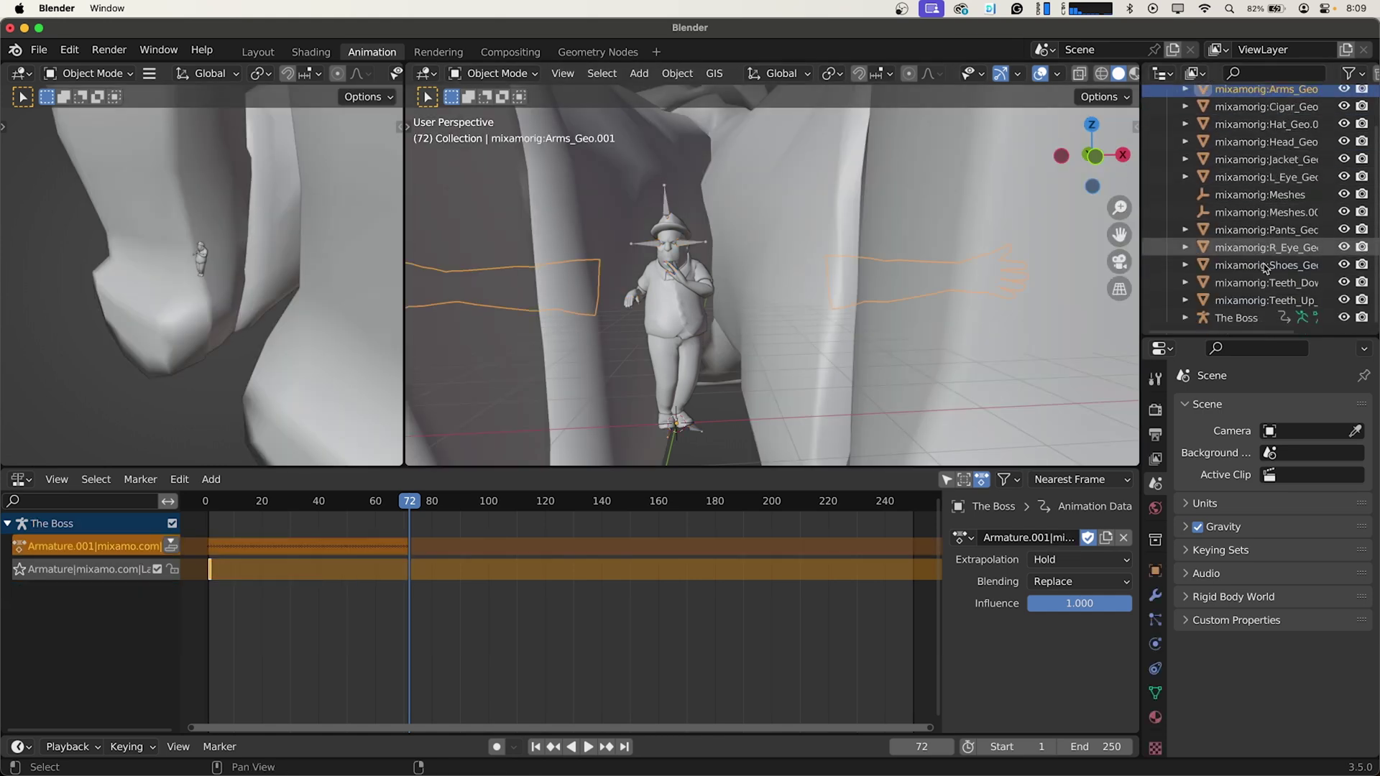
left_click(1265, 299, "shift")
key("Delete")
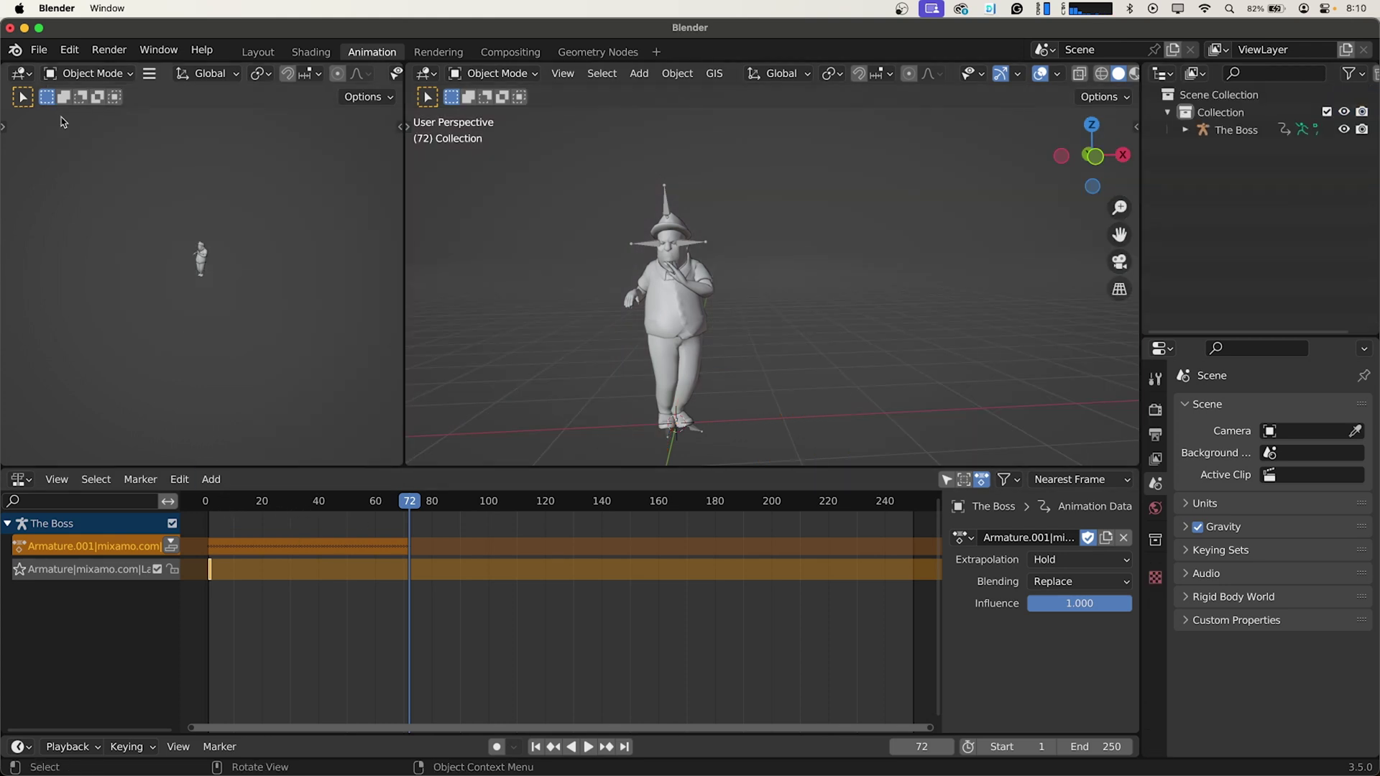
Import Hip Hop Dancing.fbx as a new armature
left_click(39, 54)
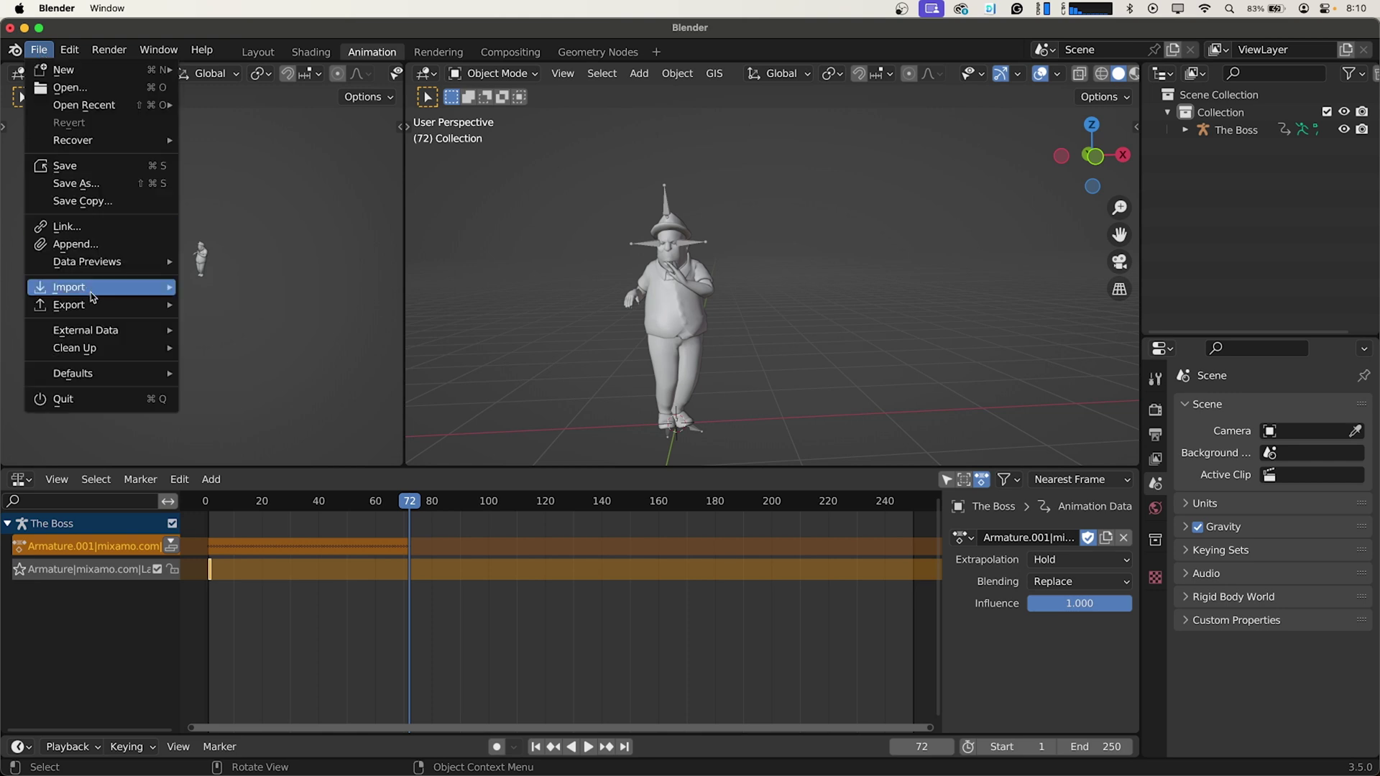
mouse_move(144, 286)
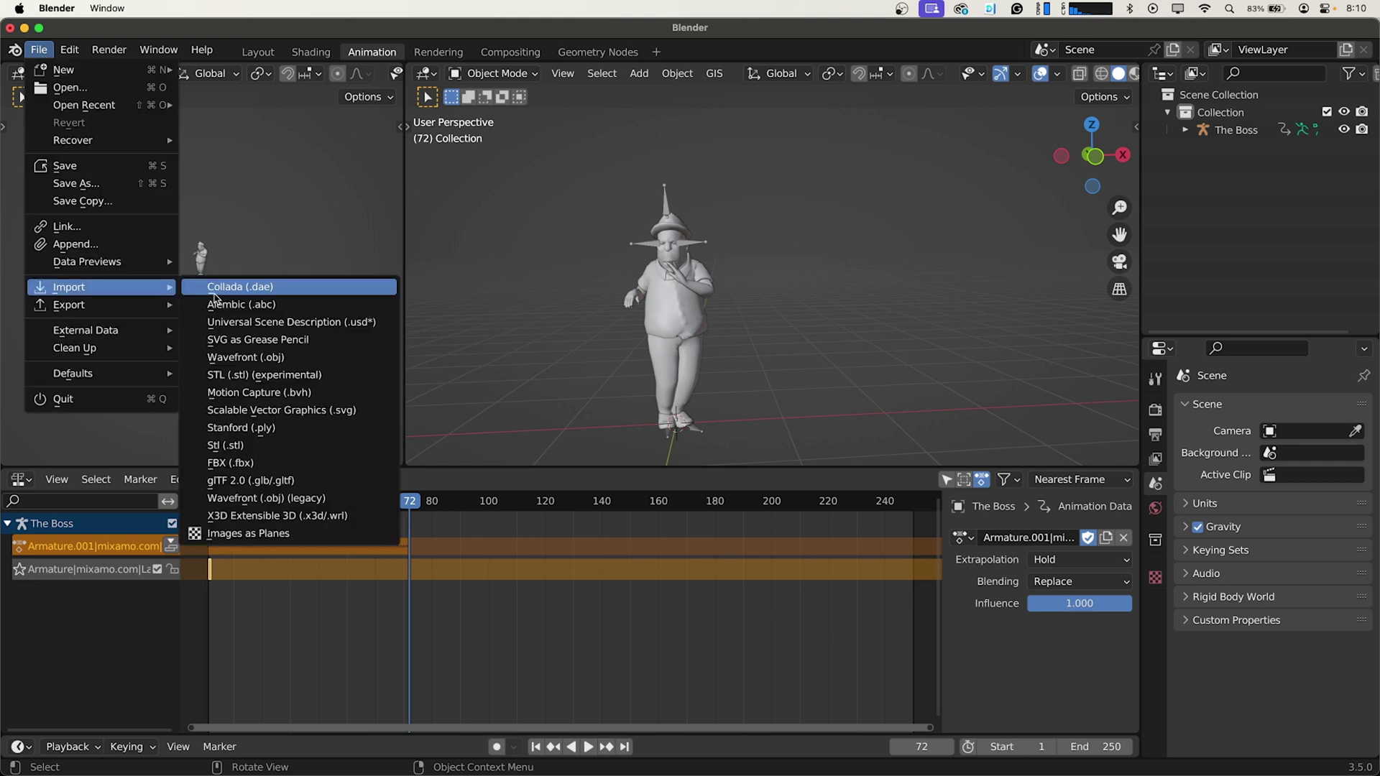
left_click(251, 462)
scroll(474, 518, "down", 2)
left_click(284, 481)
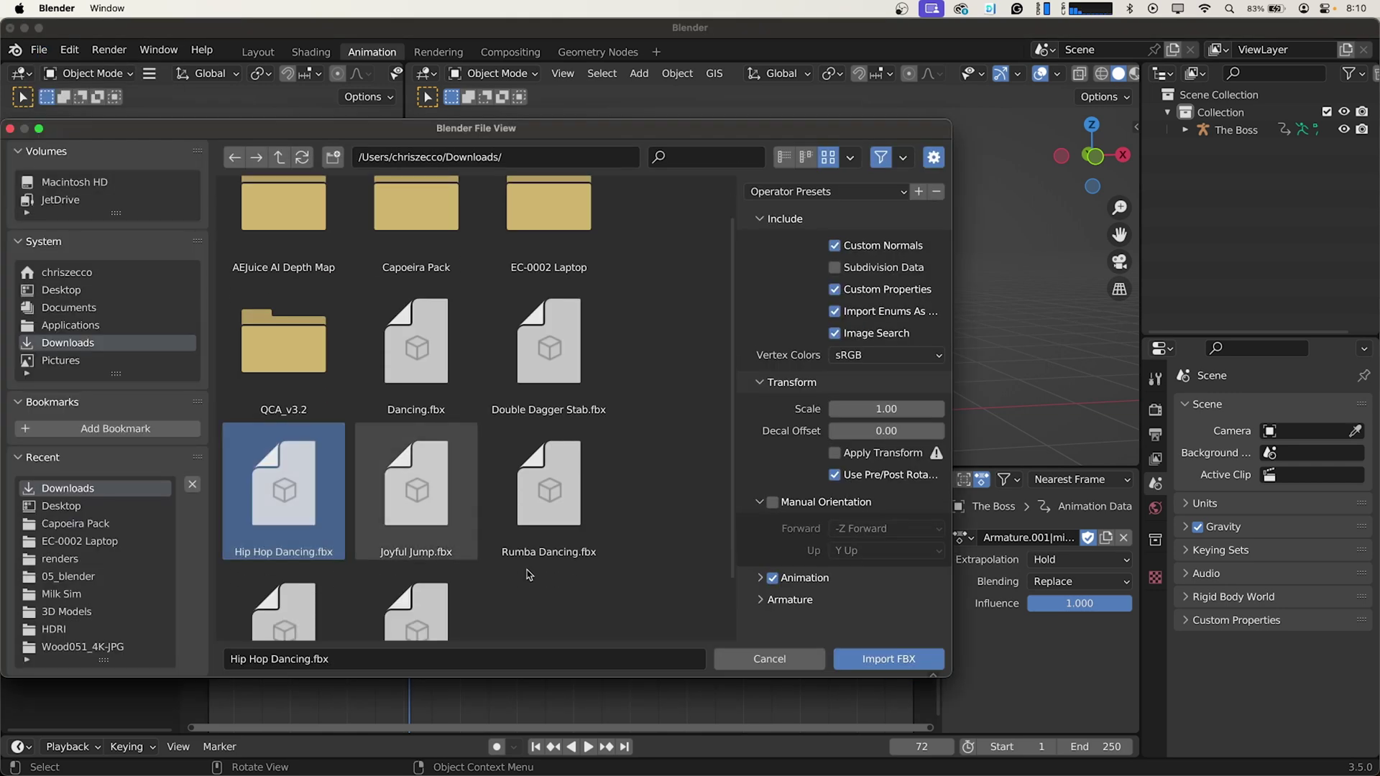
left_click(869, 660)
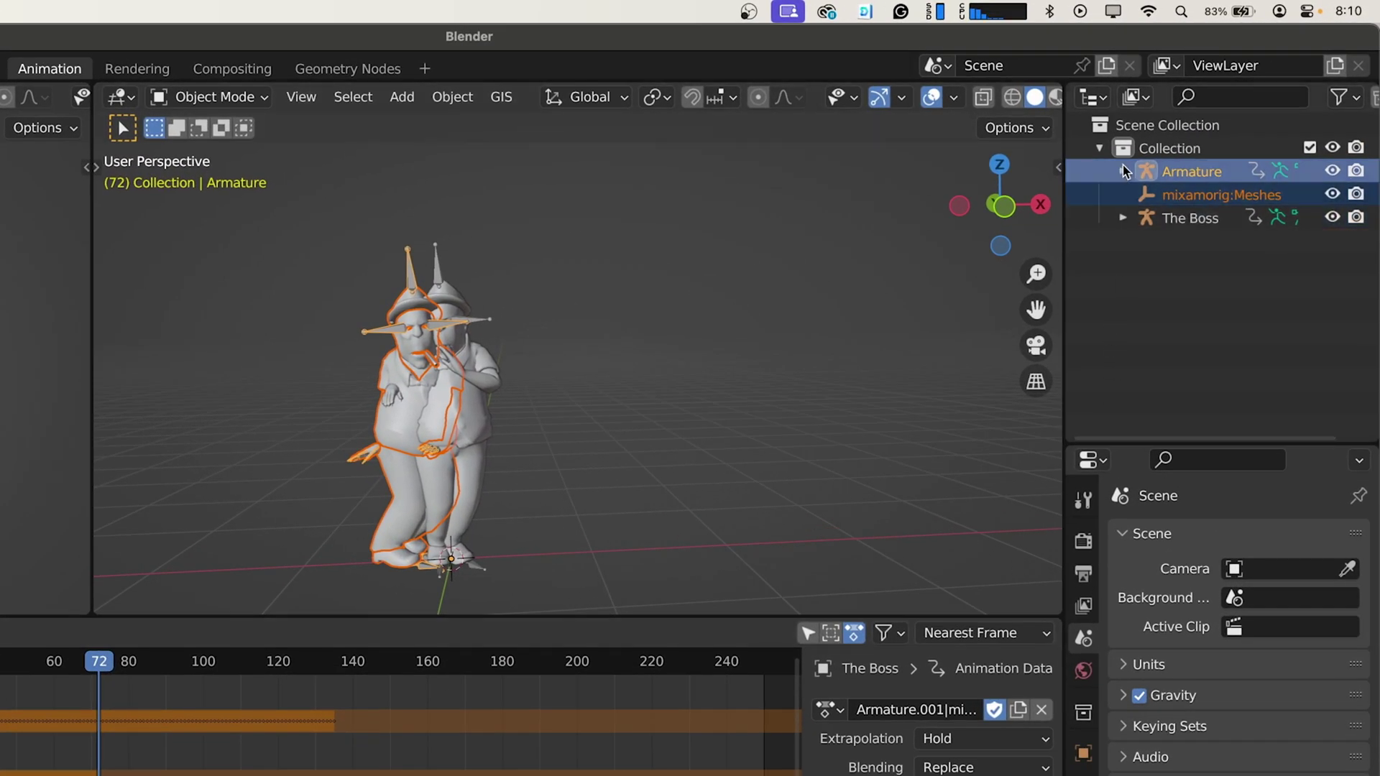
Rename the new armature's imported action to 'Hip Hop Dance'
left_click(1123, 173)
left_click(1148, 194)
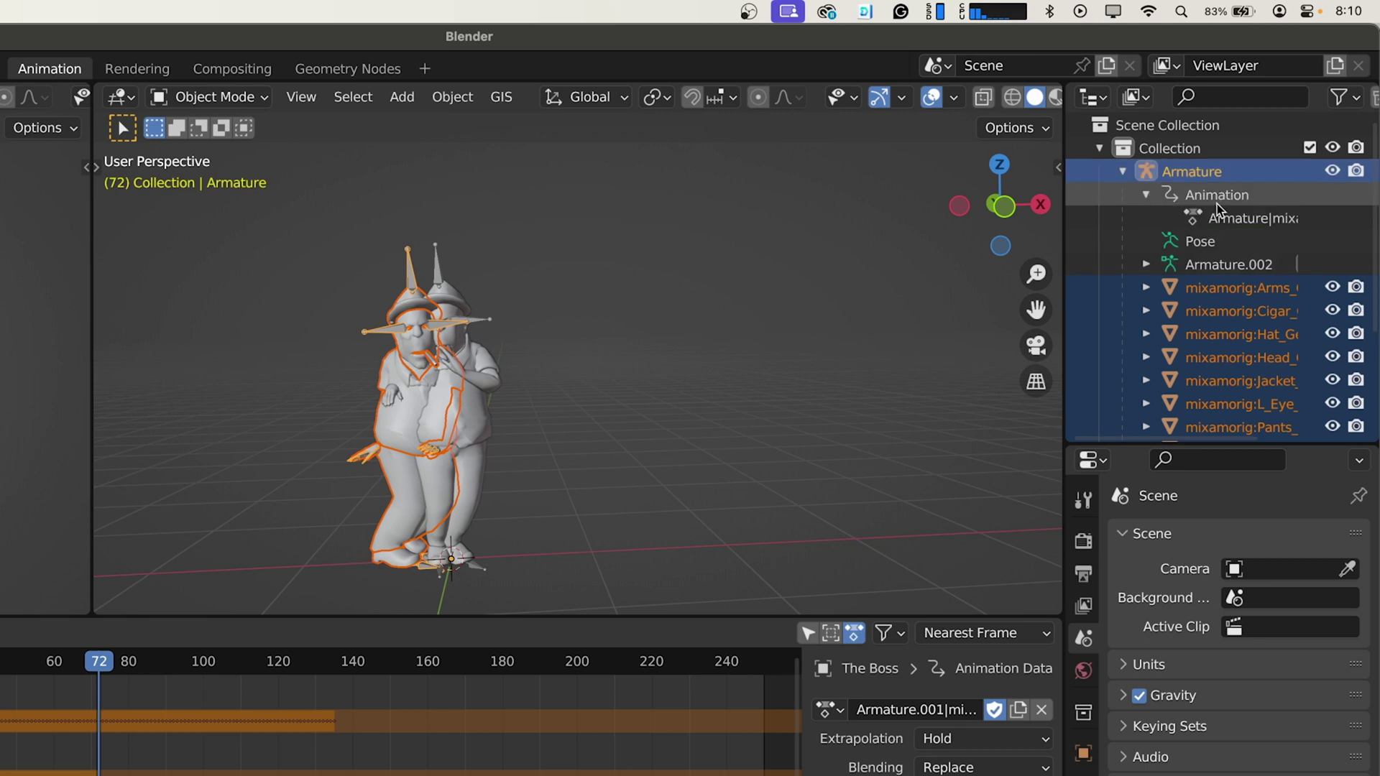
left_click(1244, 217)
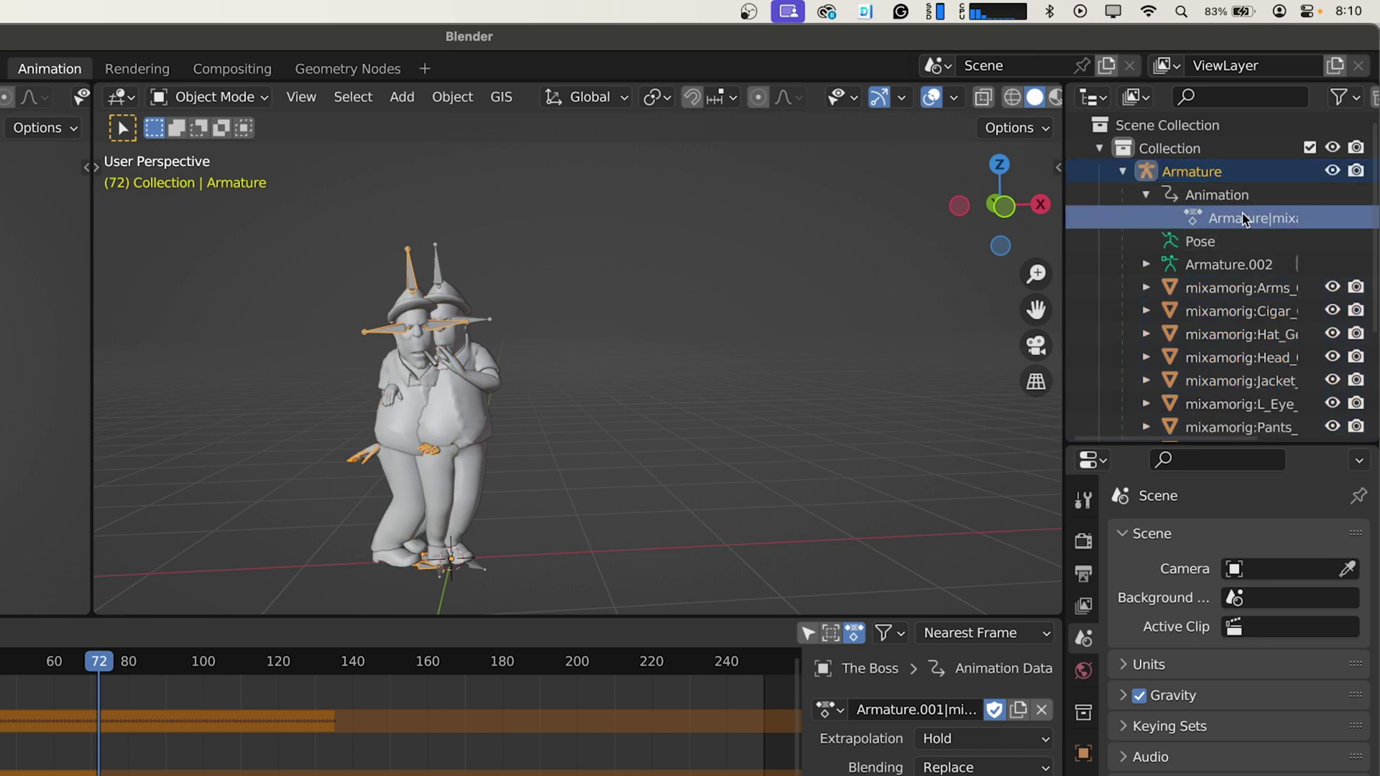
double_click(1244, 217)
type("Hip Ho")
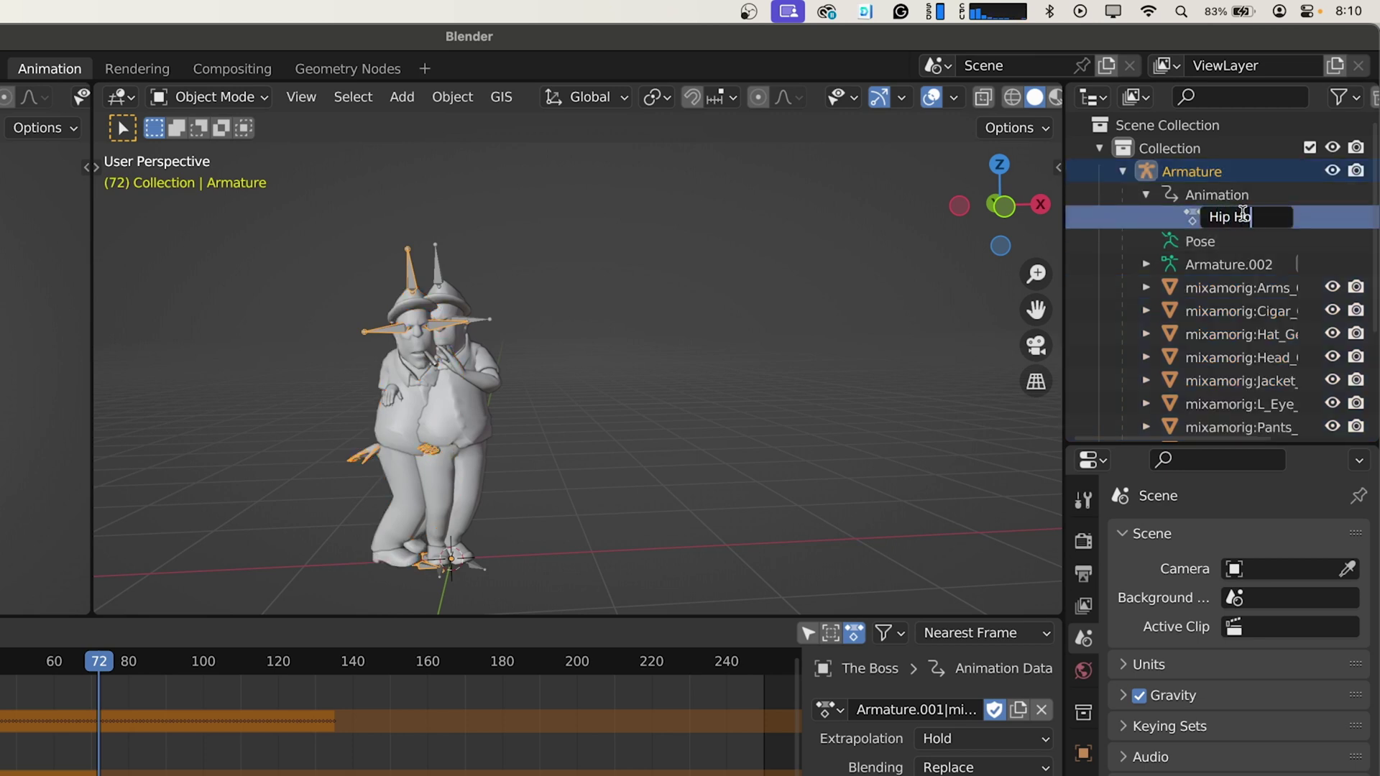
type("p Dance")
key("Return")
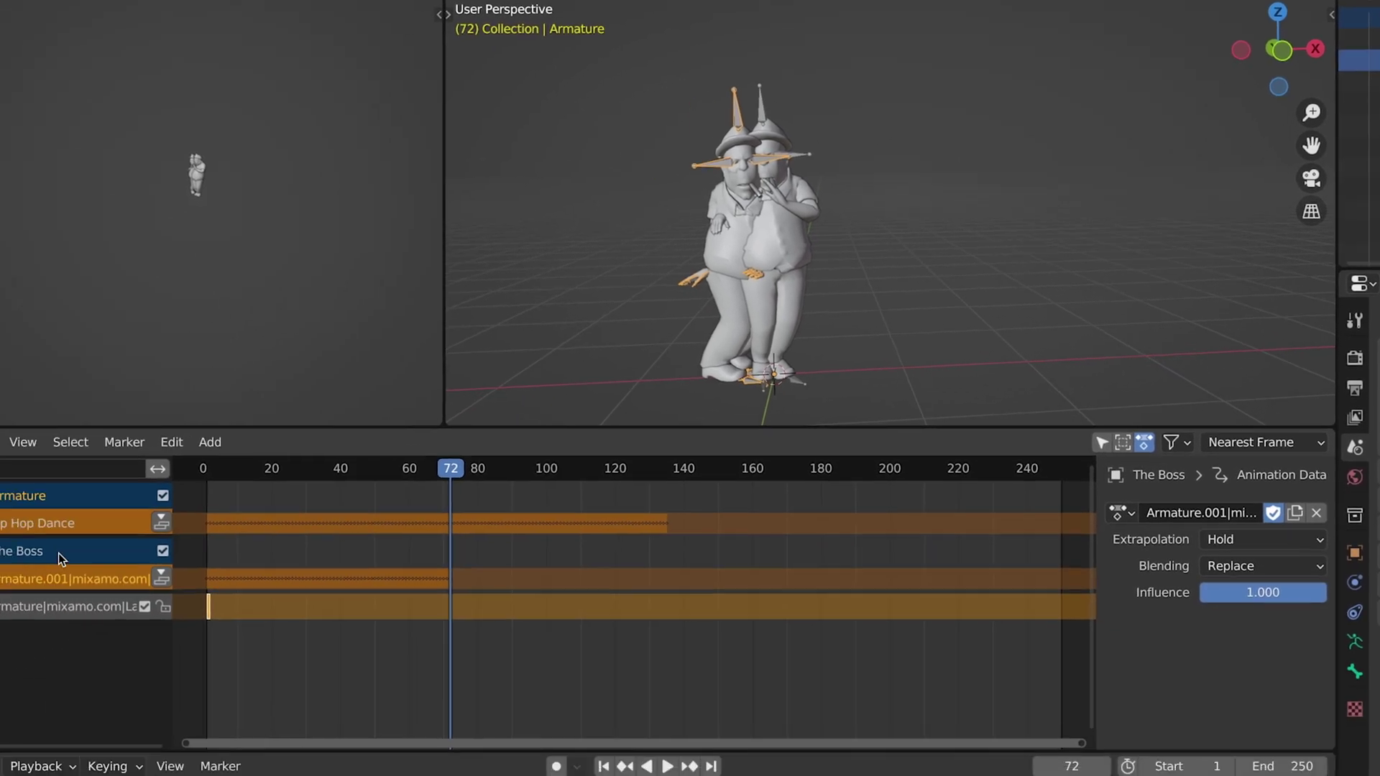
Push The Boss's current action into an NLA strip and assign it the Hip Hop Dance action
left_click(107, 530)
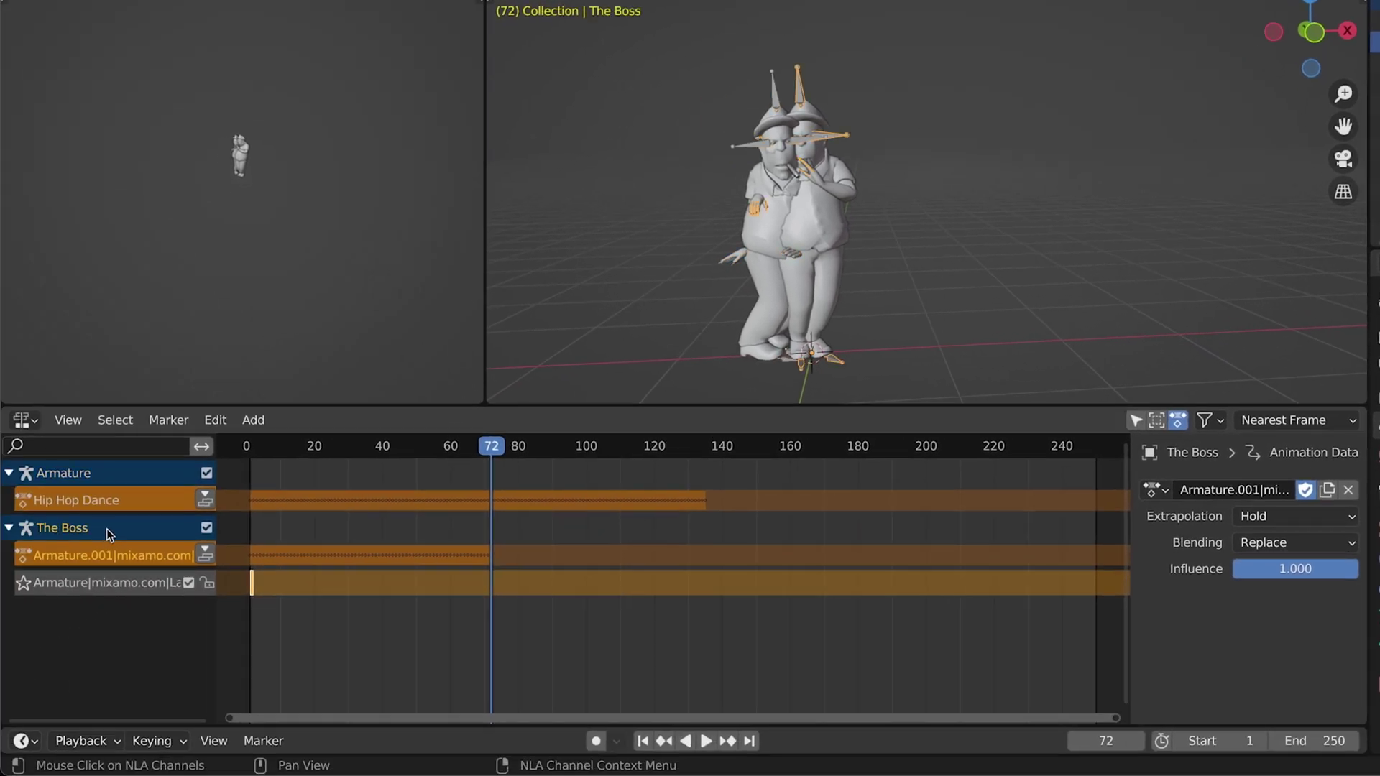
left_click(209, 553)
left_click(149, 559)
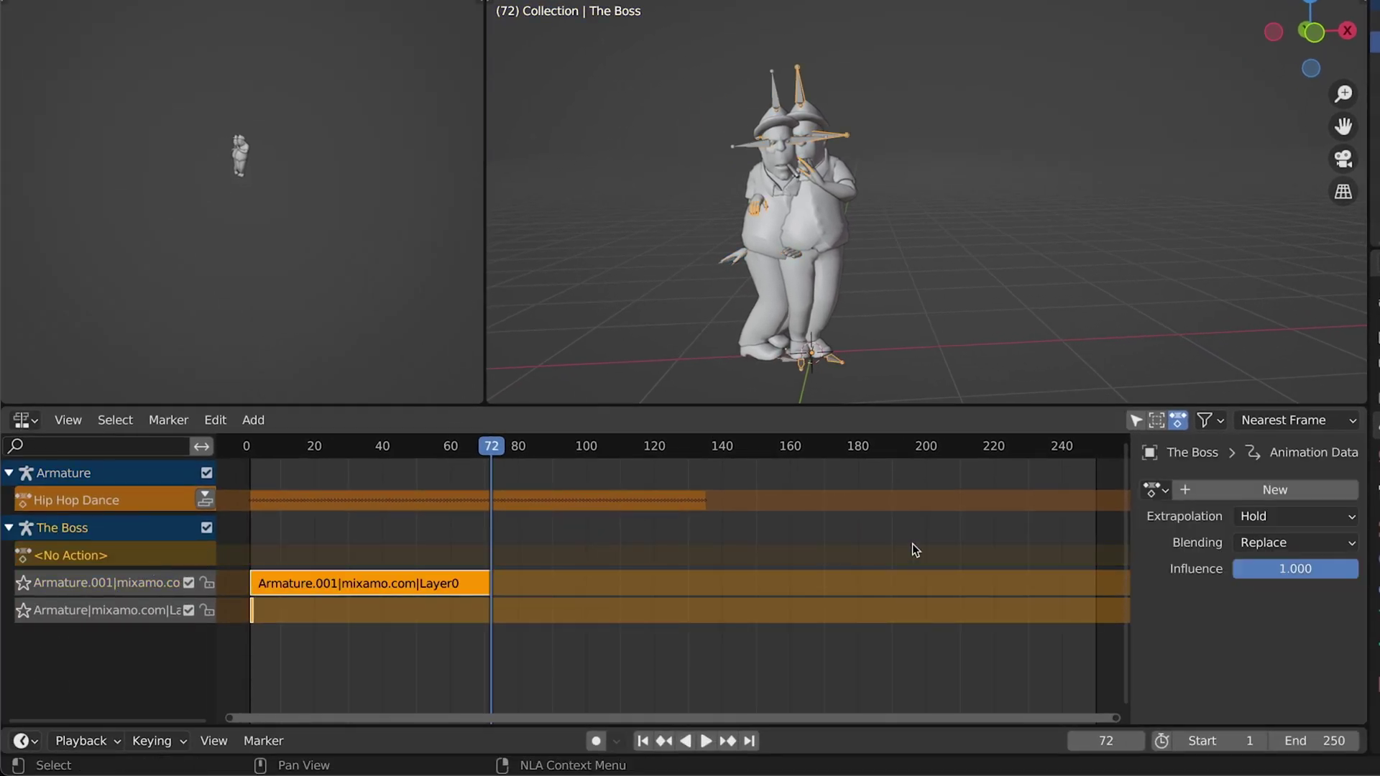
left_click(1245, 490)
left_click(1161, 492)
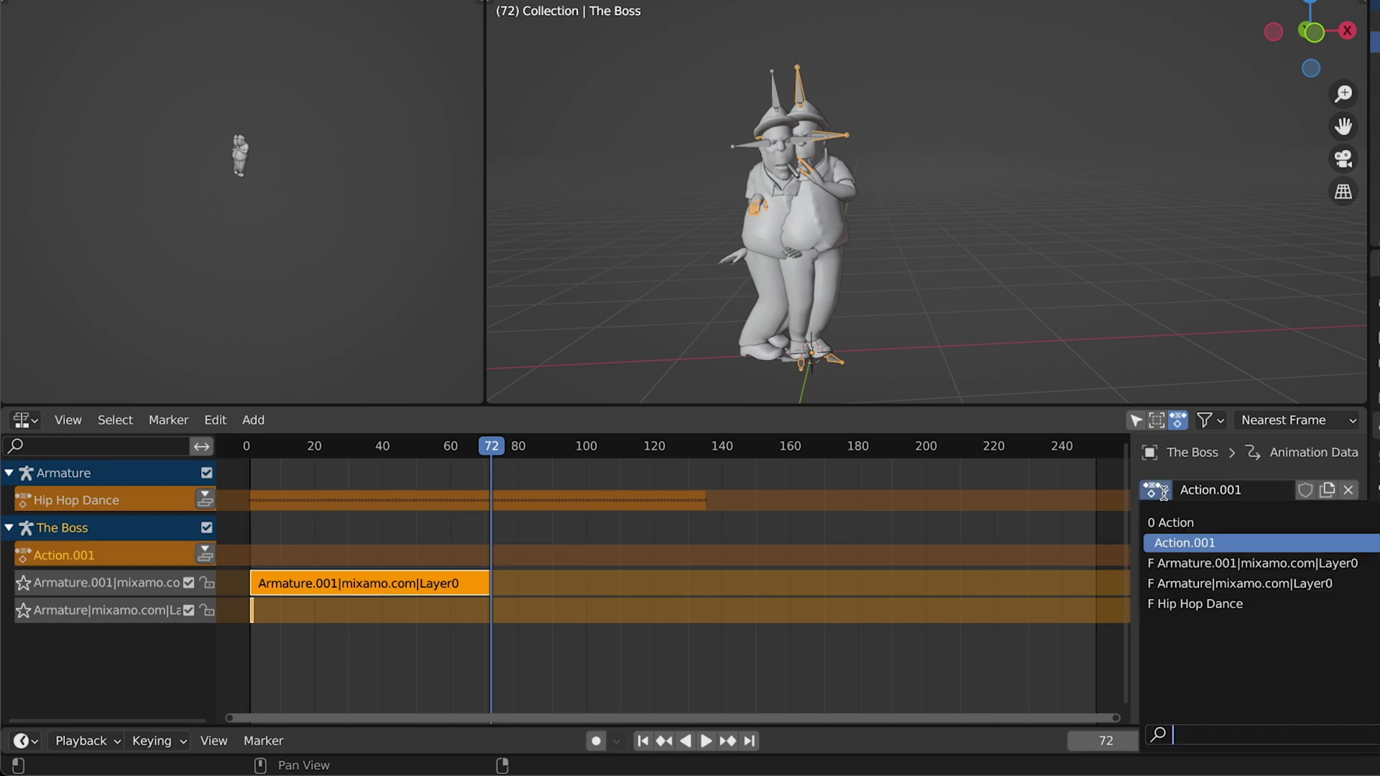
left_click(1185, 604)
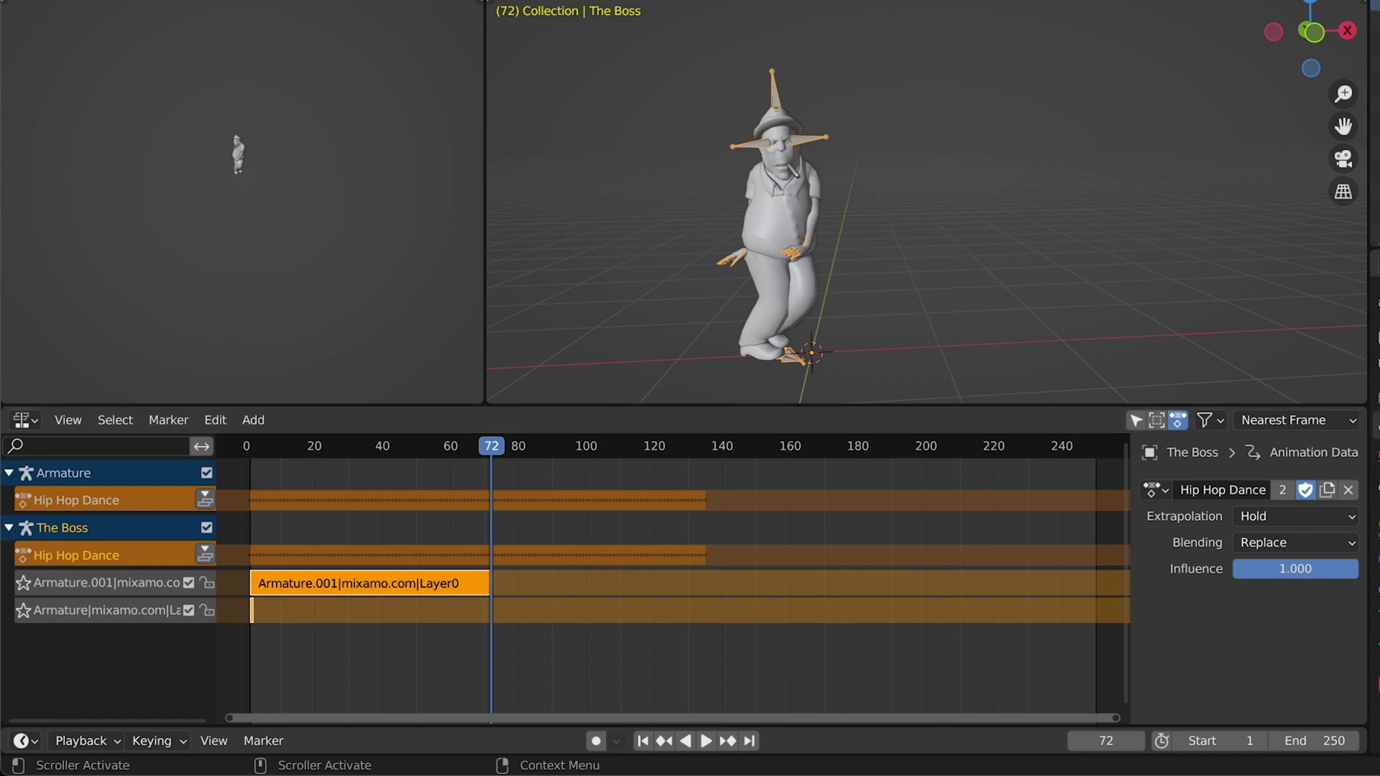
Delete the leftover imported Hip Hop armature objects and all mixamorig meshes
left_click(1216, 144)
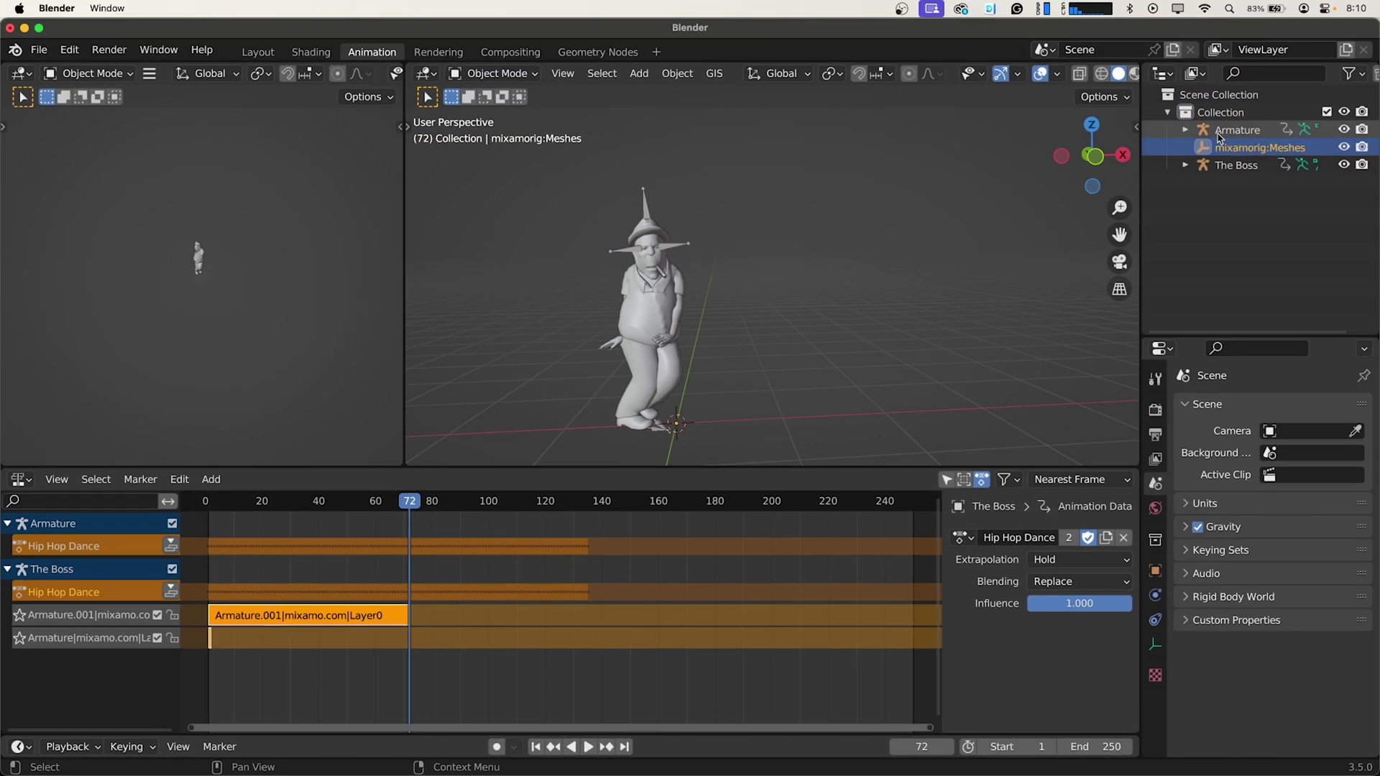
key("x")
left_click(942, 205)
left_click(1265, 130)
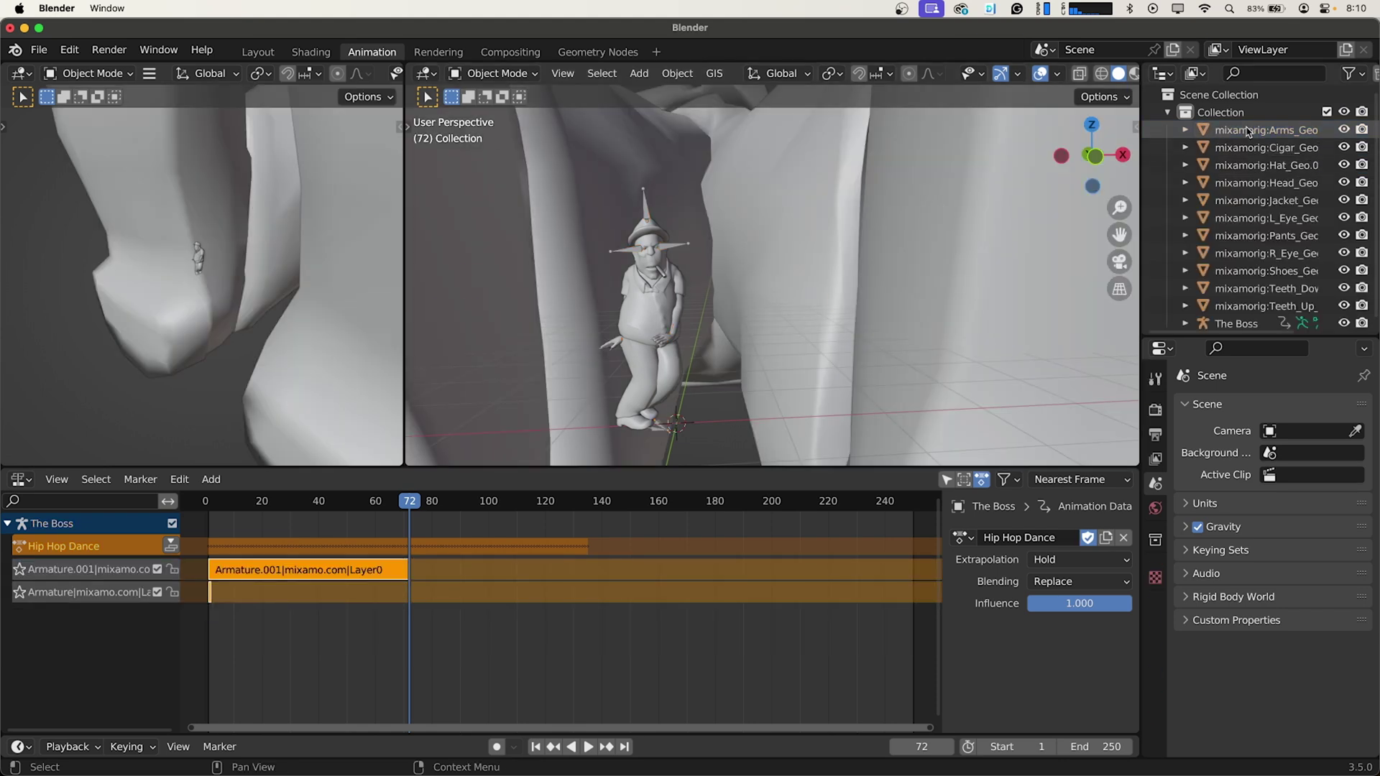
left_click(1265, 306, "shift")
key("x")
left_click(788, 250)
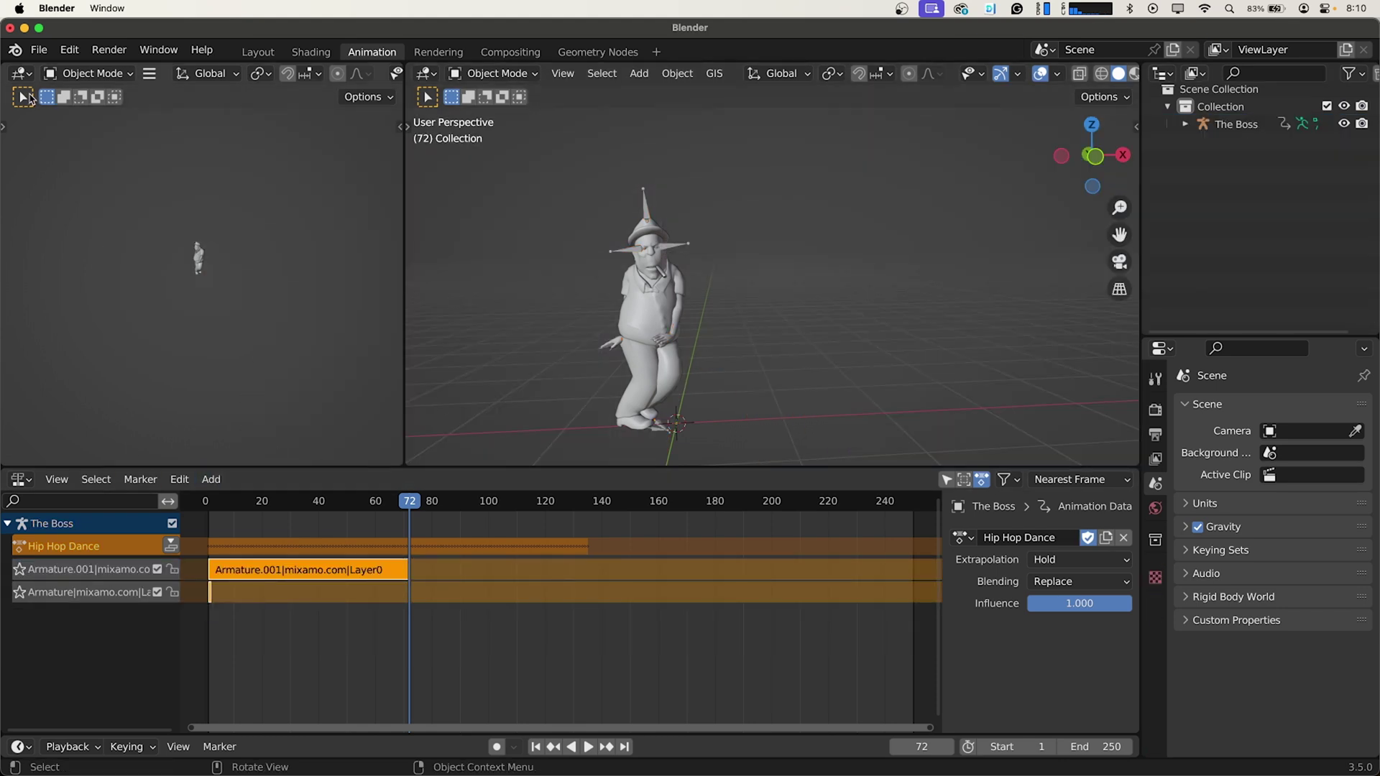
left_click(40, 50)
Import Joyful Jump.fbx into the Blender scene
mouse_move(124, 288)
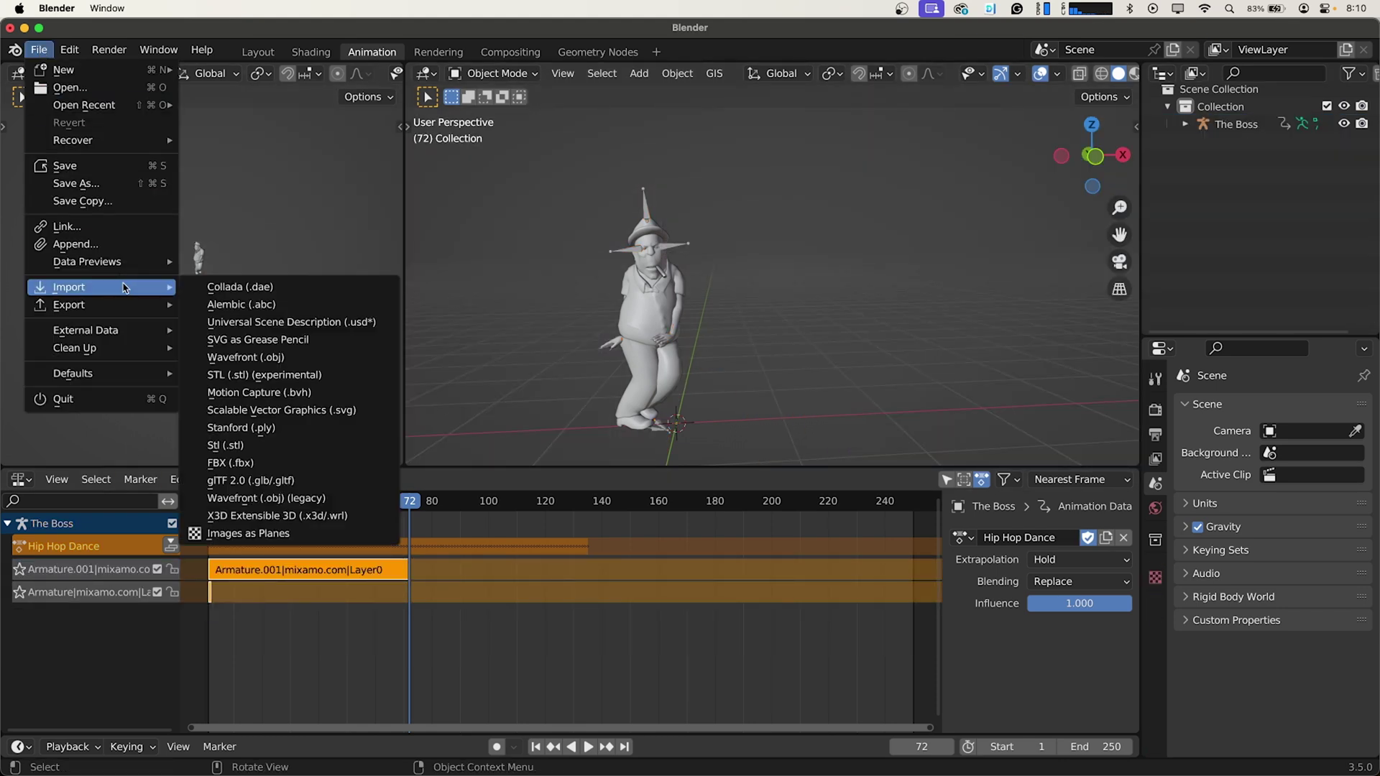
left_click(252, 463)
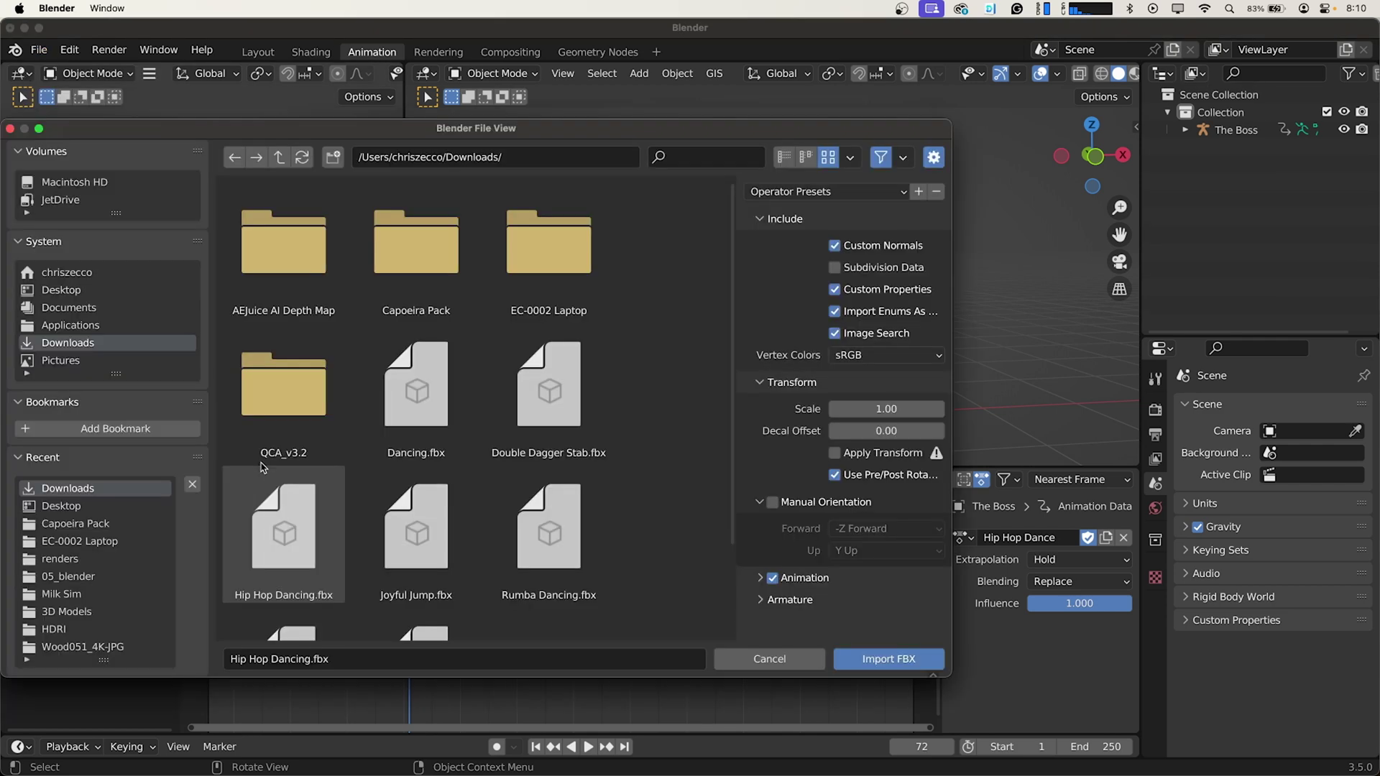
scroll(435, 486, "down", 1)
left_click(434, 486)
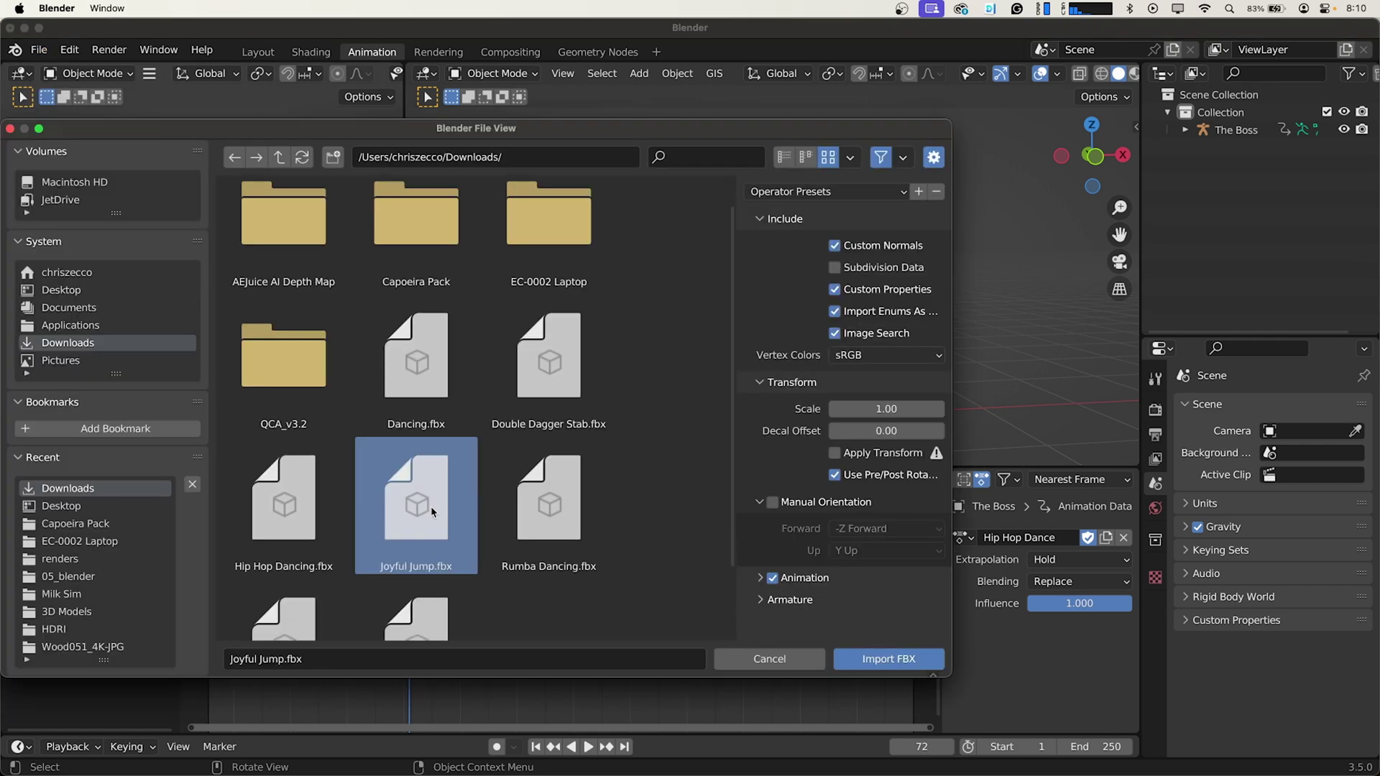
left_click(920, 659)
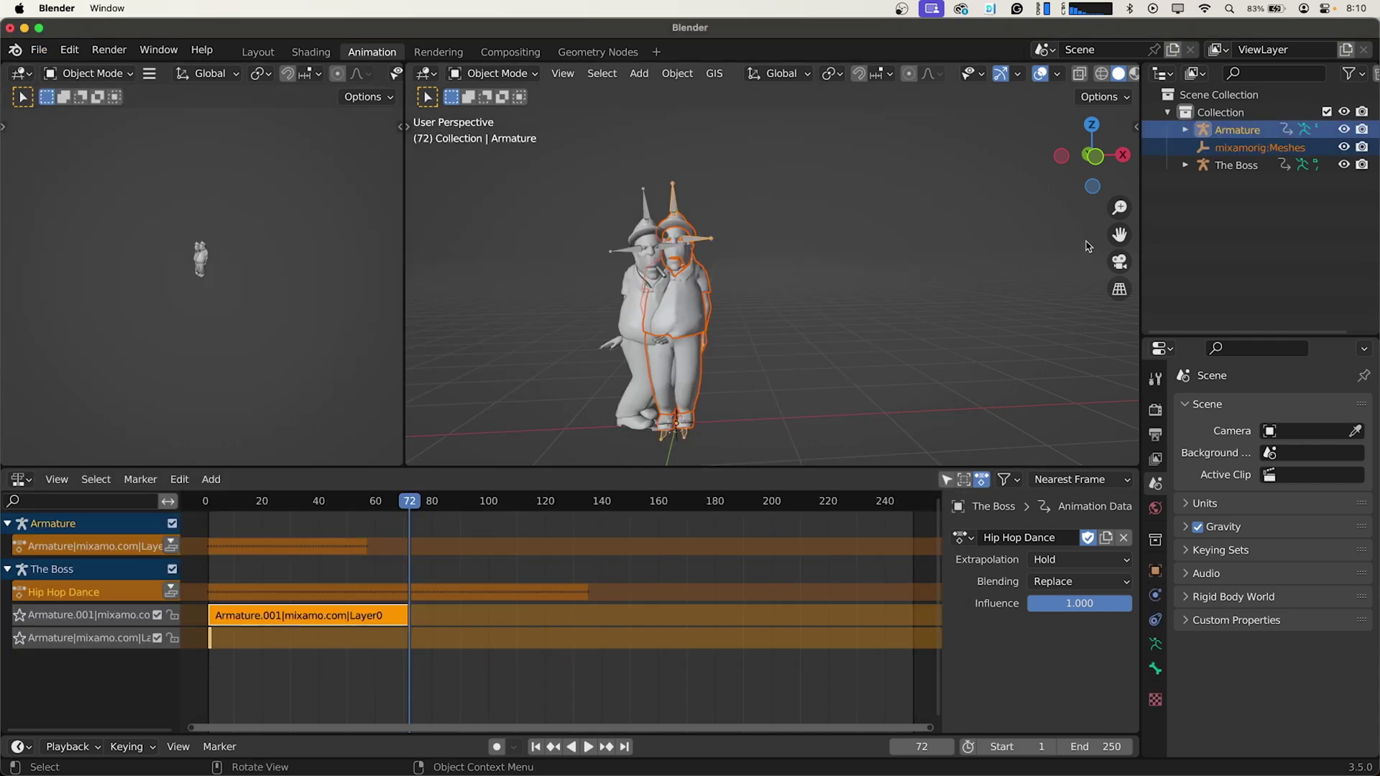
Rename the imported Armature's animation action to Jump in the Outliner
left_click(1186, 130)
left_click(1186, 130)
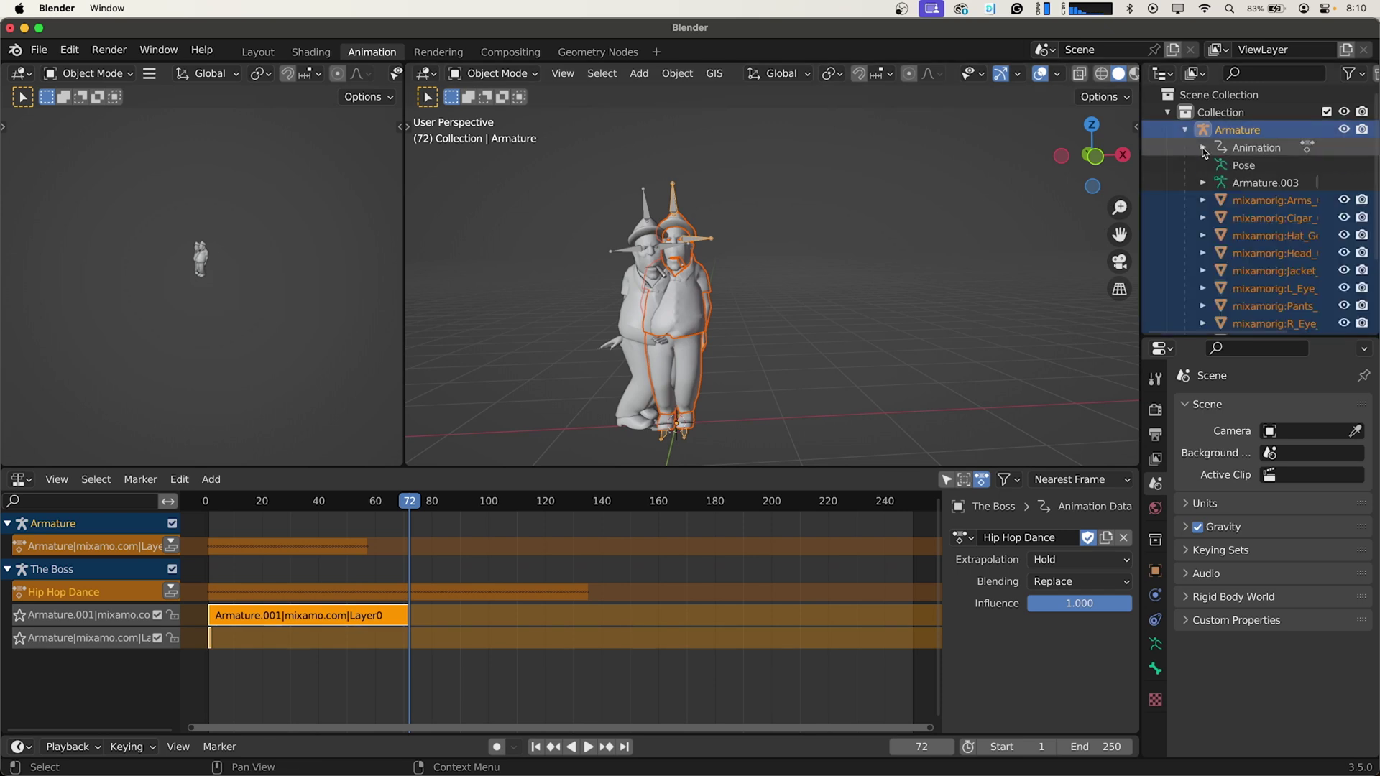
left_click(1202, 147)
left_click(1271, 168)
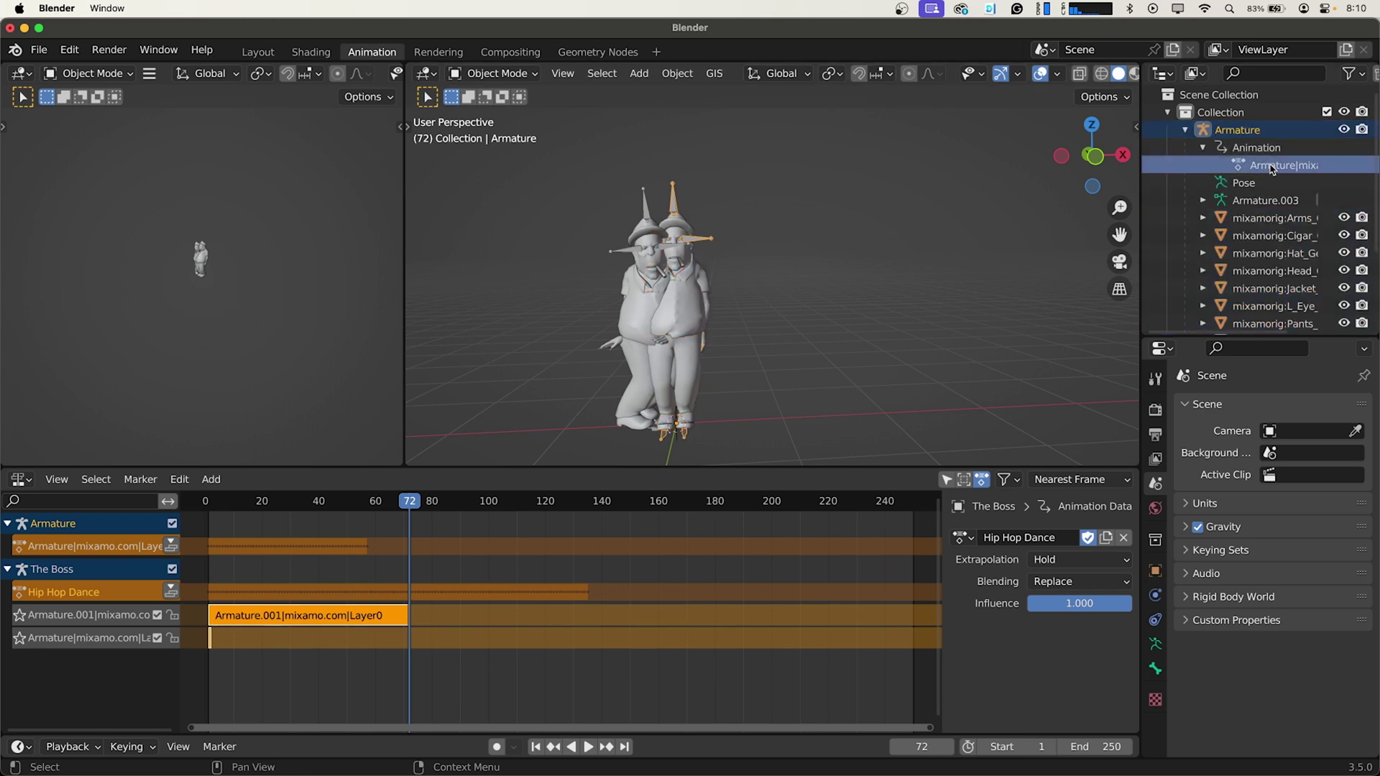
double_click(1270, 166)
type("Ju")
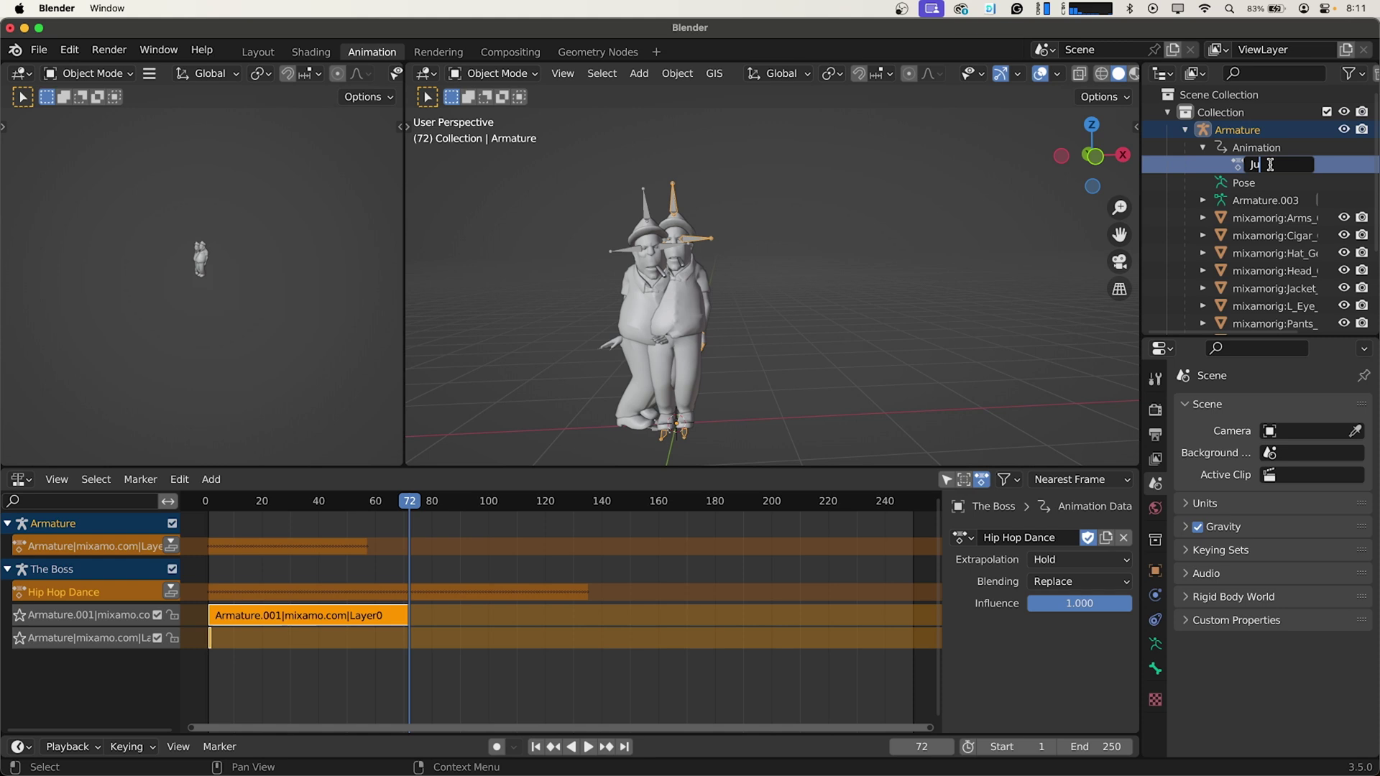
type("mp")
key("Return")
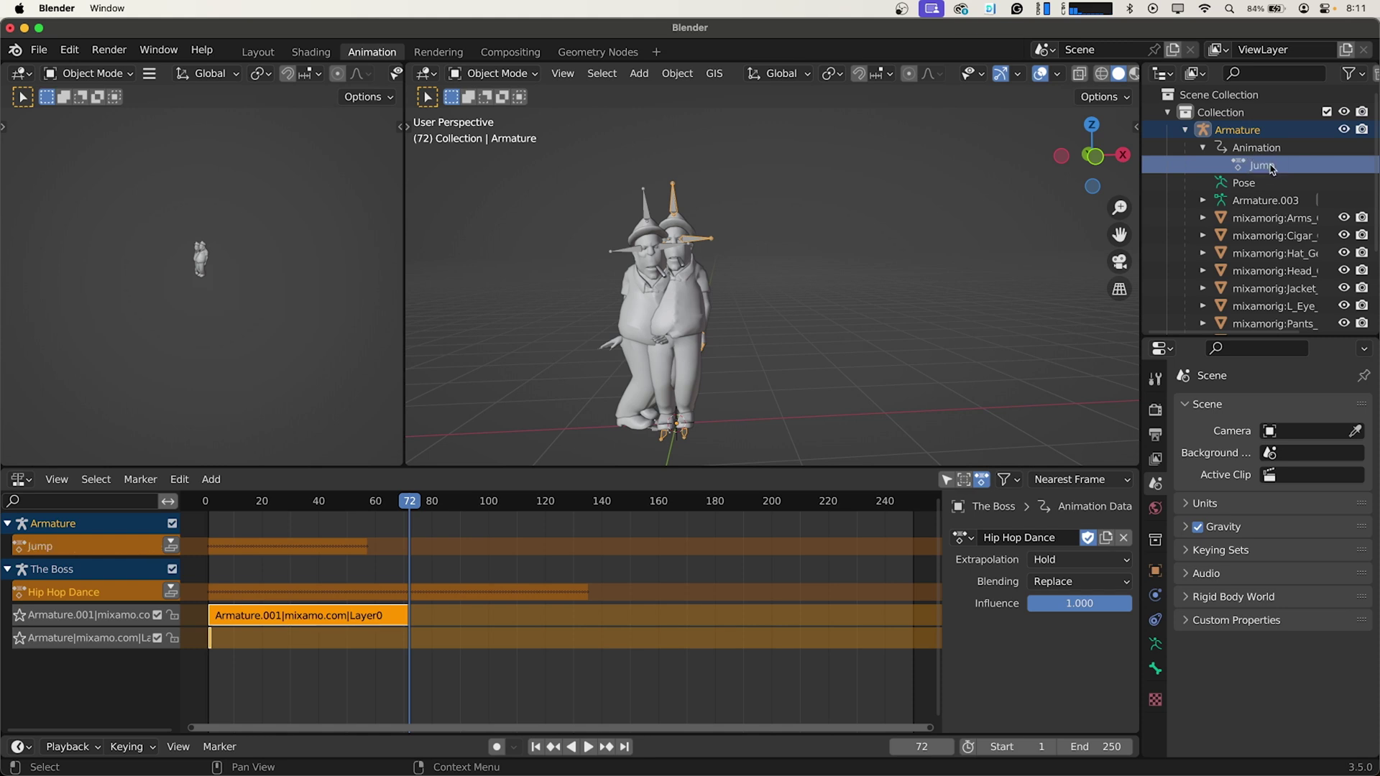
left_click(1229, 129)
left_click(1185, 129)
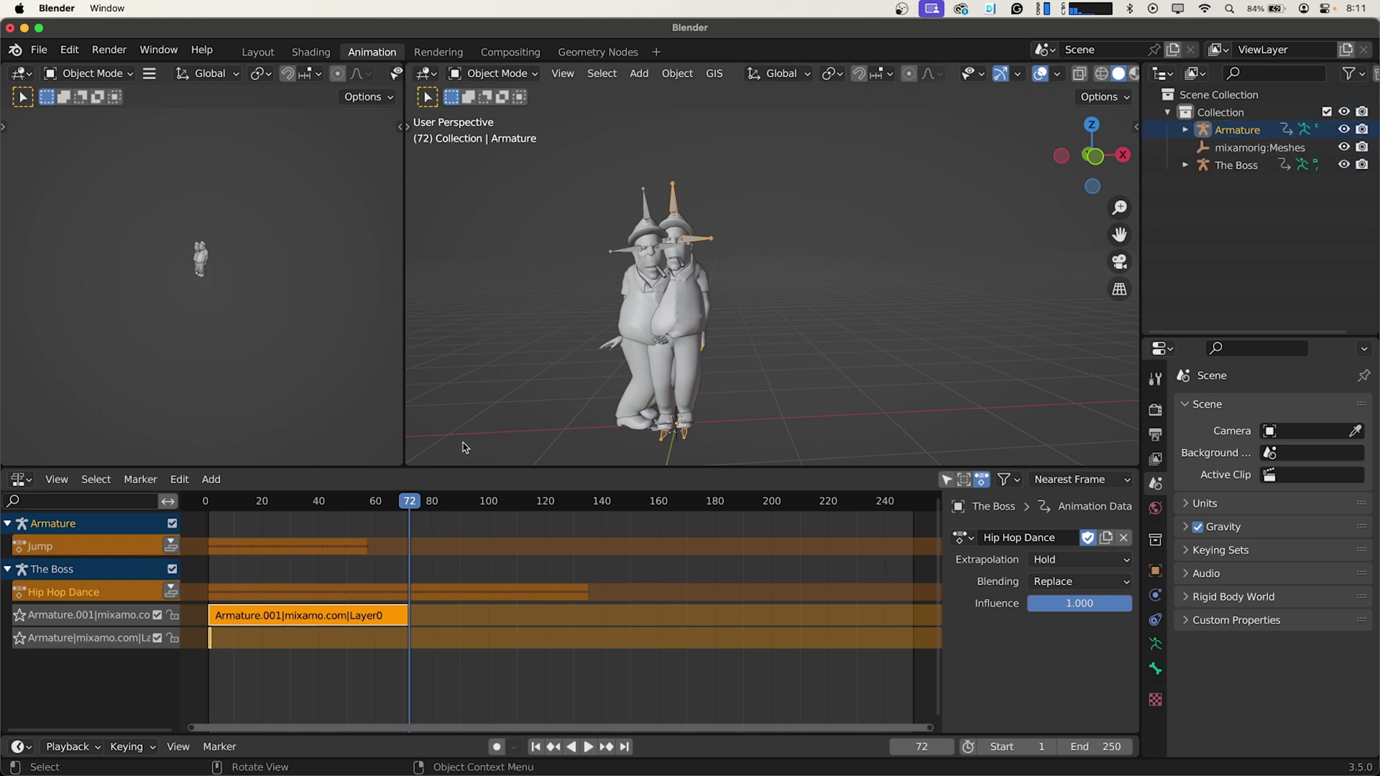
Push The Boss's Hip Hop Dance down to an NLA strip and assign Jump as its action
left_click(108, 570)
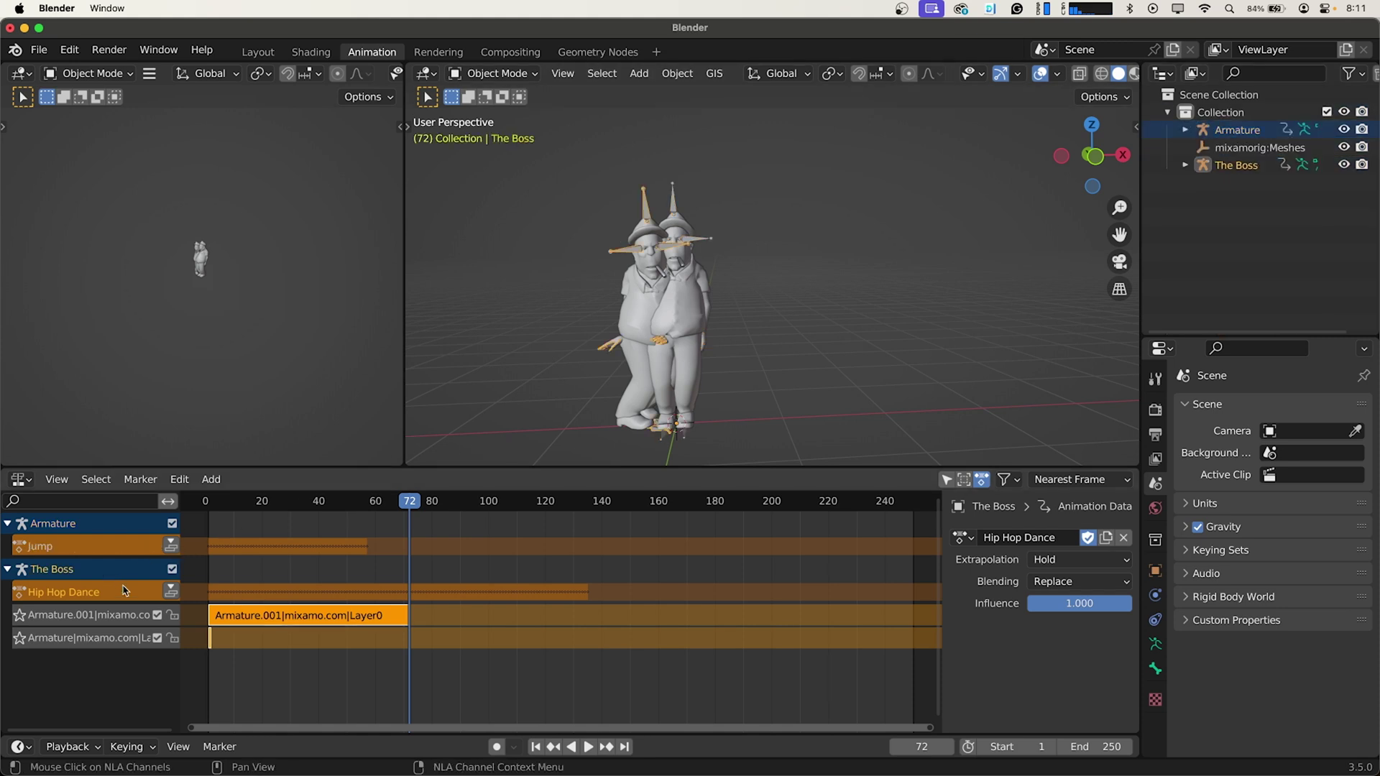
left_click(173, 593)
left_click(108, 599)
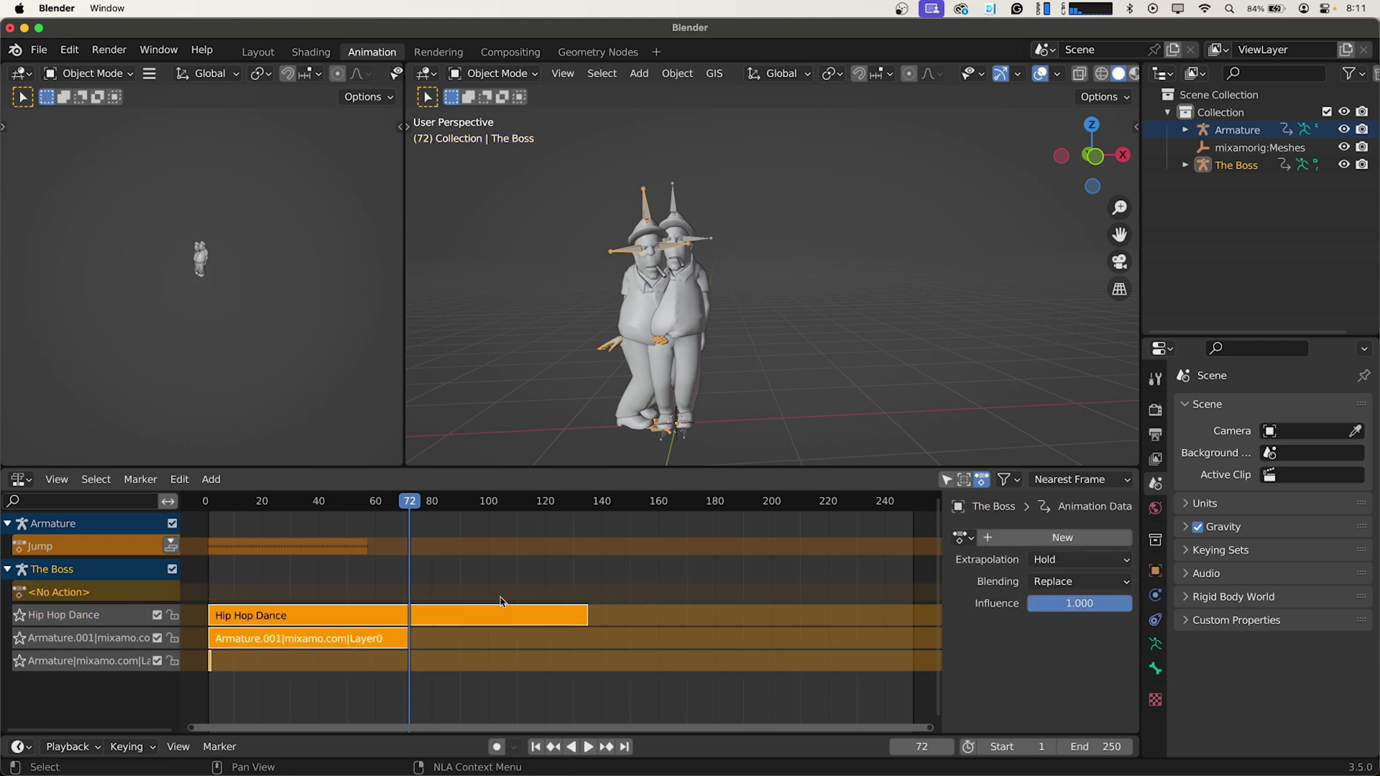
left_click(1029, 541)
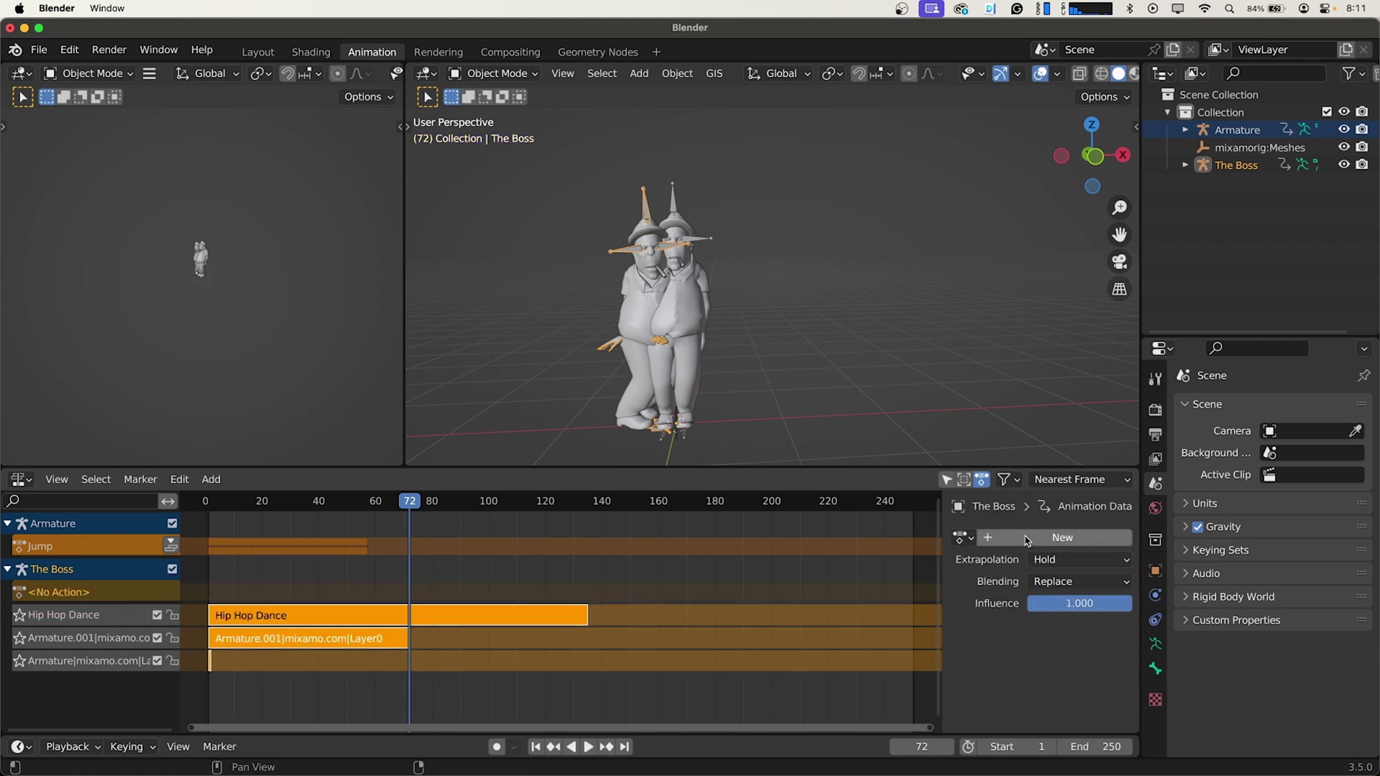
left_click(962, 538)
left_click(994, 665)
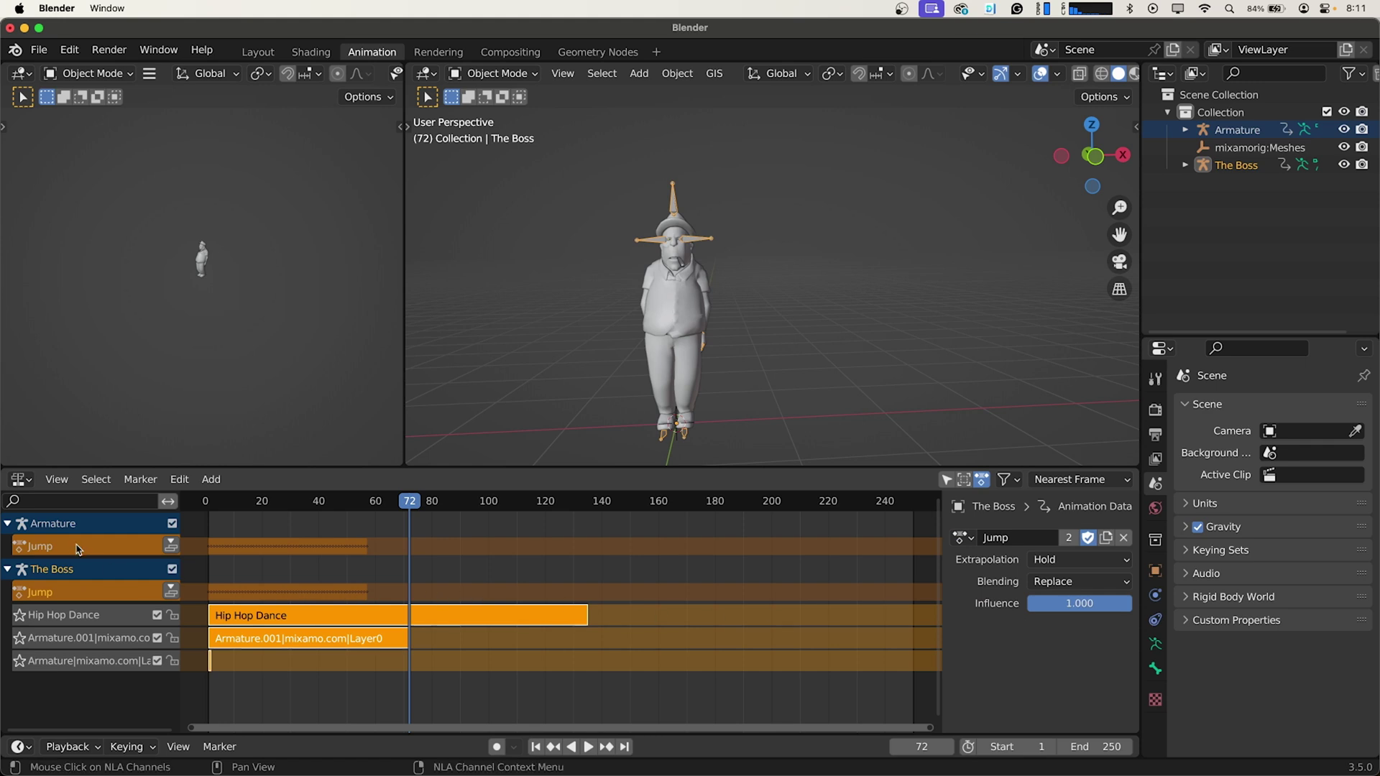
left_click(1240, 135)
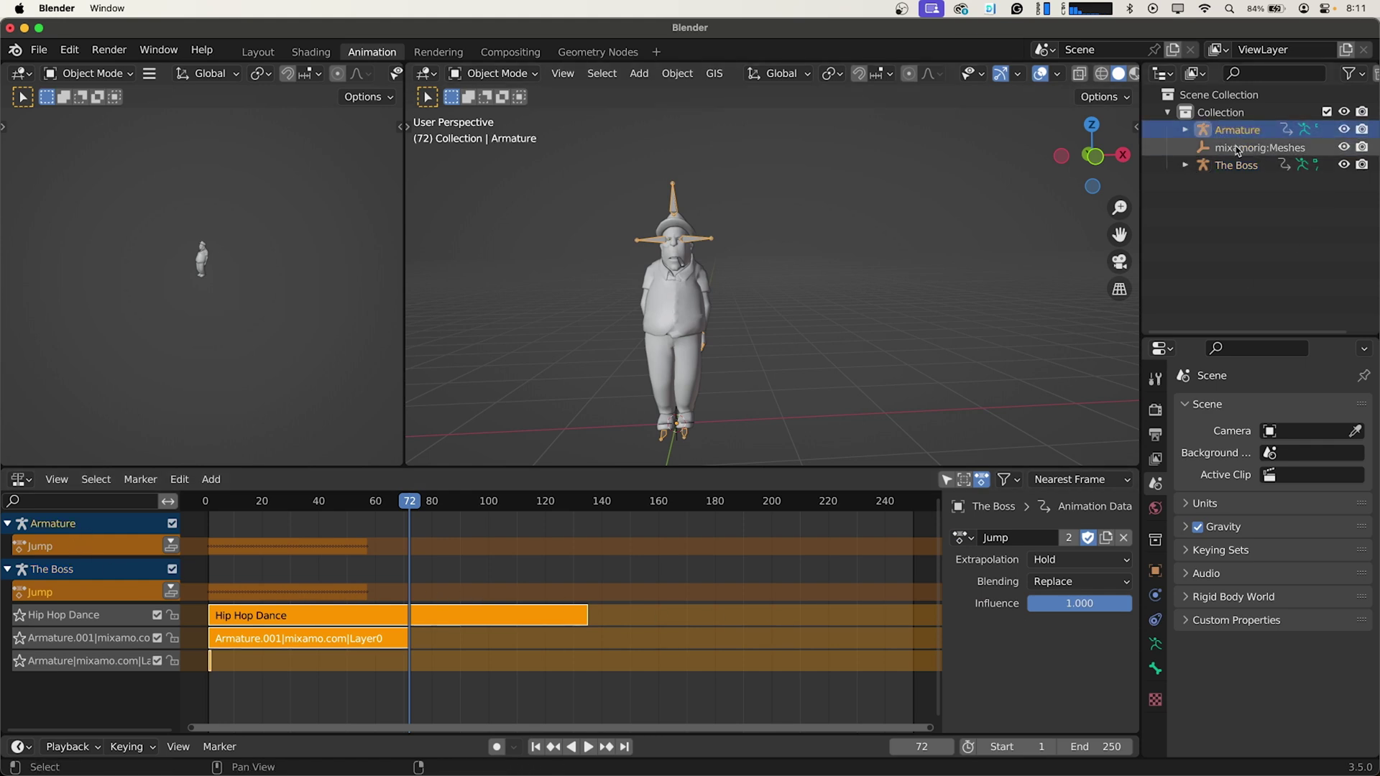
Delete the imported Armature and its leftover meshes, Arms_Geo through Teeth_Up
left_click(1242, 146, "ctrl")
key("x")
left_click(879, 230)
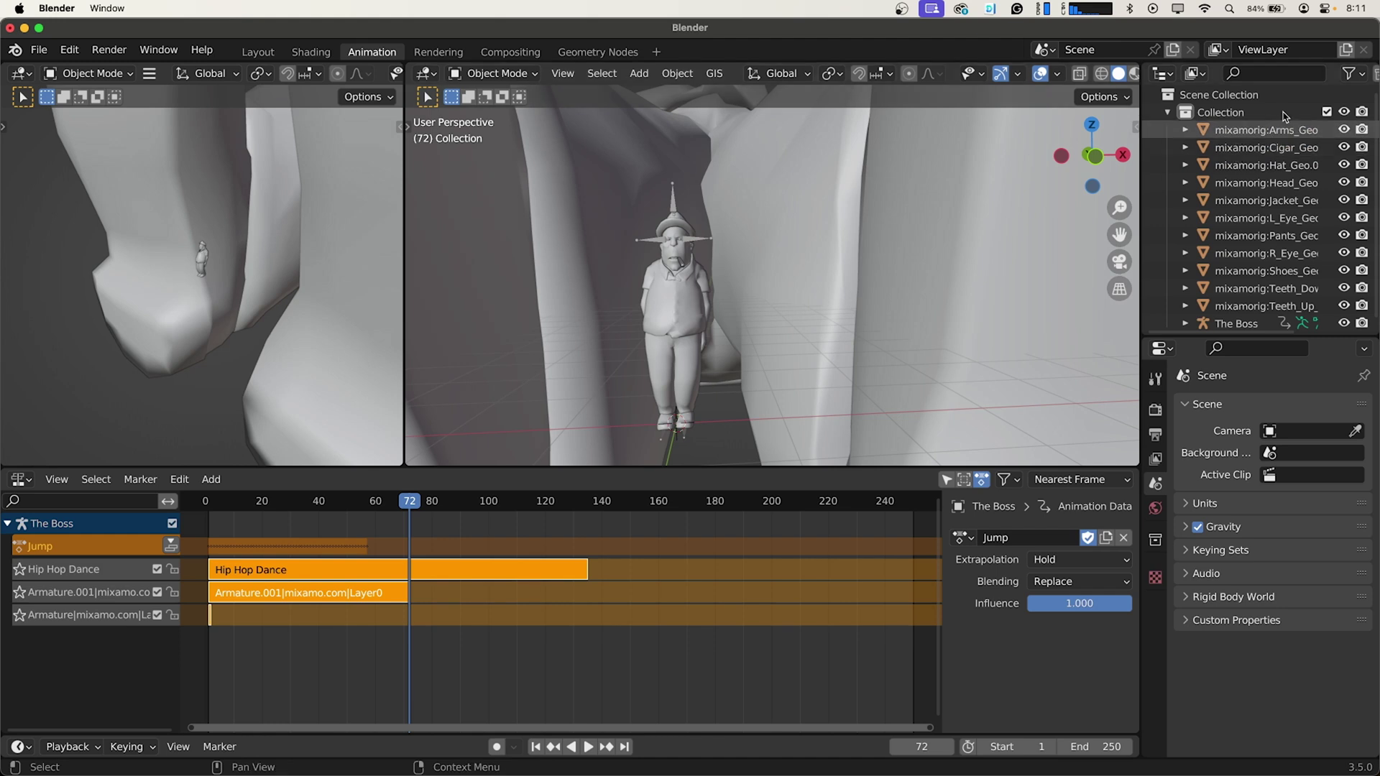
left_click(1265, 128)
left_click(1258, 302, "shift")
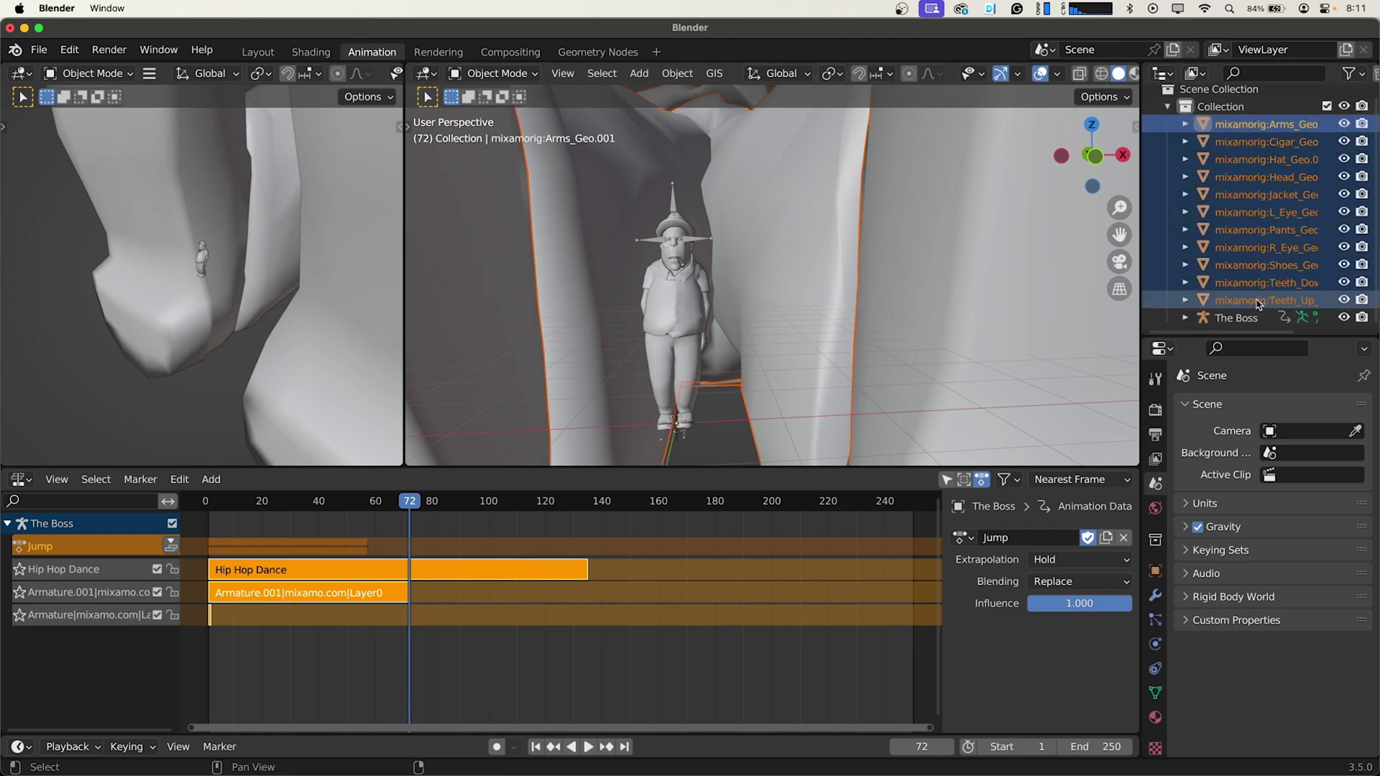
key("x")
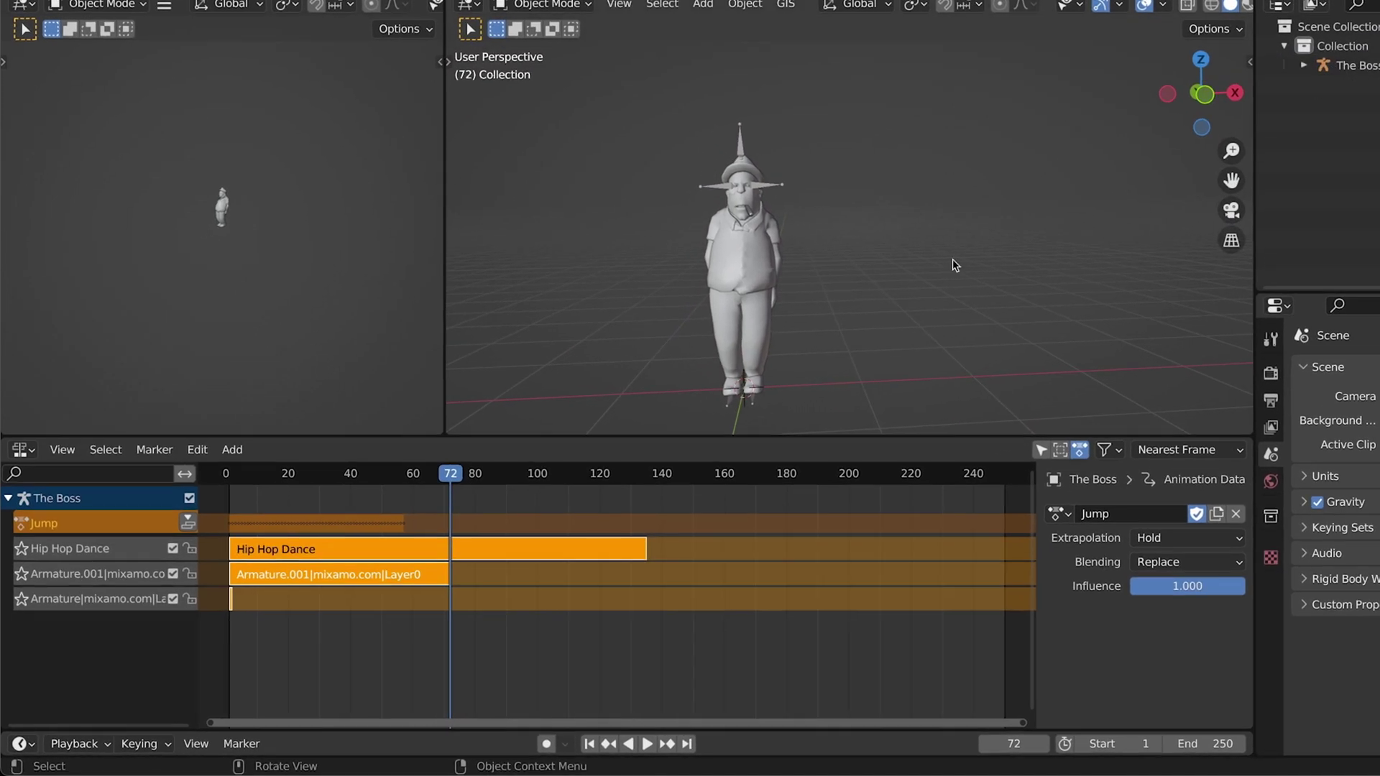
Line up Layer0, Hip Hop Dance at frame 72, and pushed-down Jump end to end on one track
left_click(356, 616)
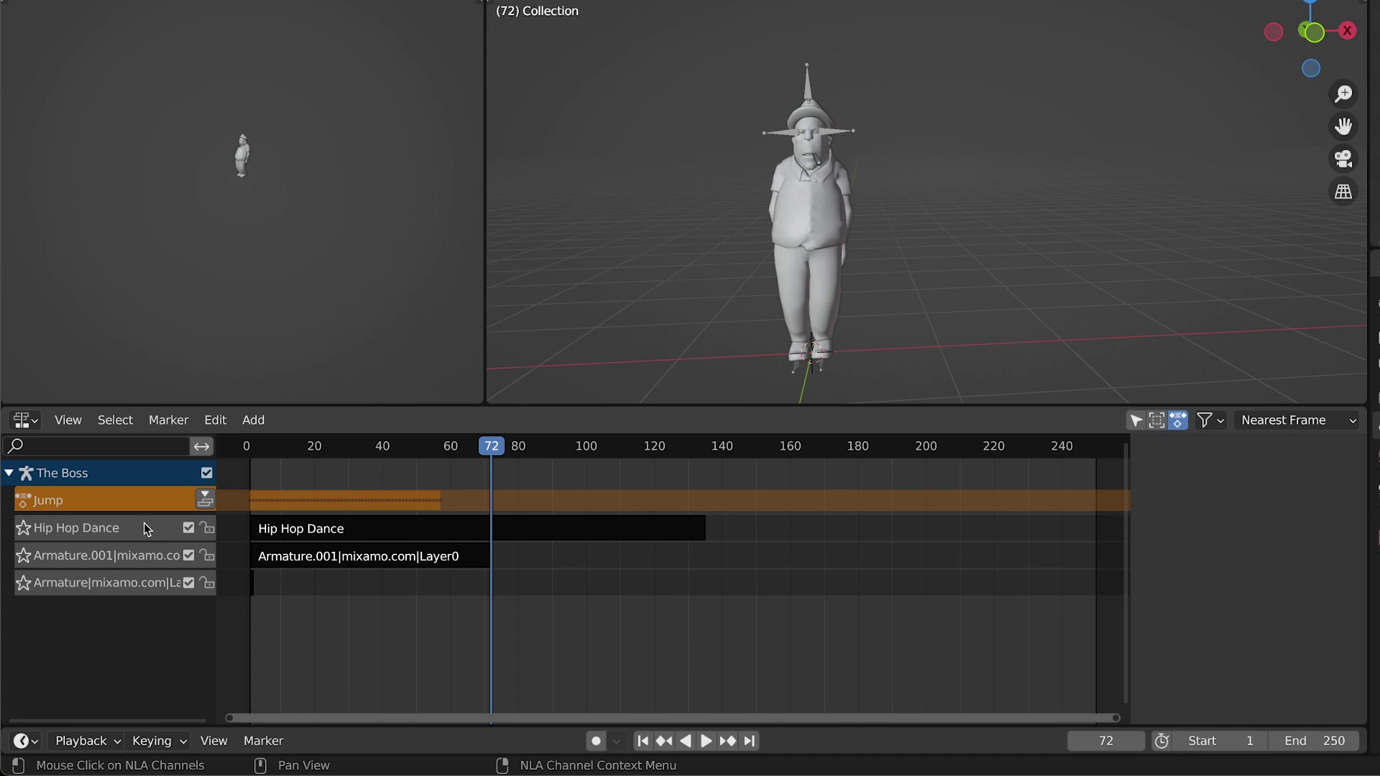
left_click(84, 475)
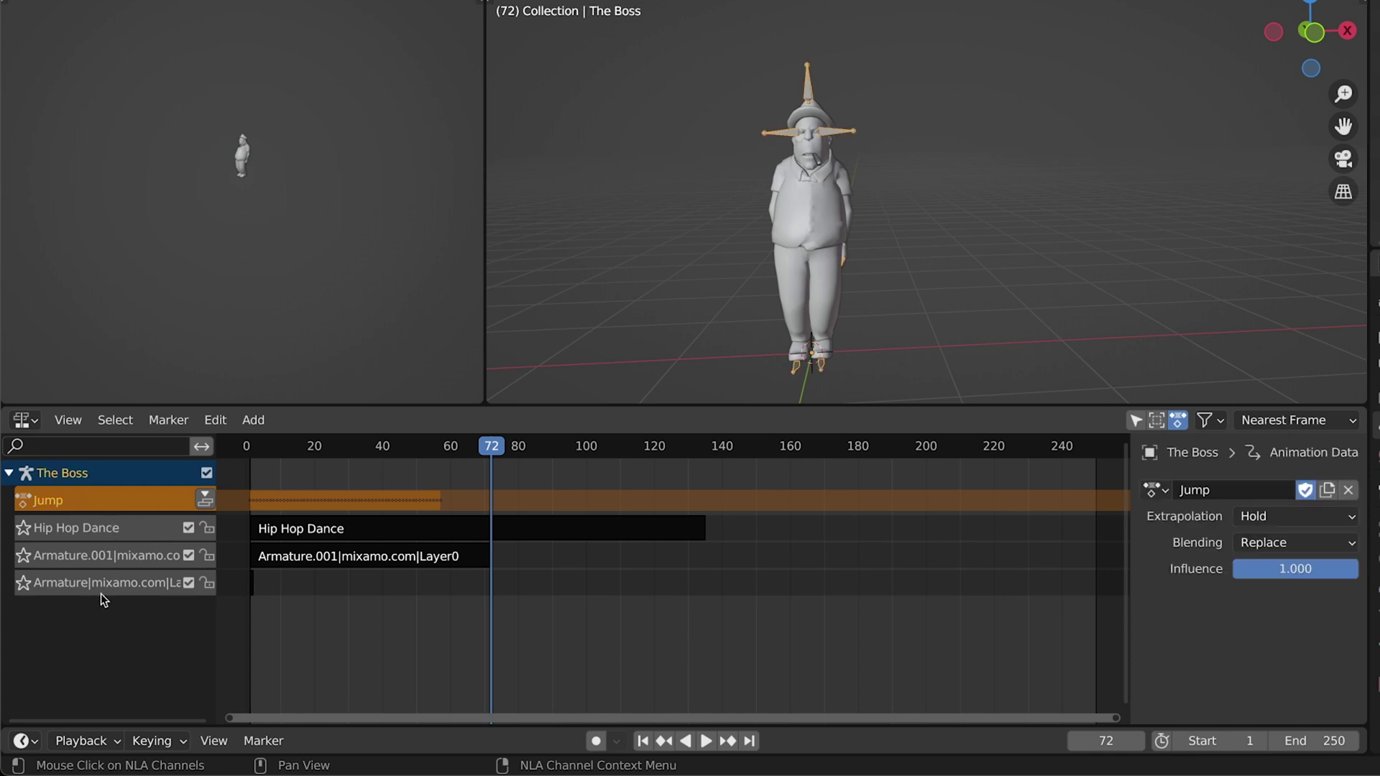
left_click(440, 633)
left_click_drag(298, 561, 303, 595)
left_click_drag(303, 532, 545, 594)
left_click(936, 530)
left_click(195, 497)
left_click(196, 497)
left_click_drag(343, 529, 757, 554)
scroll(644, 553, "left", 5)
Expand The Boss's NLA tracks in the Outliner and widen it to show full names
left_click(1281, 77)
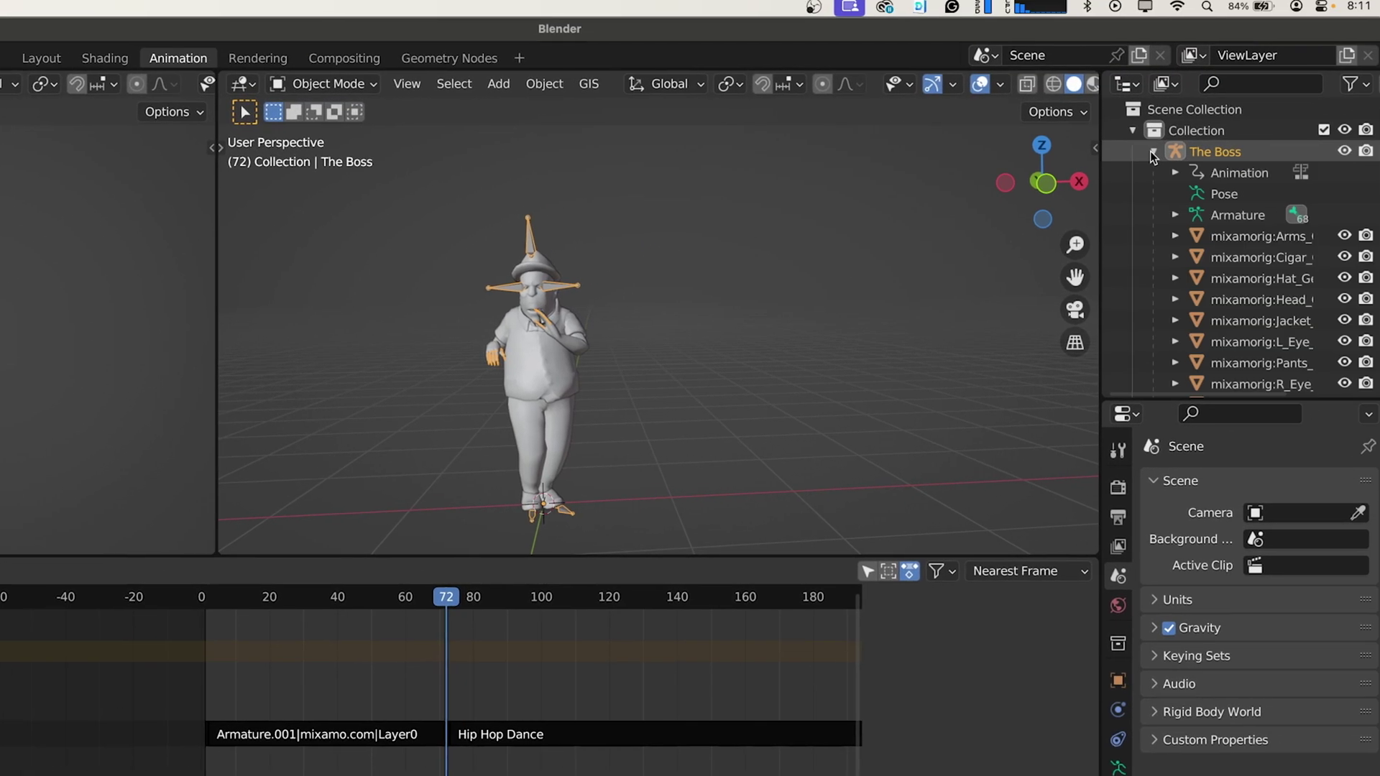
left_click(1305, 99)
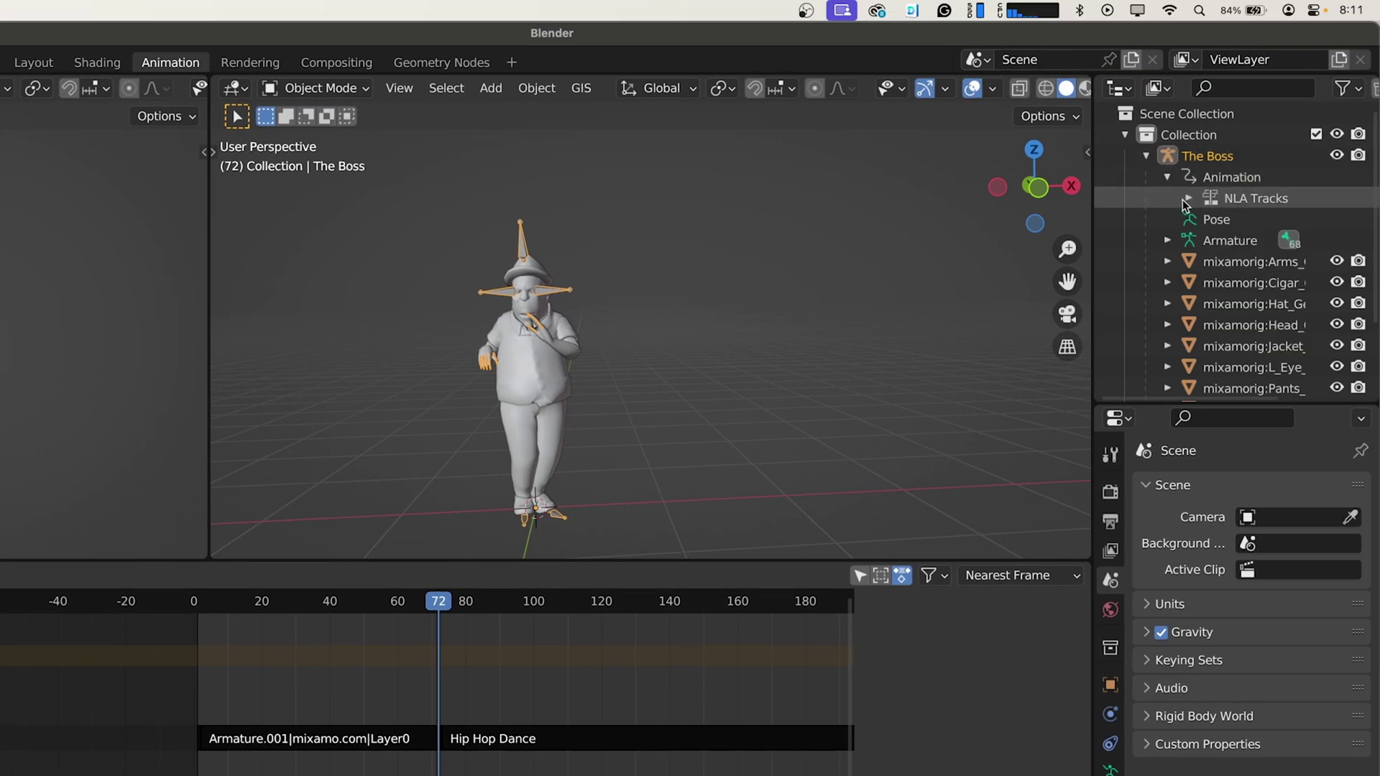
left_click(1188, 198)
left_click(1210, 222)
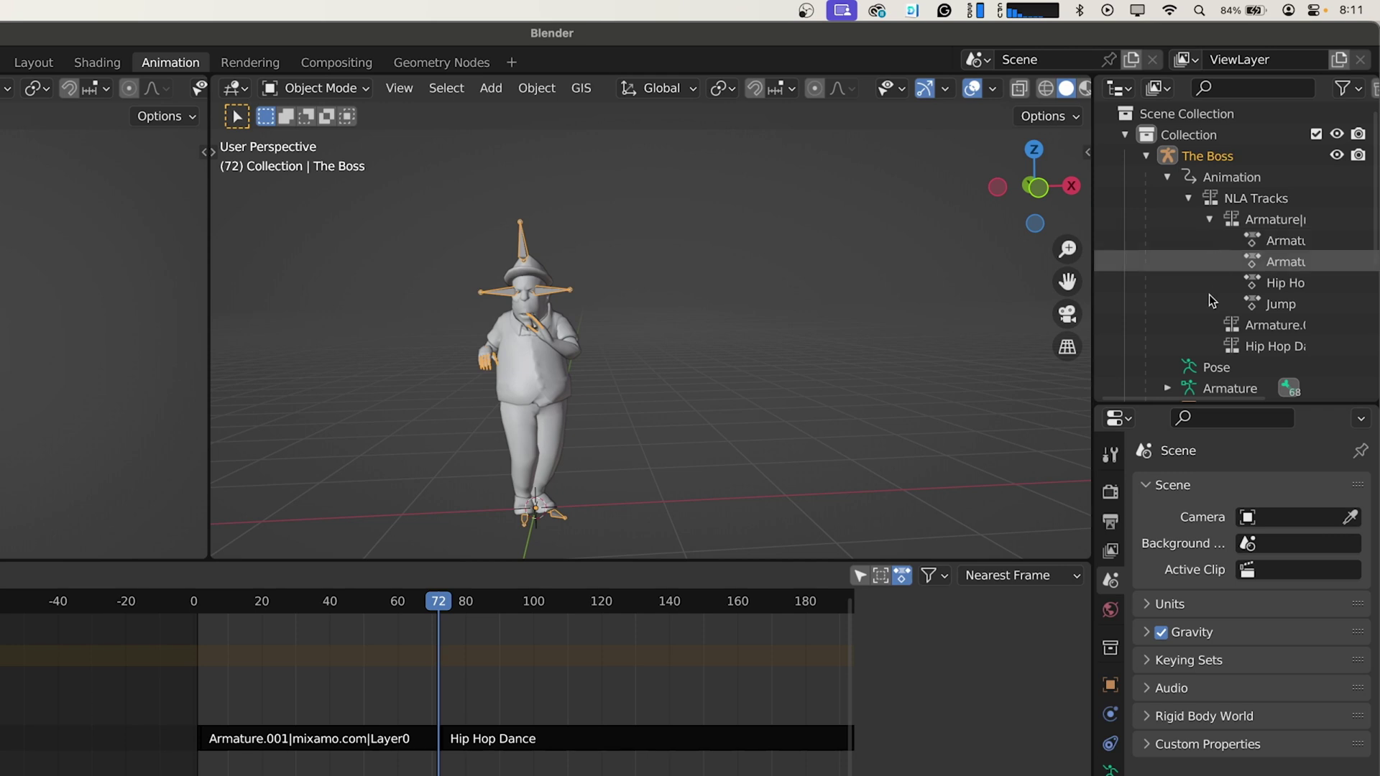
left_click_drag(1092, 303, 885, 303)
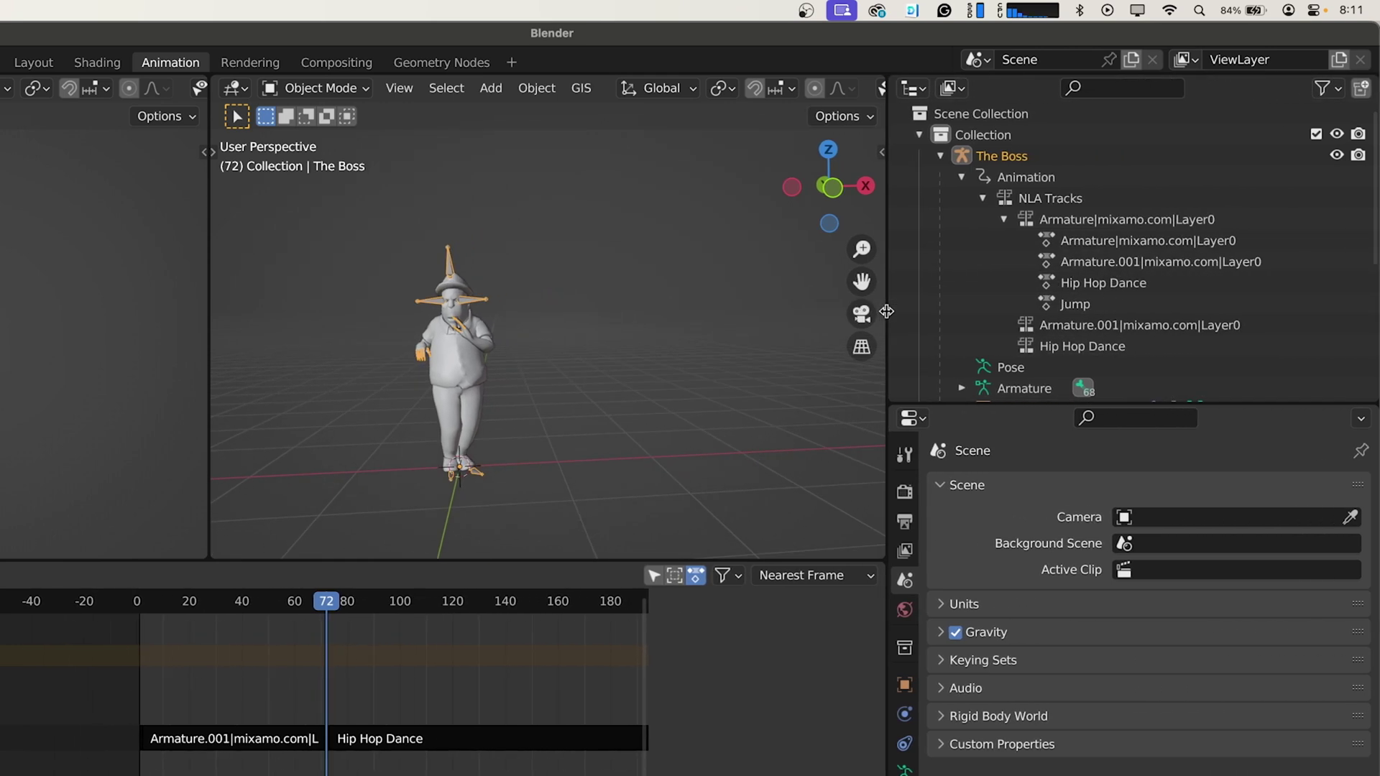
Rename the two mixamo Layer0 actions to 'T Pose' and 'Rumba Dance'
left_click(1106, 241)
double_click(1106, 241)
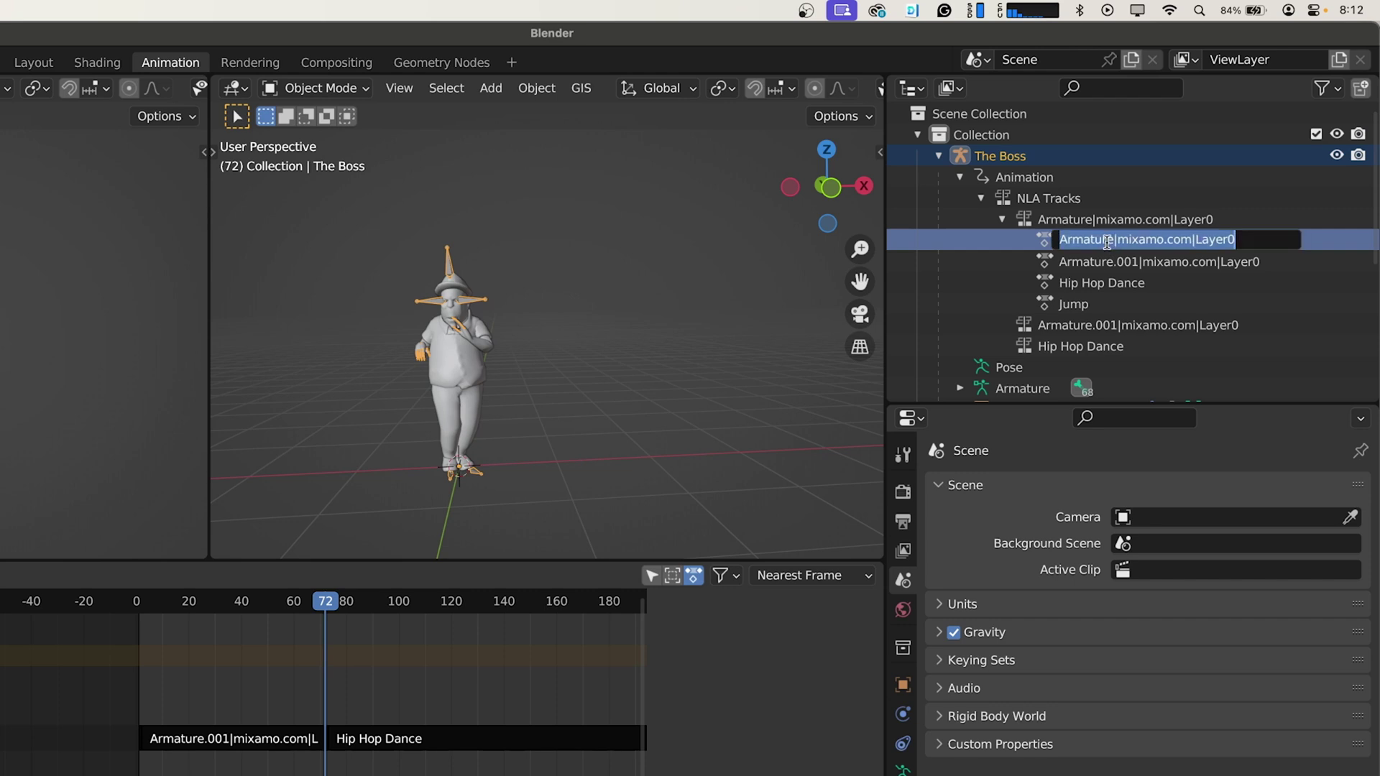
type("T Pose")
key("Return")
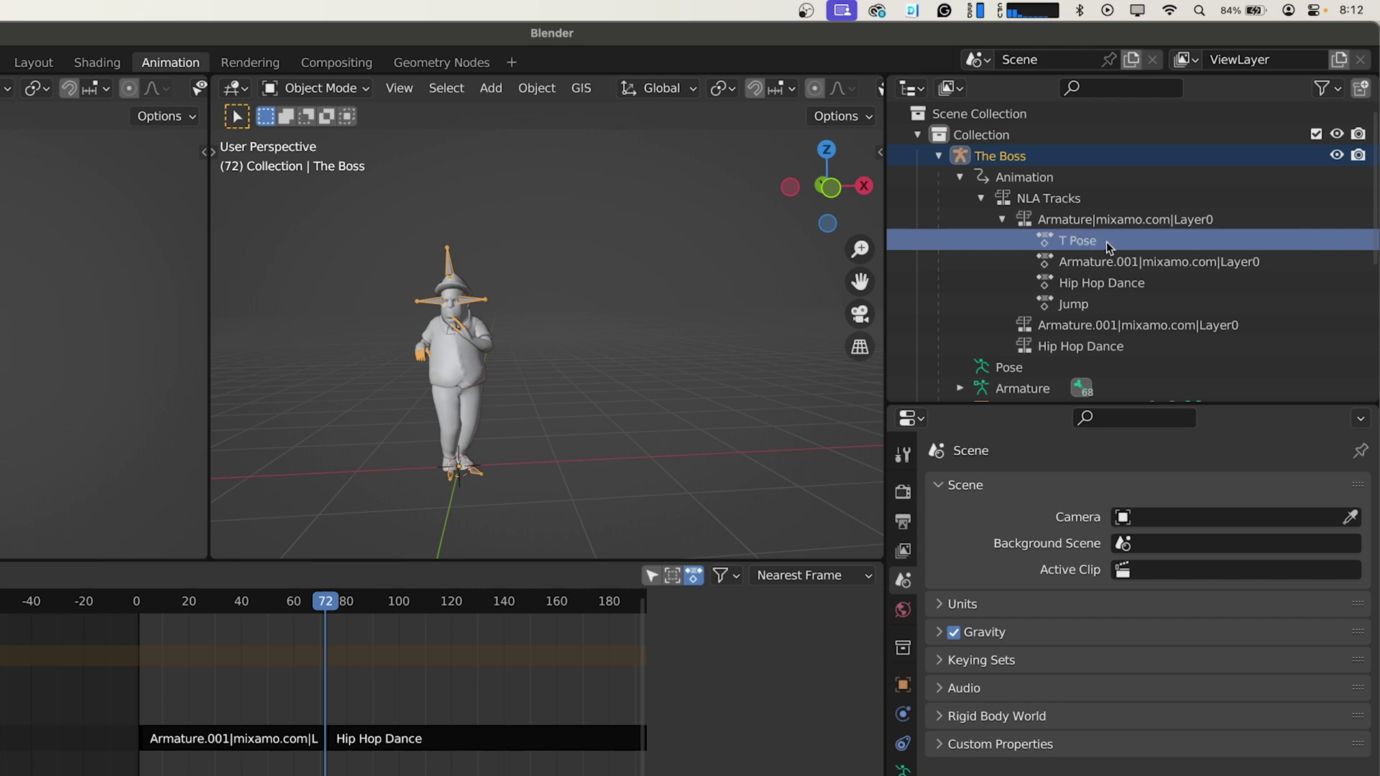
left_click(1106, 257)
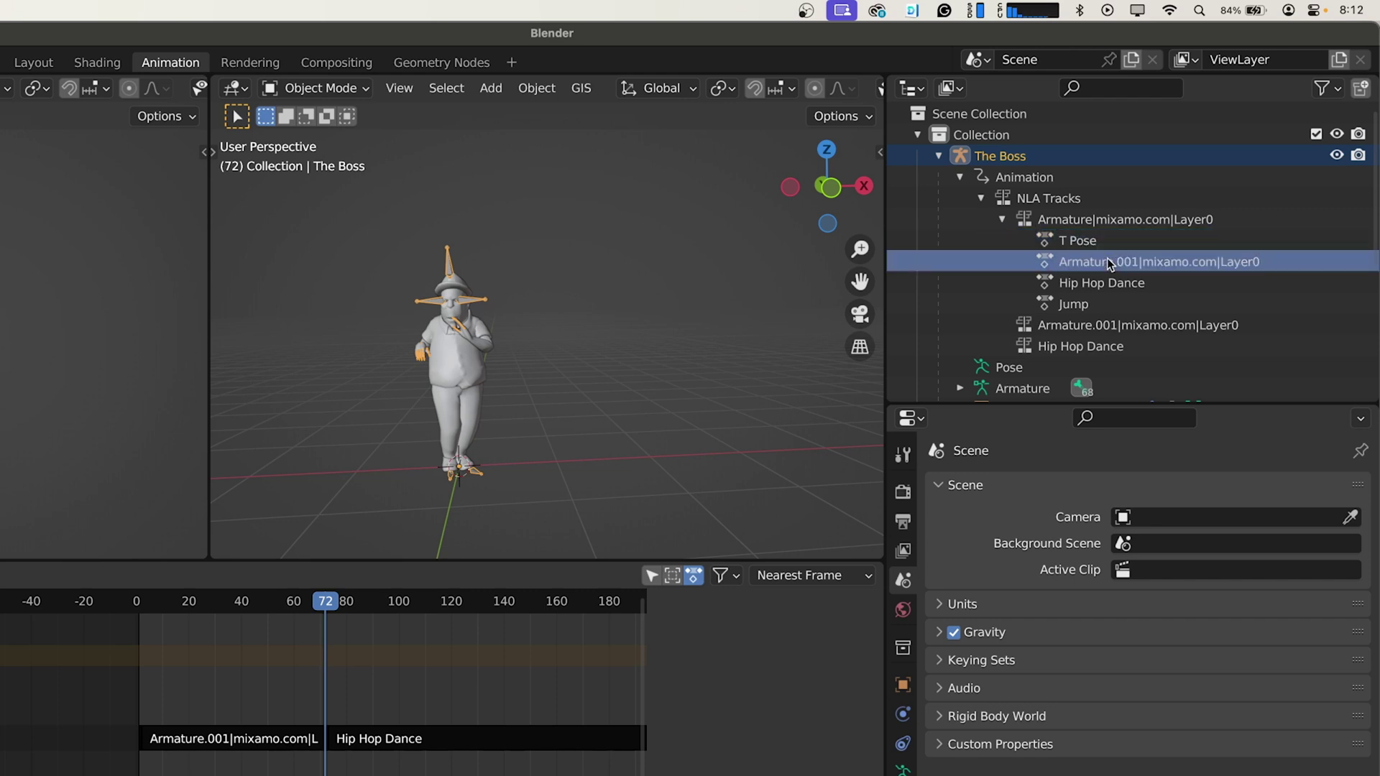
double_click(1107, 261)
type("R")
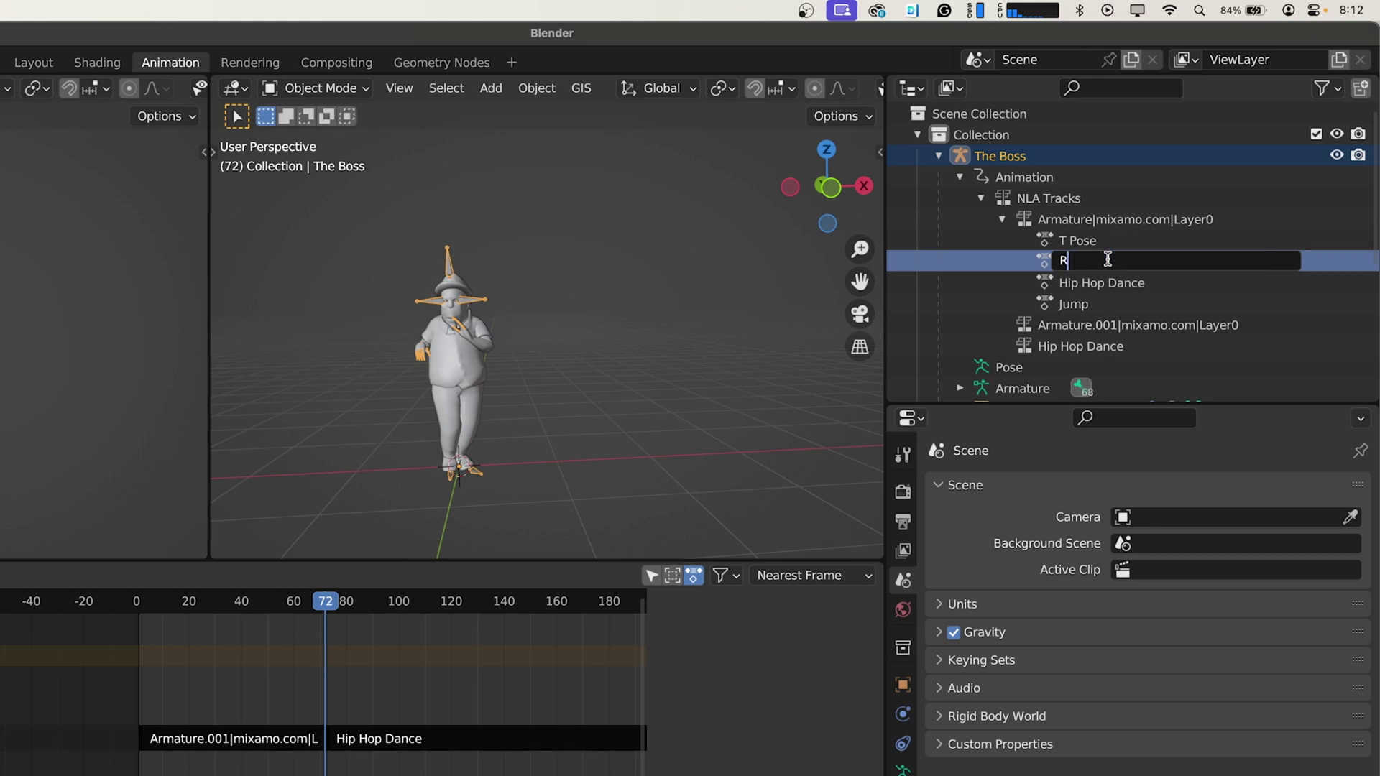
type("uumba Dance")
key("Return")
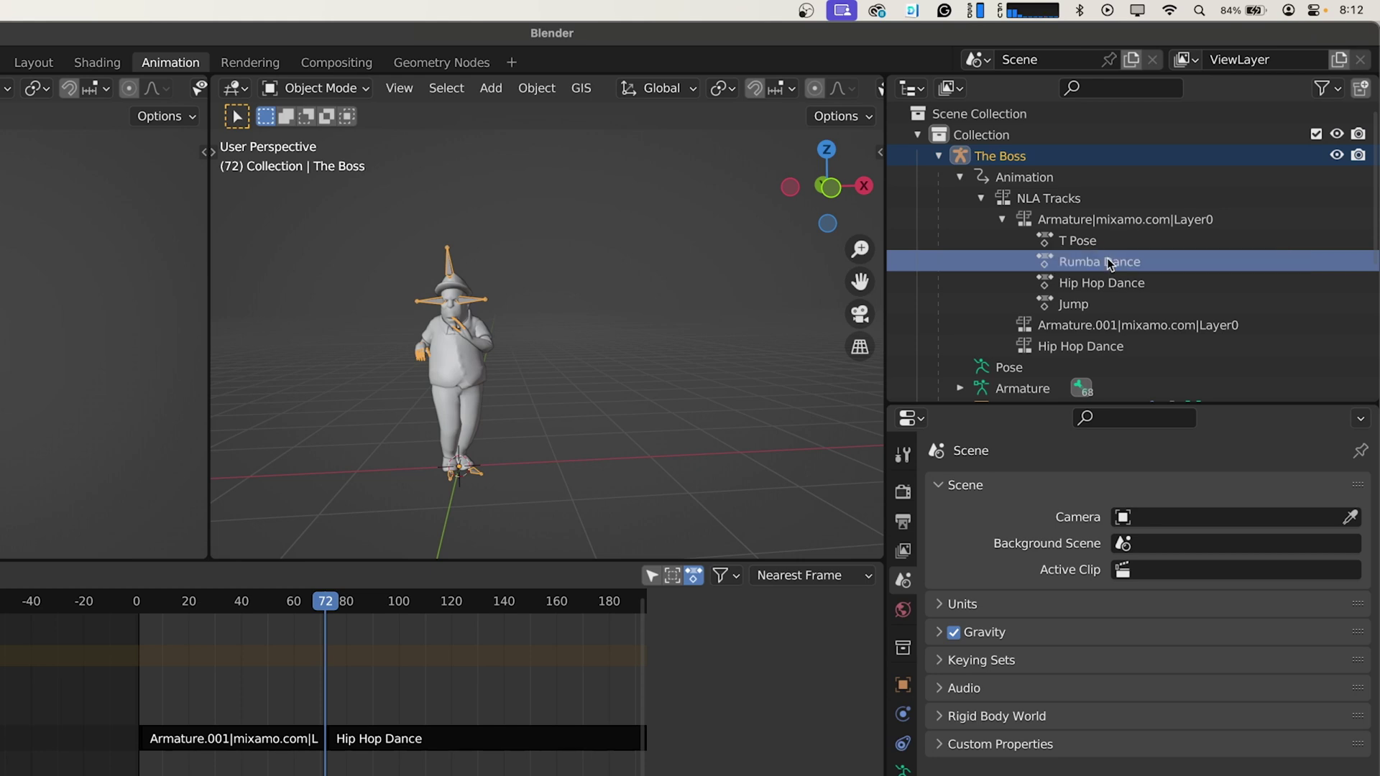
left_click(1004, 219)
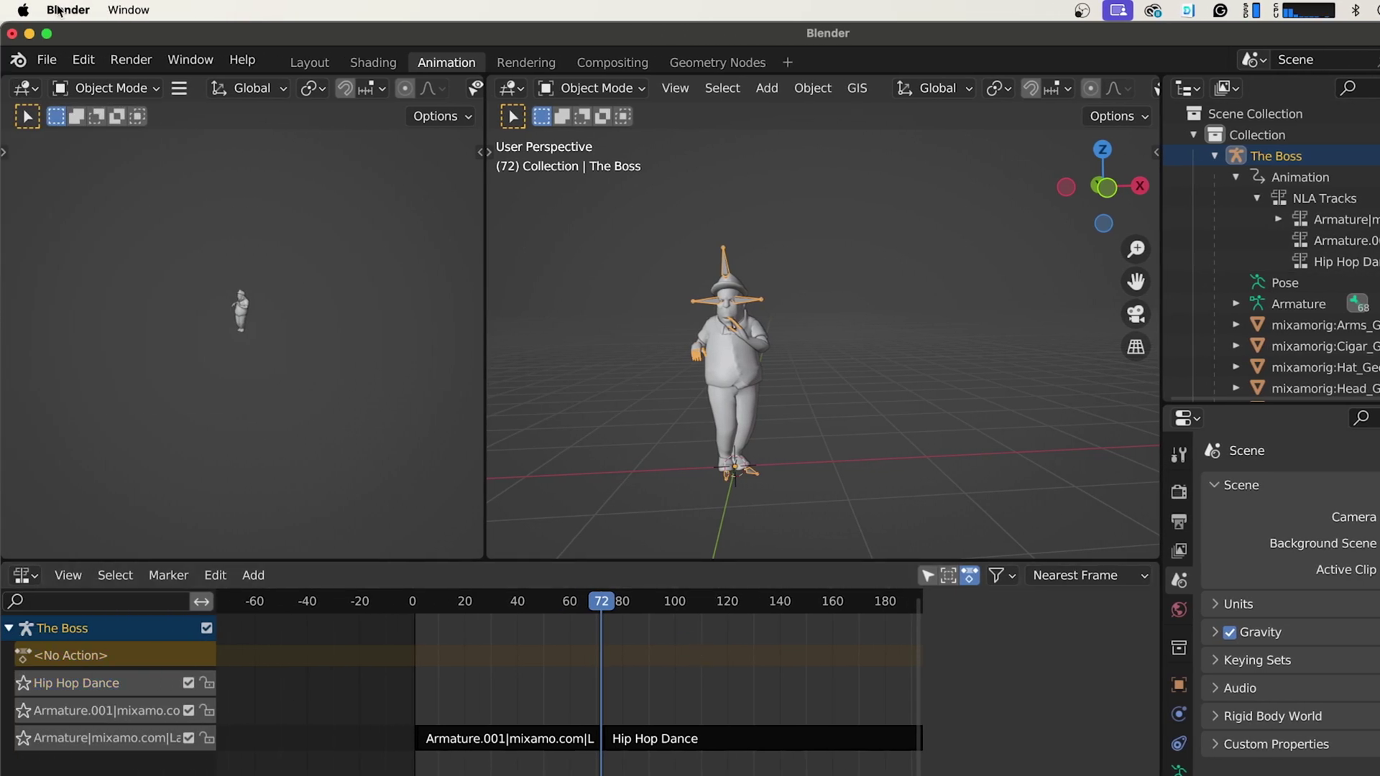
Export the scene as glTF 2.0 to the Desktop as The Boss.glb, including animation
left_click(46, 59)
mouse_move(100, 368)
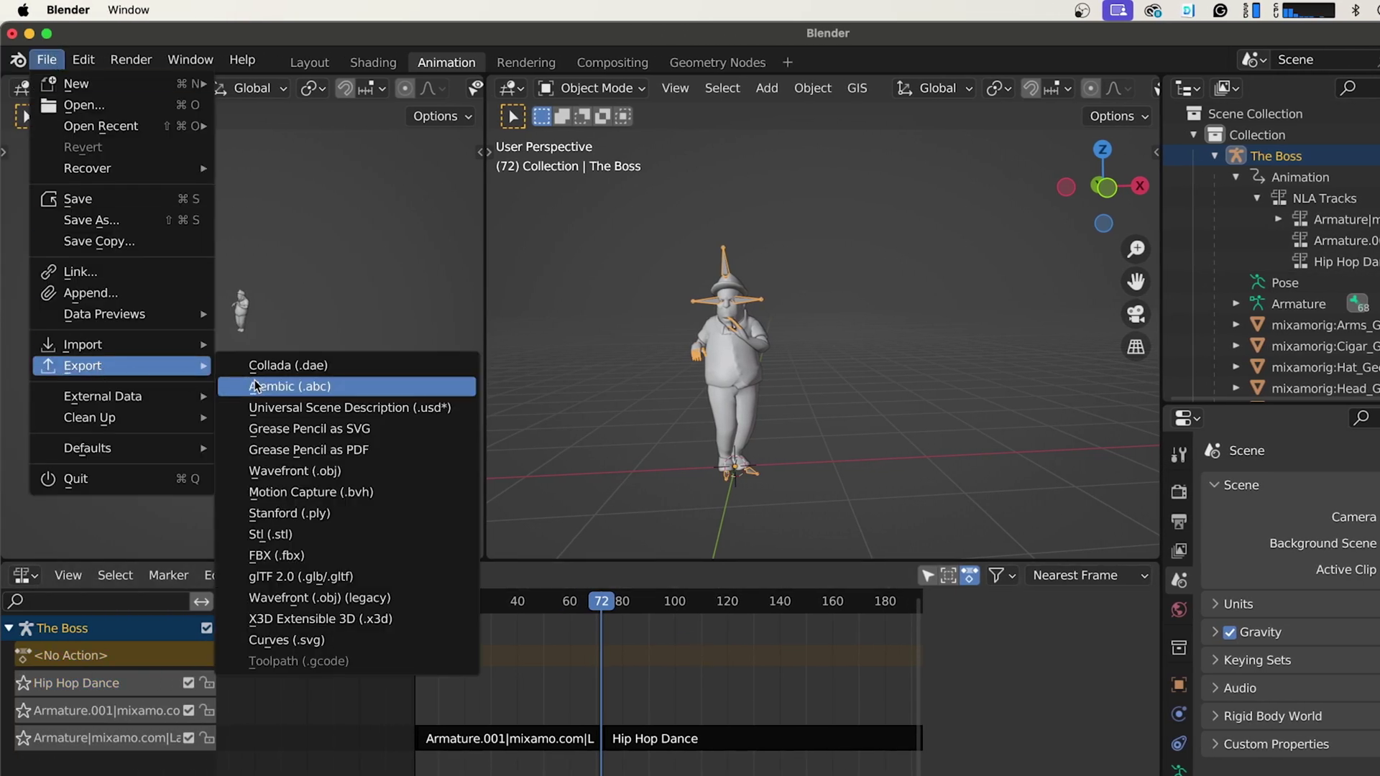
left_click(316, 578)
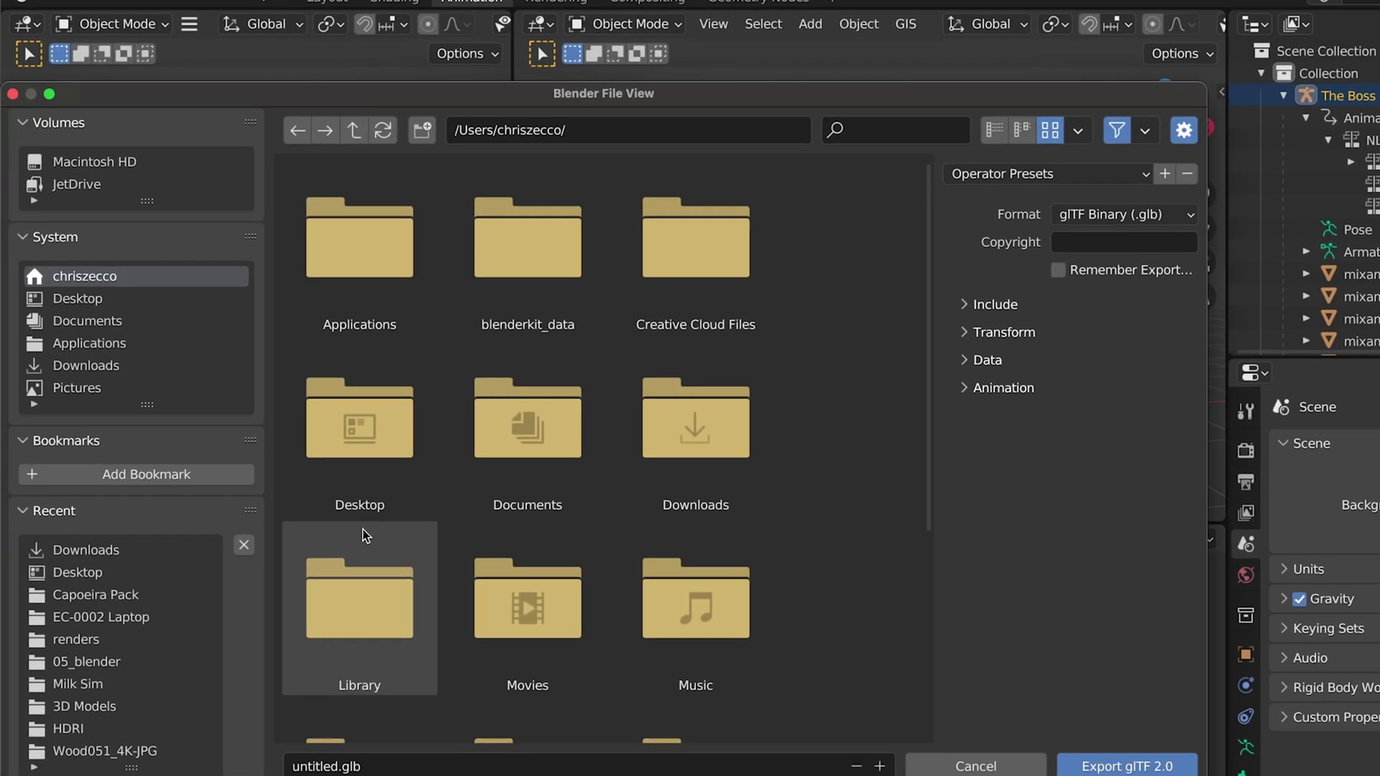
left_click(126, 300)
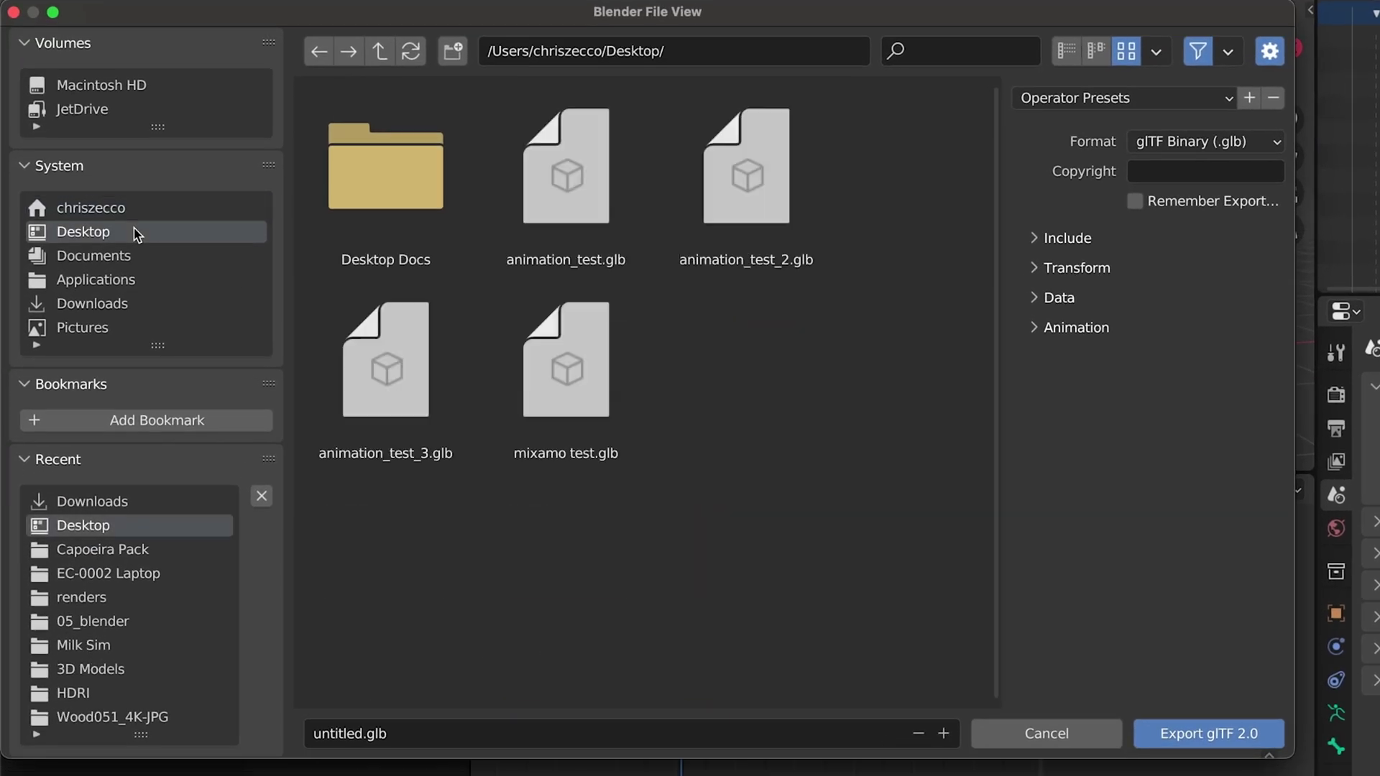
left_click(344, 732)
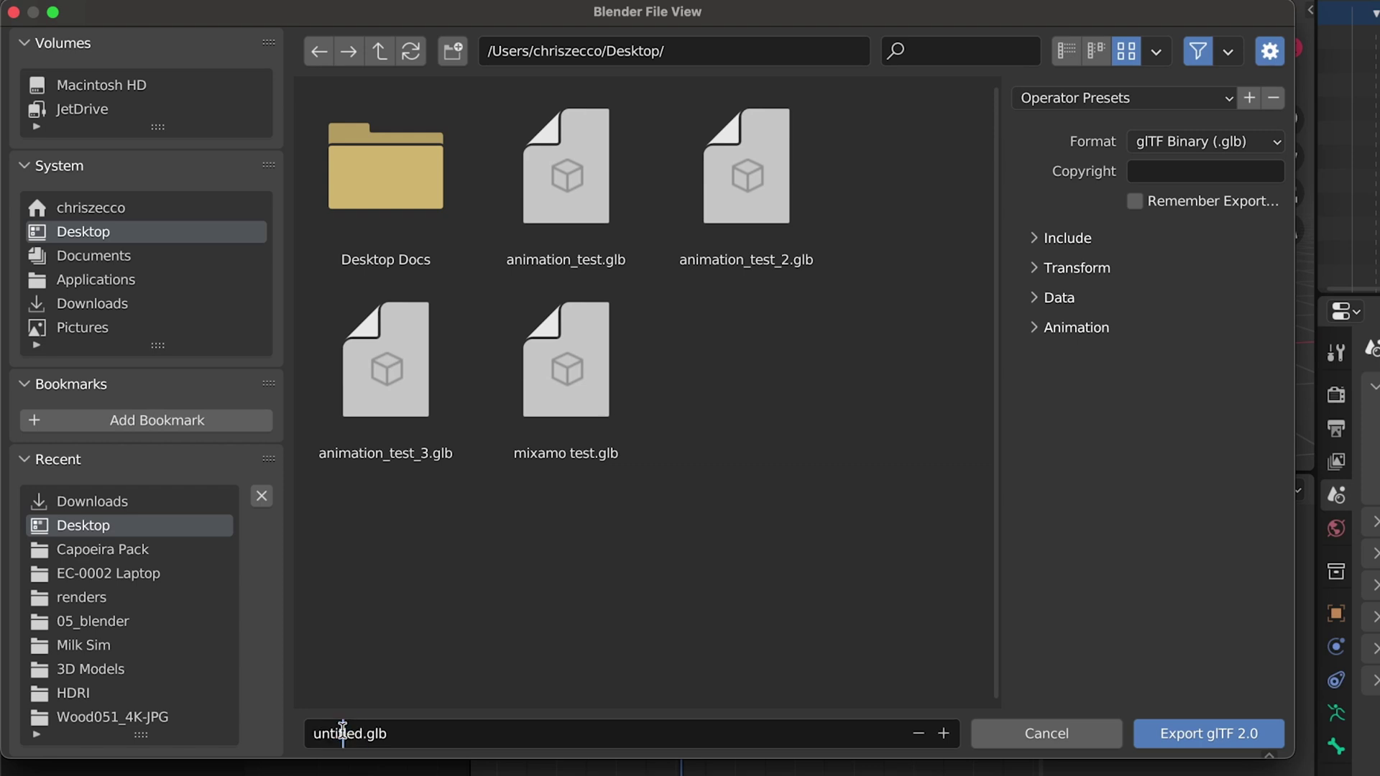
double_click(343, 730)
type("The3")
type("oss")
left_click(1269, 483)
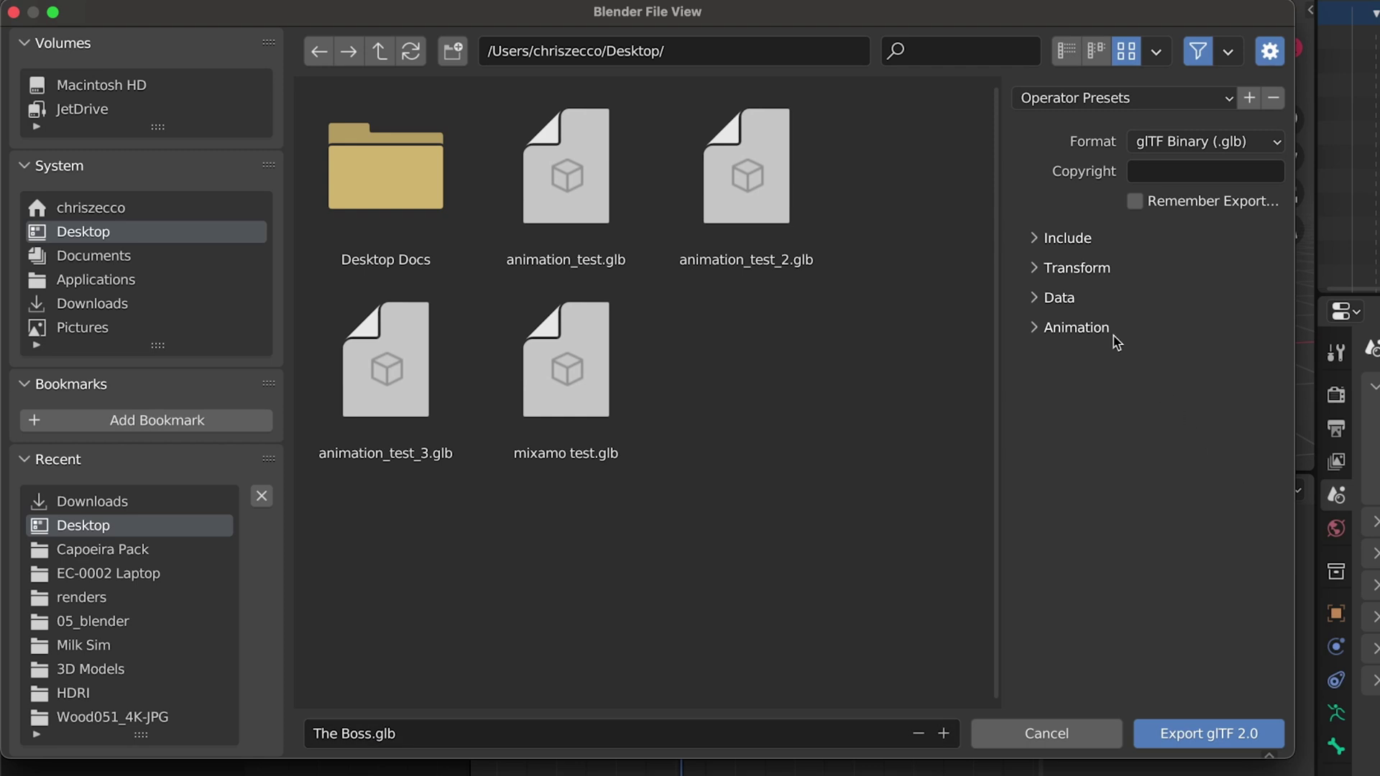
left_click(1034, 329)
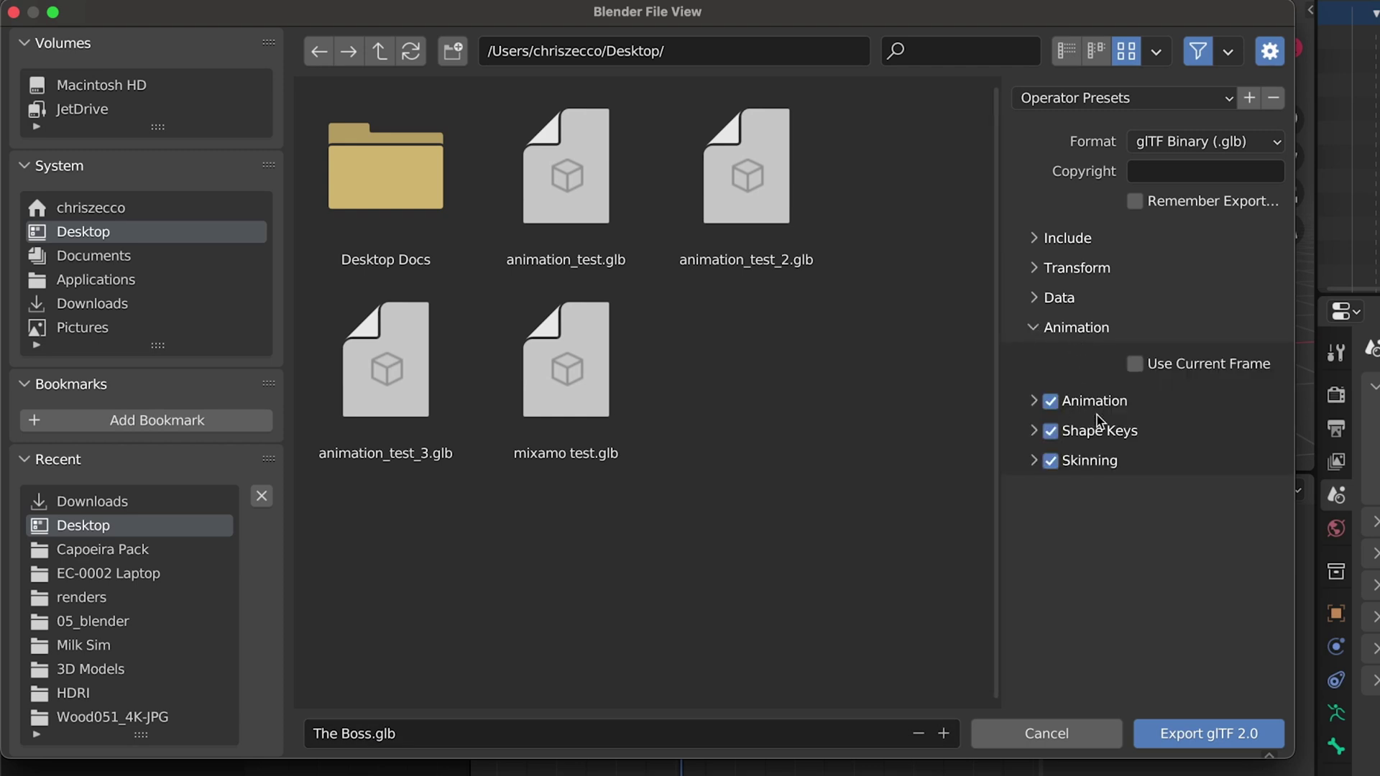
left_click(1195, 736)
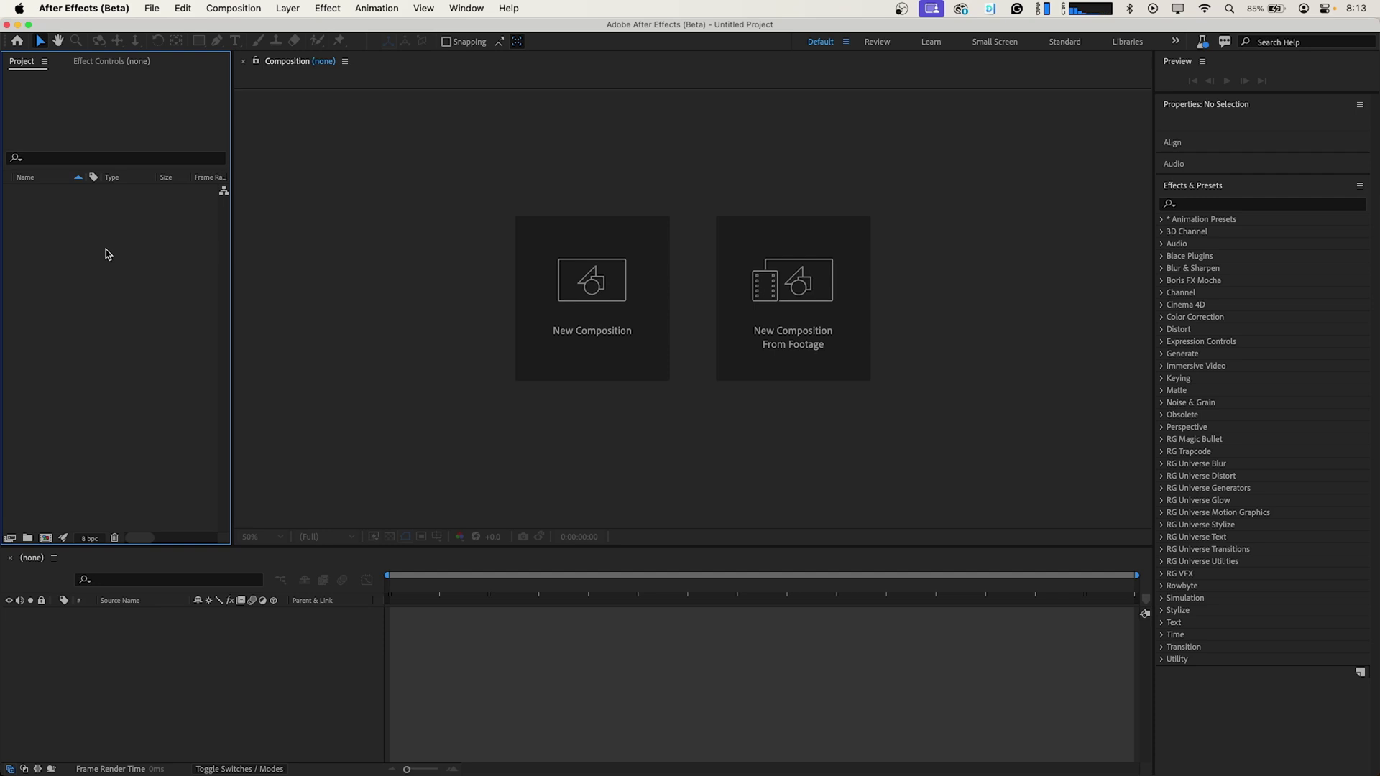
Hide the other running applications and bring After Effects forward
left_click(80, 8)
left_click(181, 113)
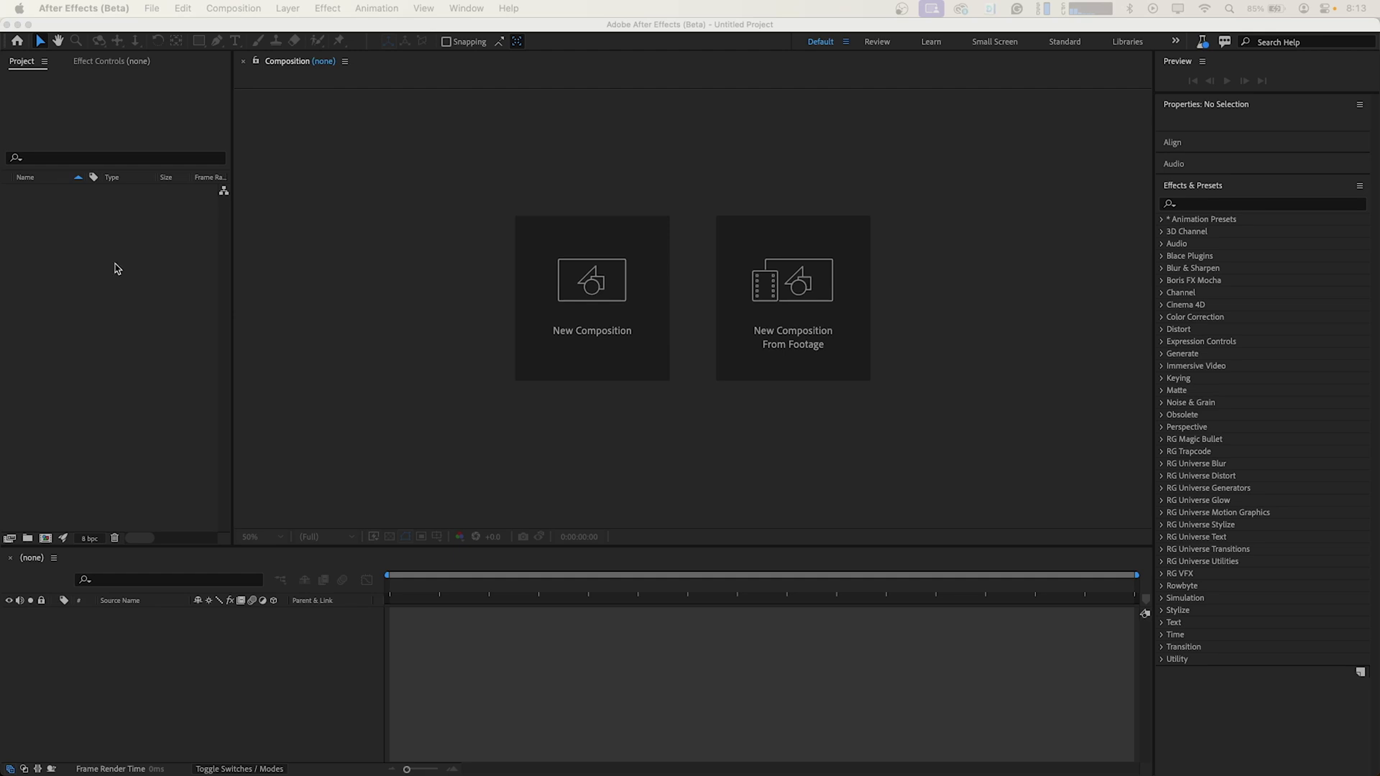
left_click(88, 295)
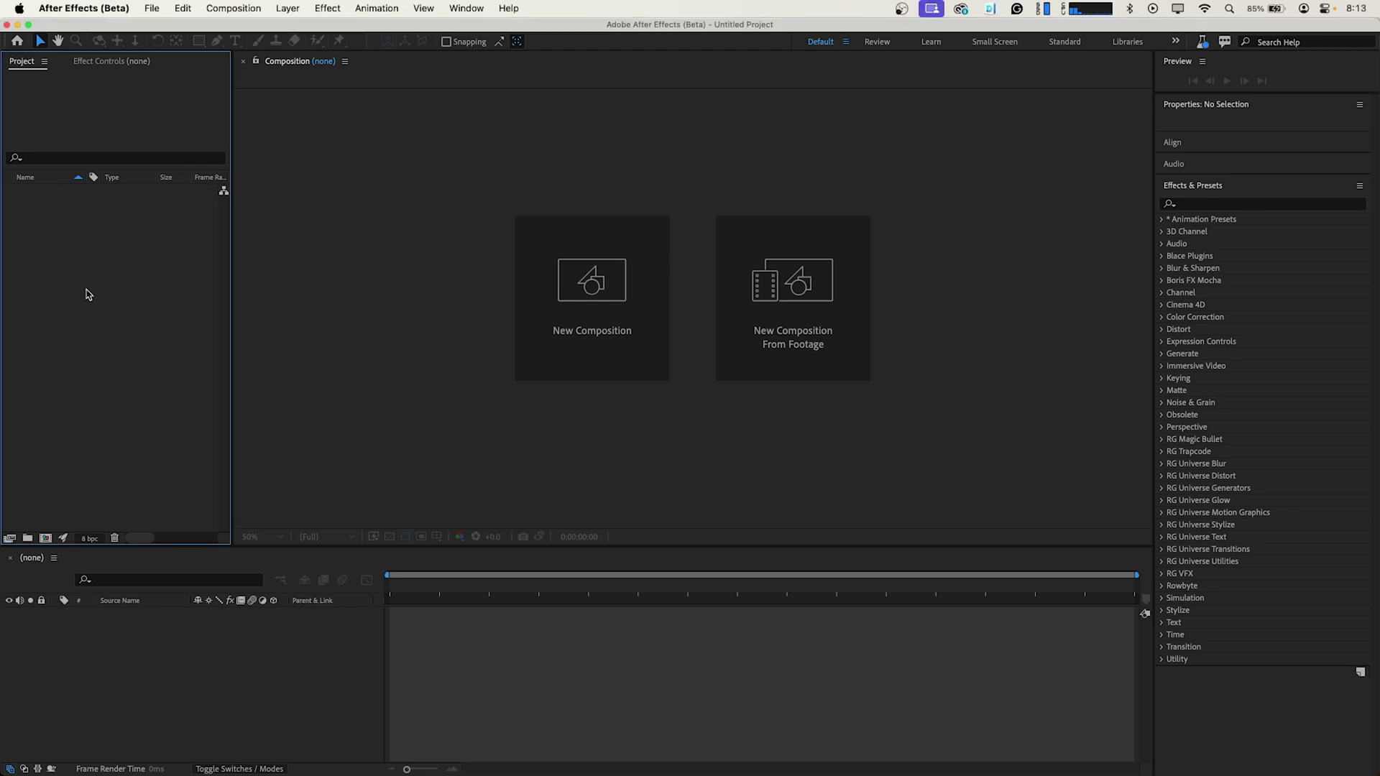
Import The Boss.glb from the Desktop into the After Effects project
left_click(151, 8)
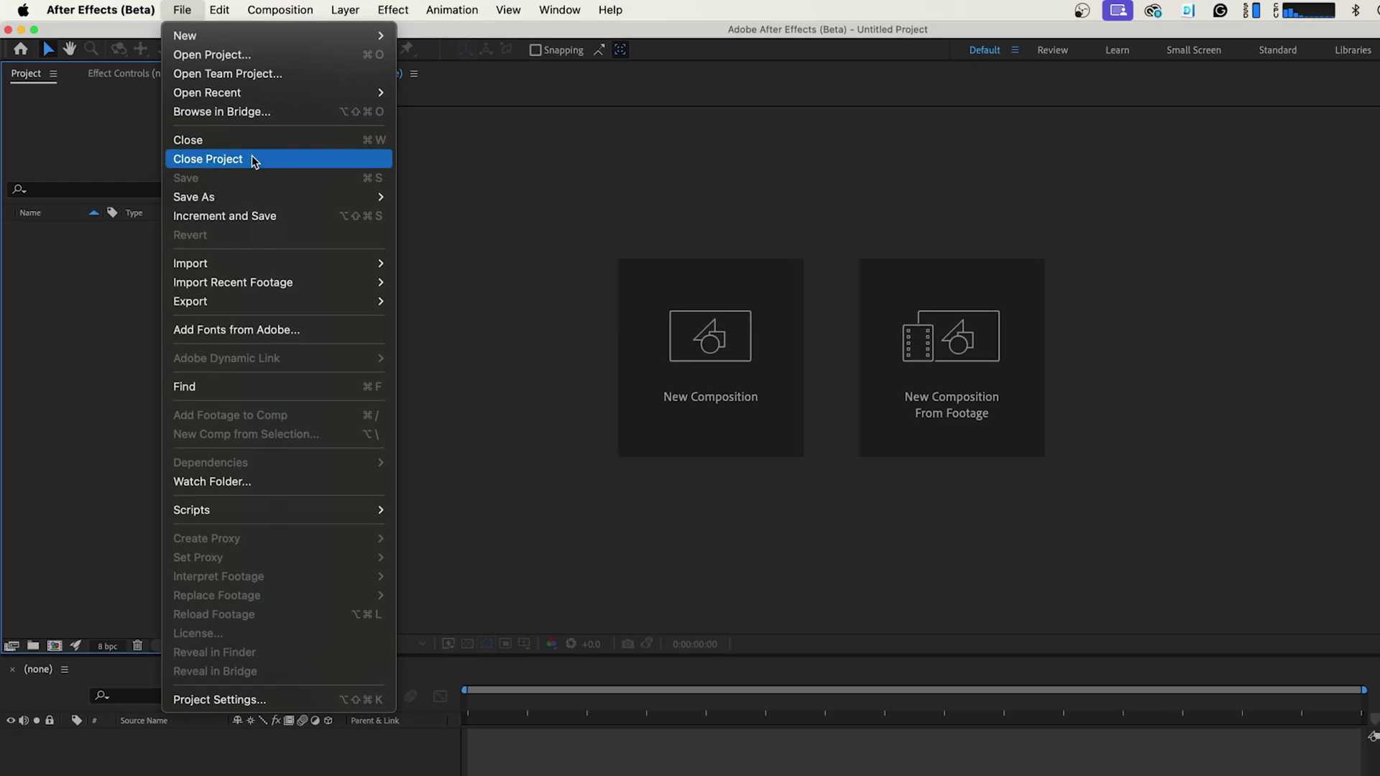
mouse_move(376, 264)
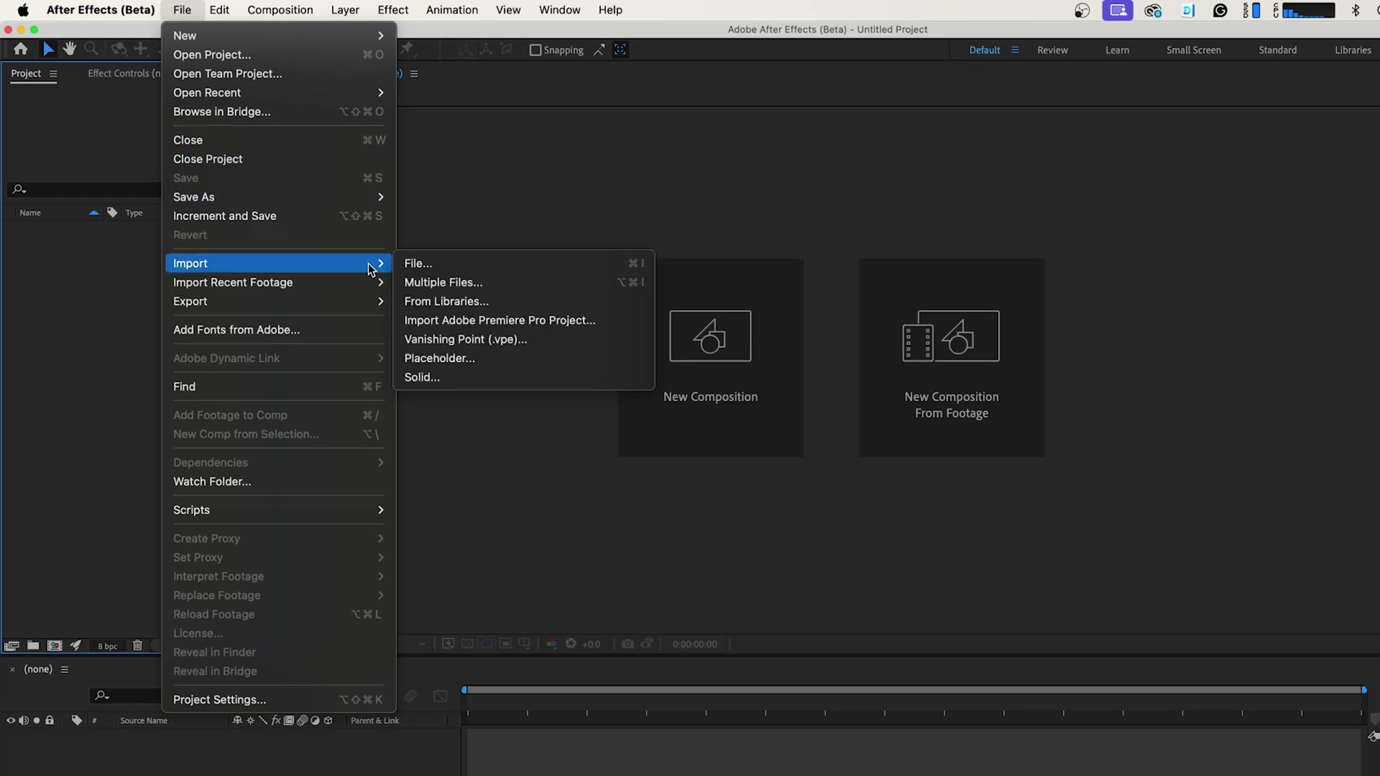
left_click(420, 263)
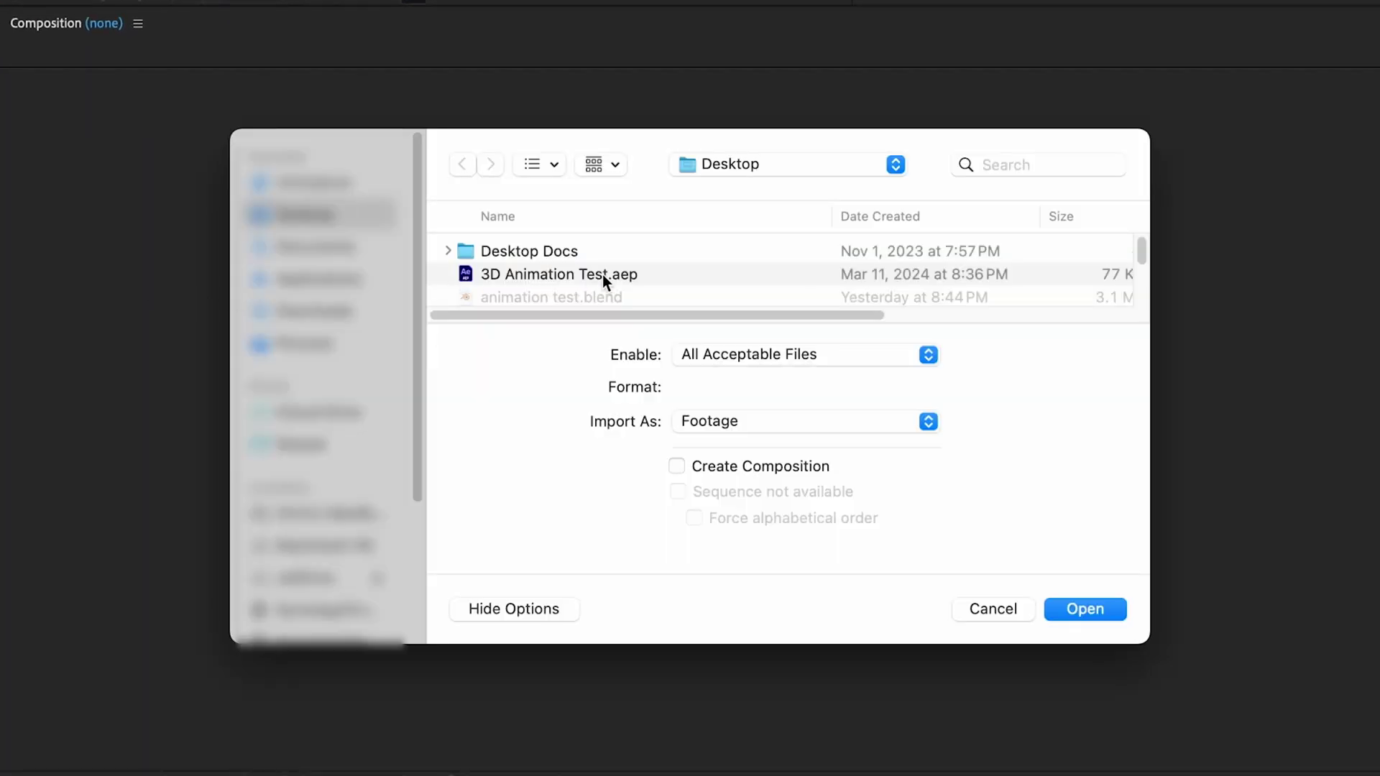
scroll(585, 260, "down", 3)
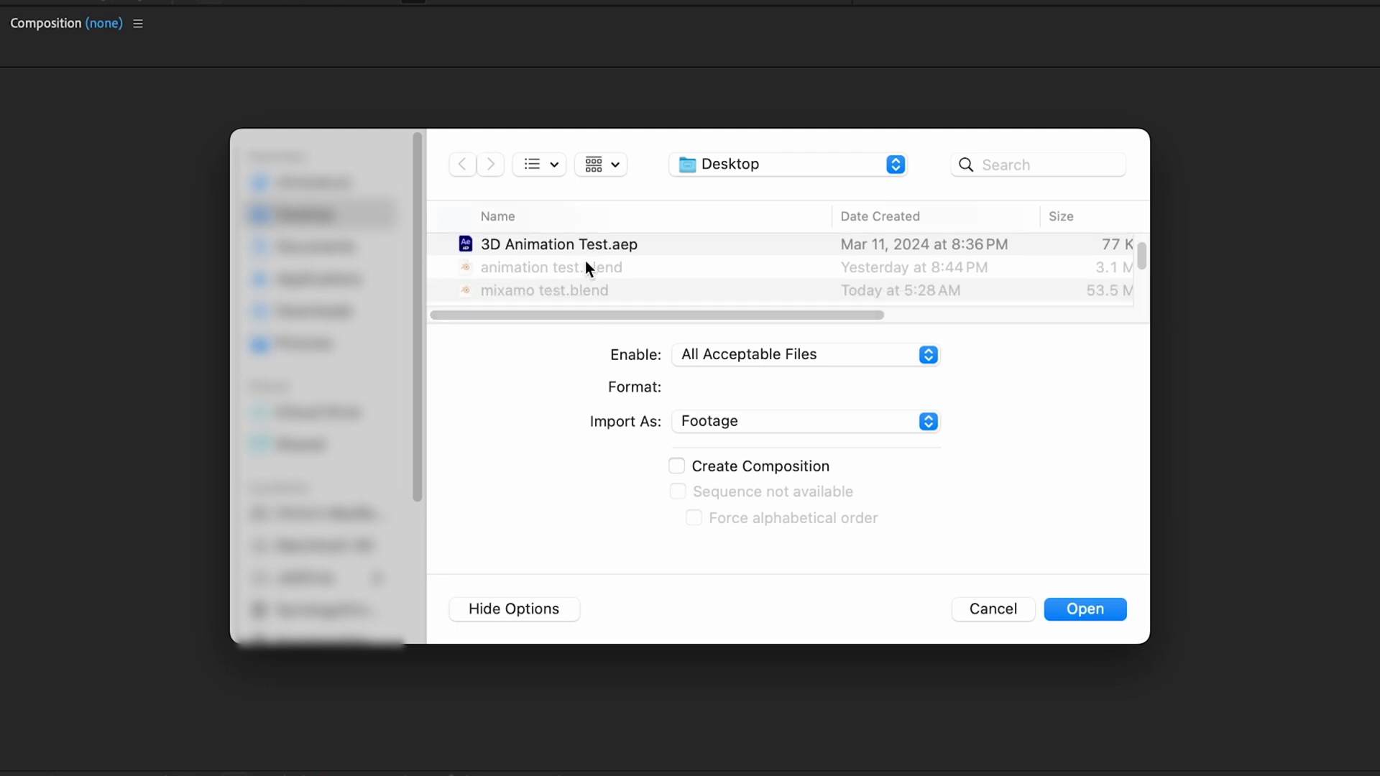
scroll(584, 261, "down", 5)
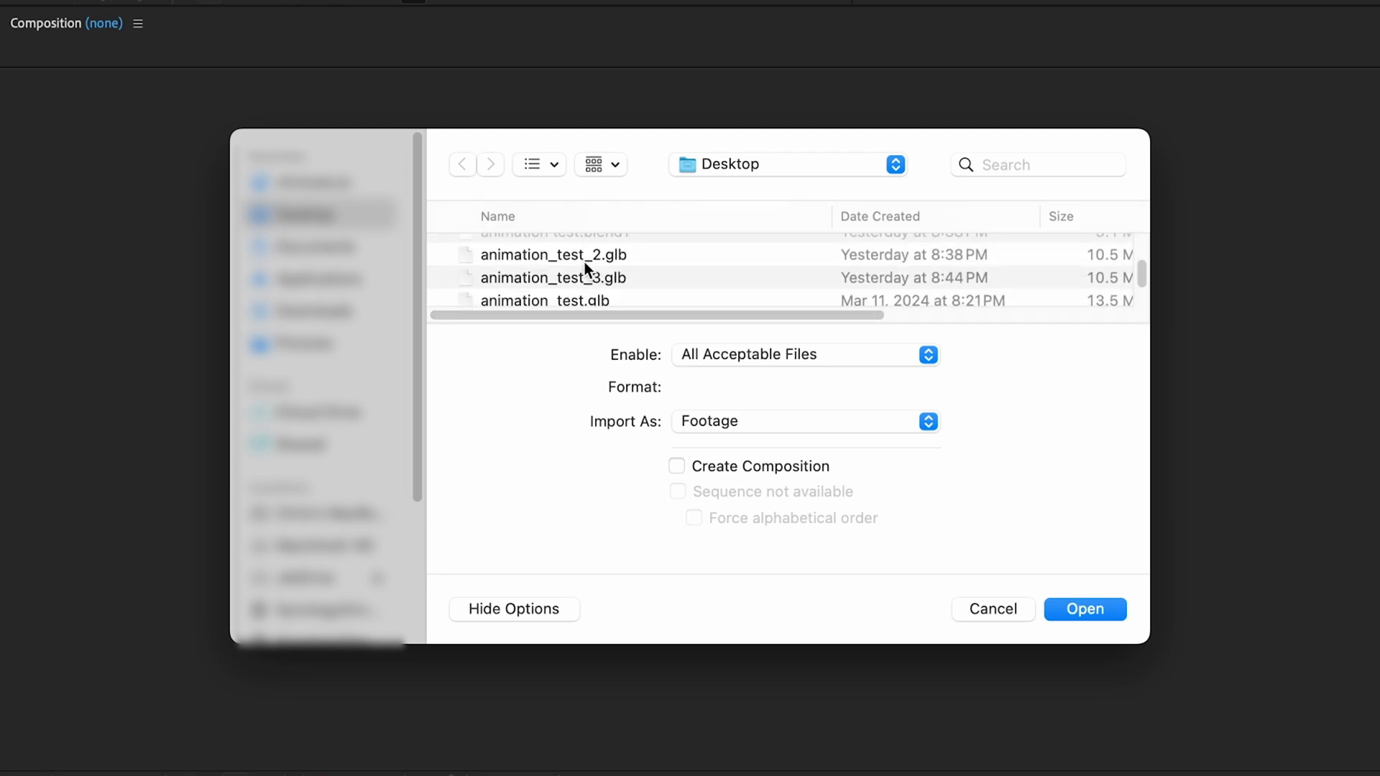
left_click(546, 261)
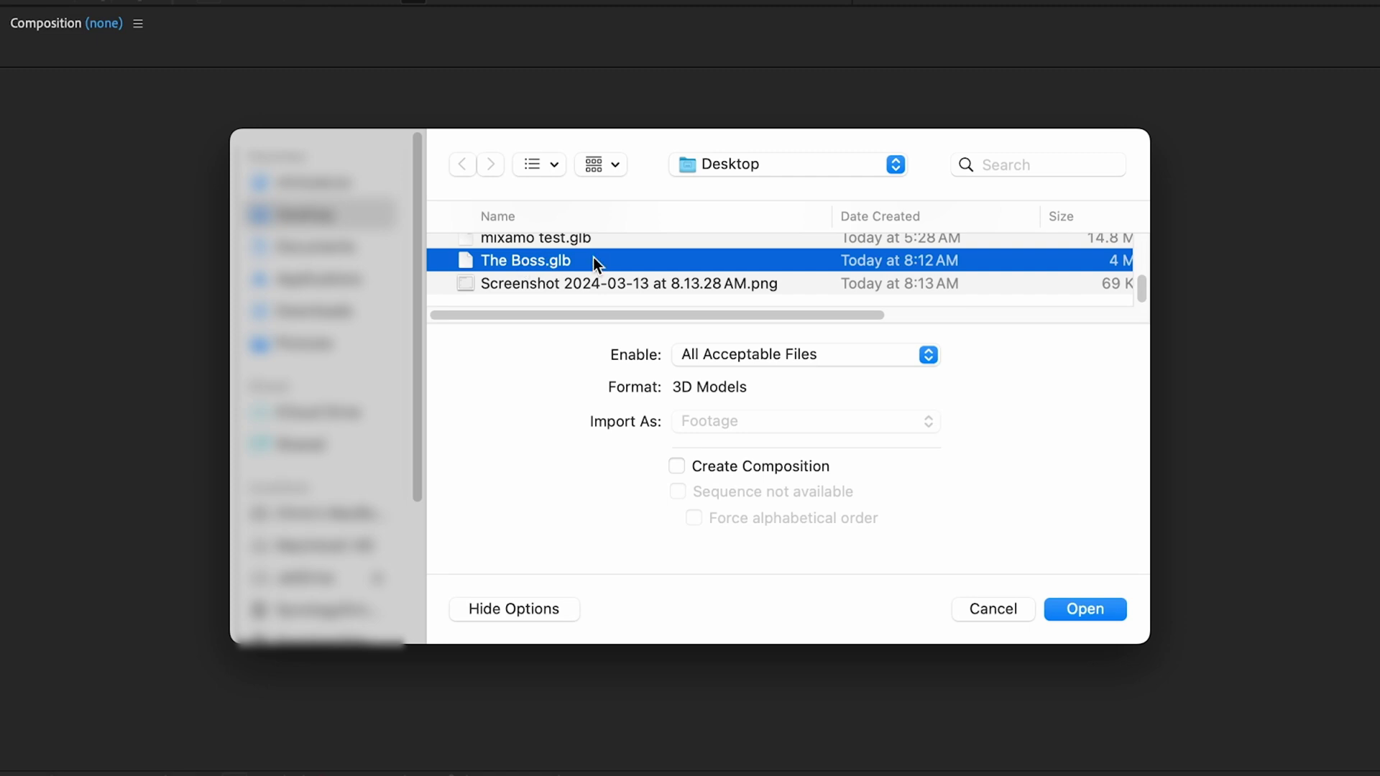
left_click(1078, 610)
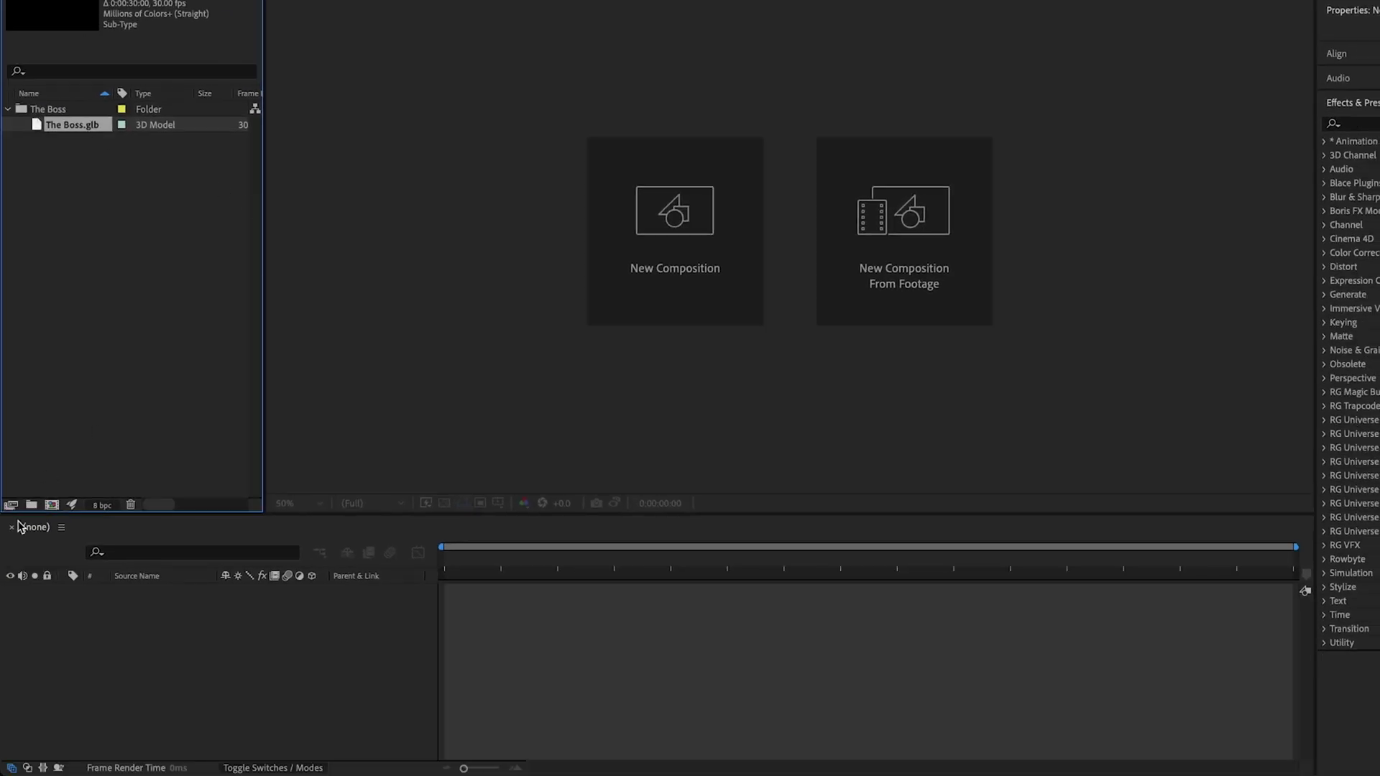
Create the Boss Animation composition and drop The Boss.glb into its timeline
left_click(679, 224)
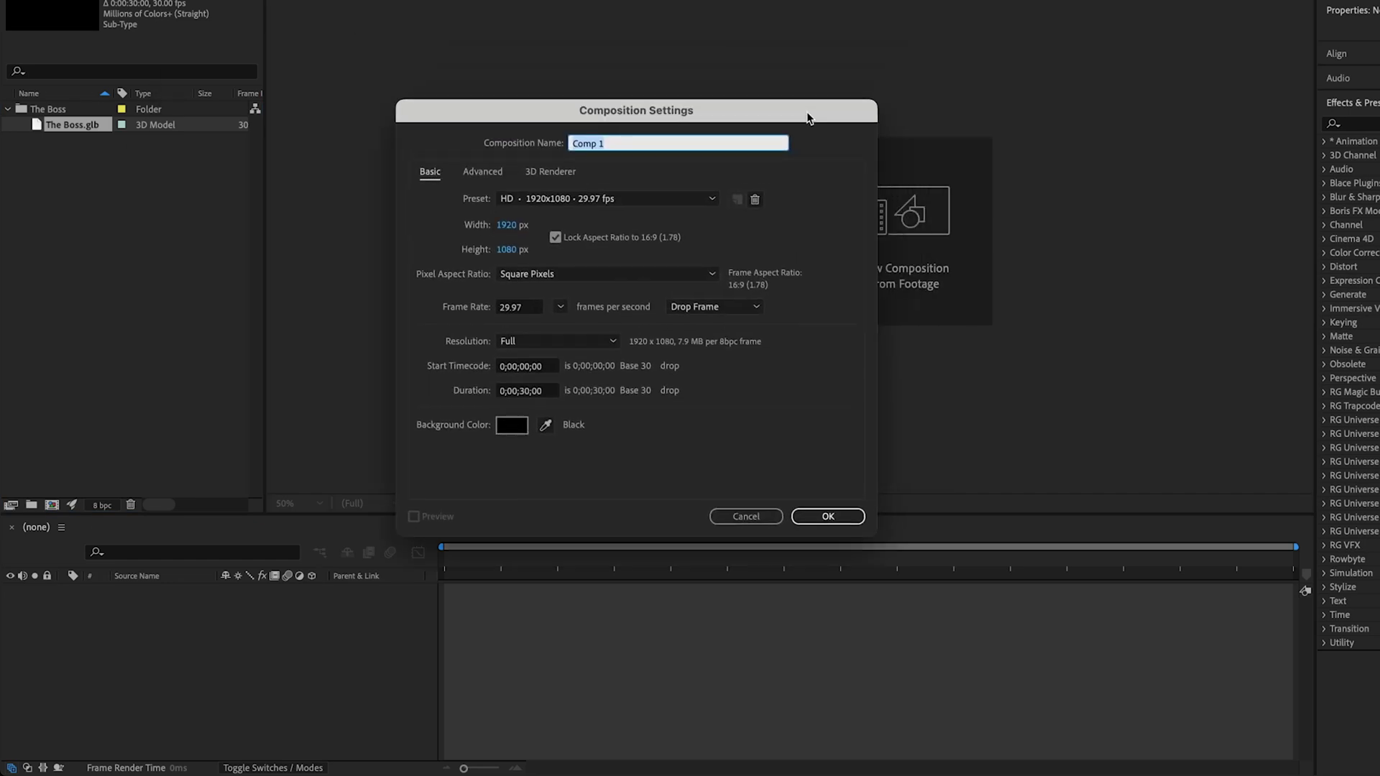
type("Boss Animation")
key("Return")
left_click(118, 252)
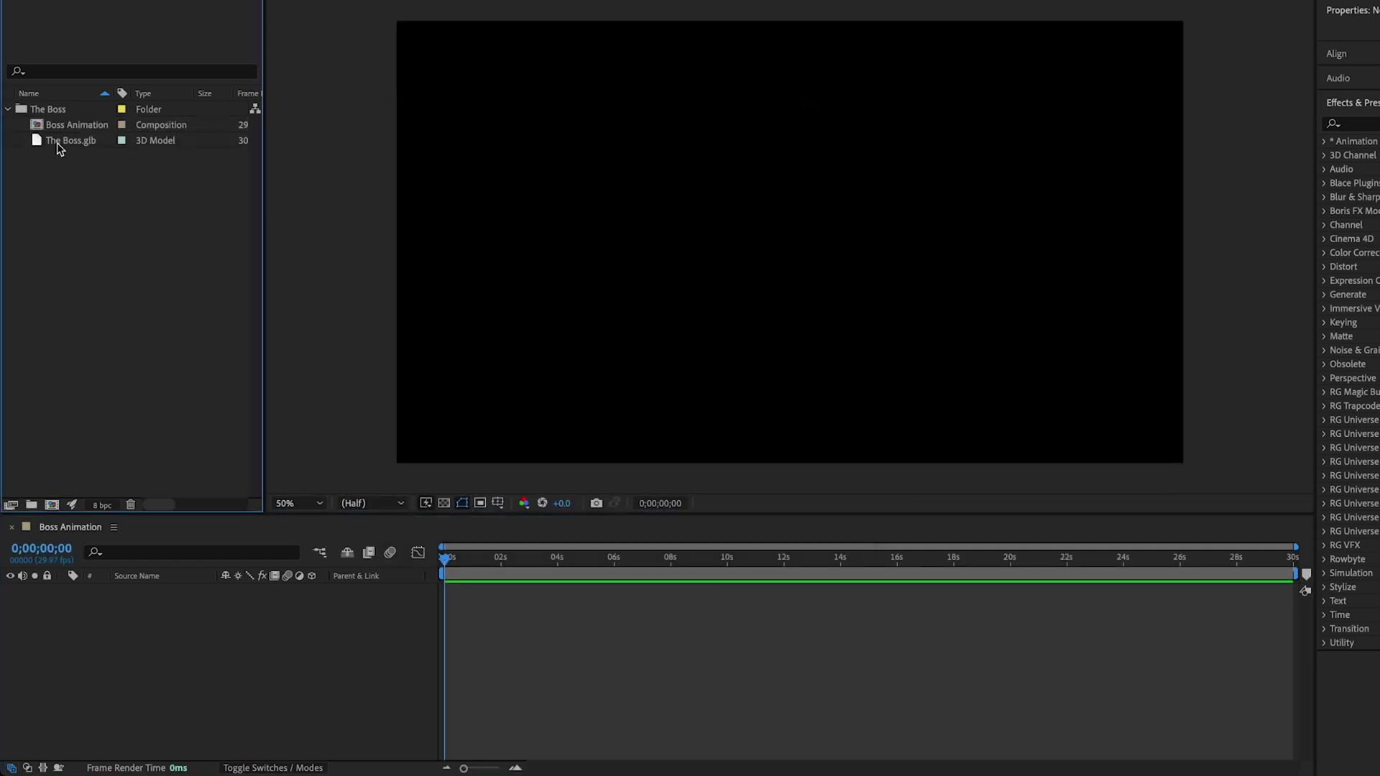
left_click_drag(61, 147, 137, 623)
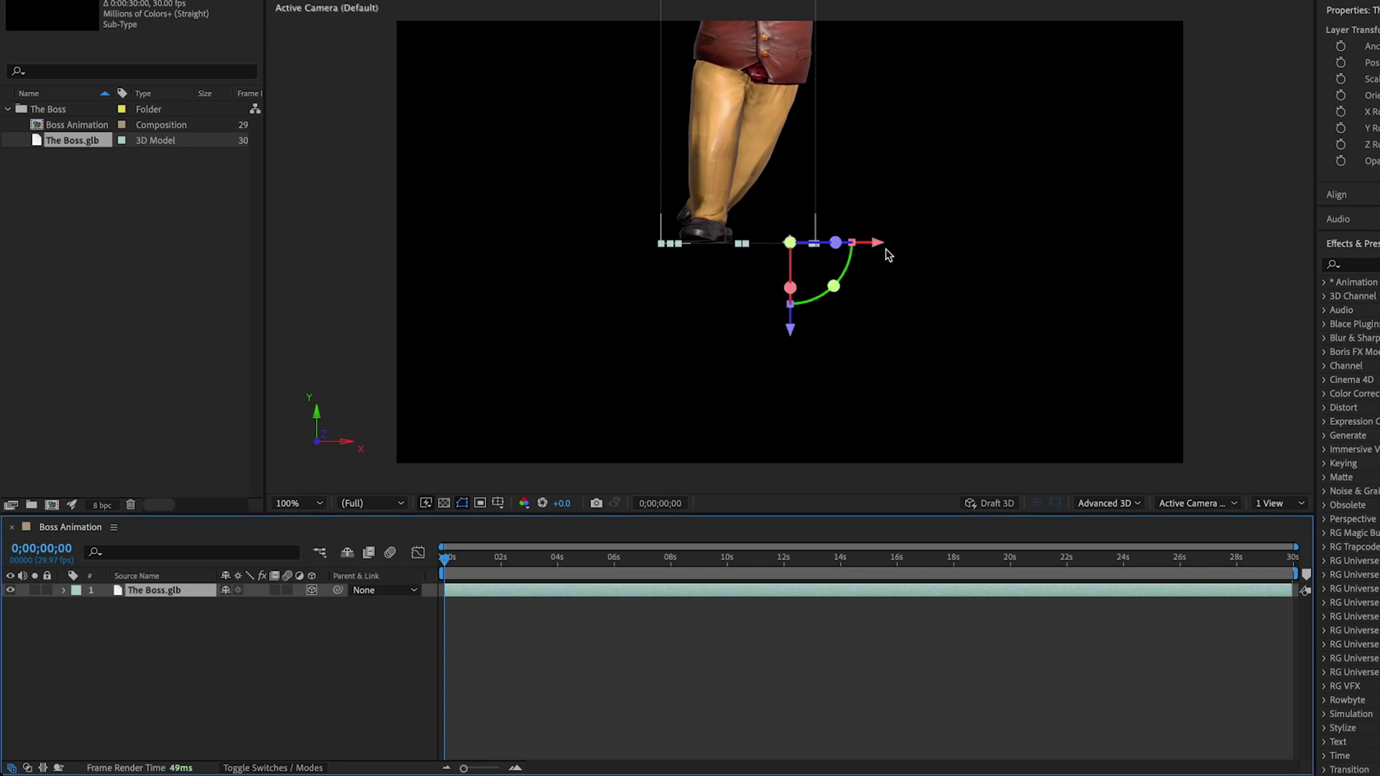
Move the model down and slightly right so the whole character sits in frame
left_click_drag(790, 332, 790, 490)
mouse_move(881, 400)
left_mouse_down()
mouse_move(865, 410)
mouse_move(891, 409)
left_mouse_up()
left_click_drag(798, 486, 802, 501)
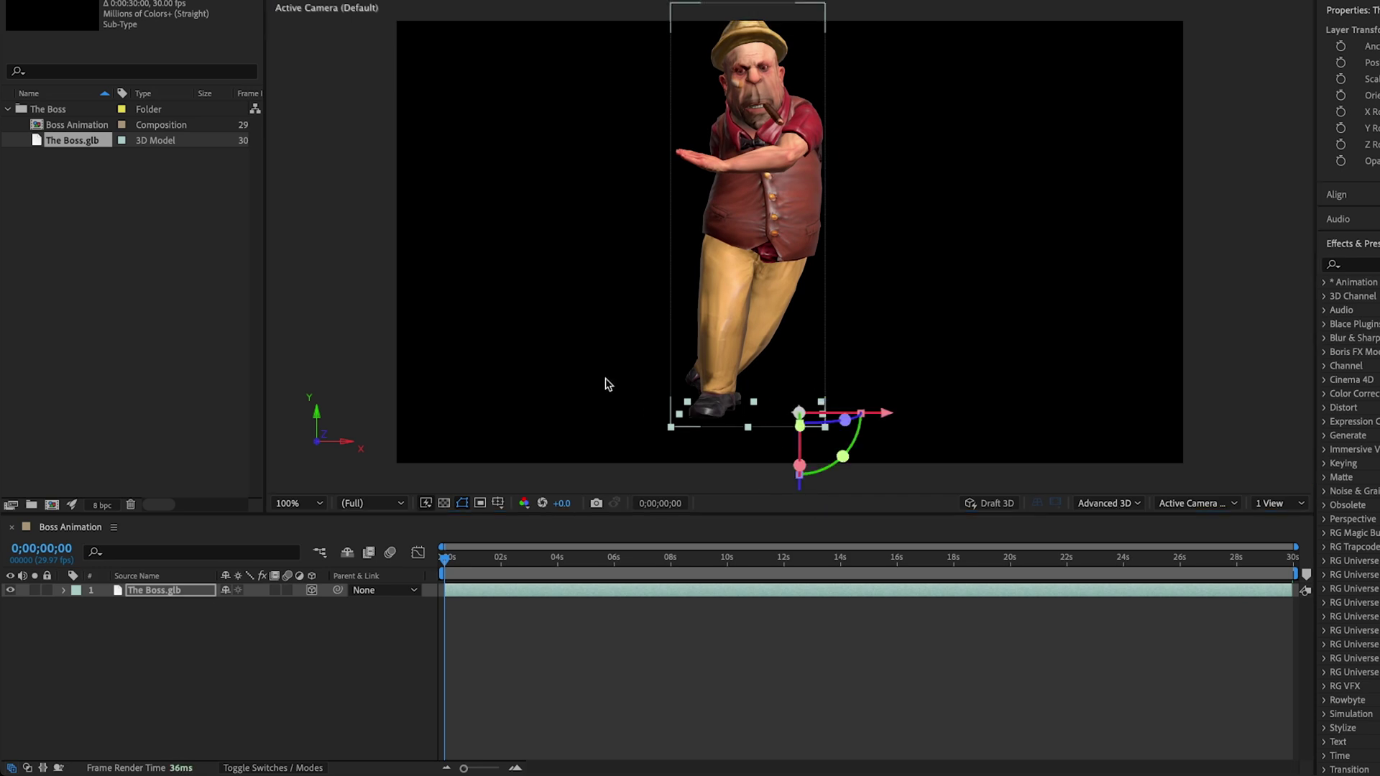
Add a One-Node camera named Camera A to the composition
key("super+alt+shift+c")
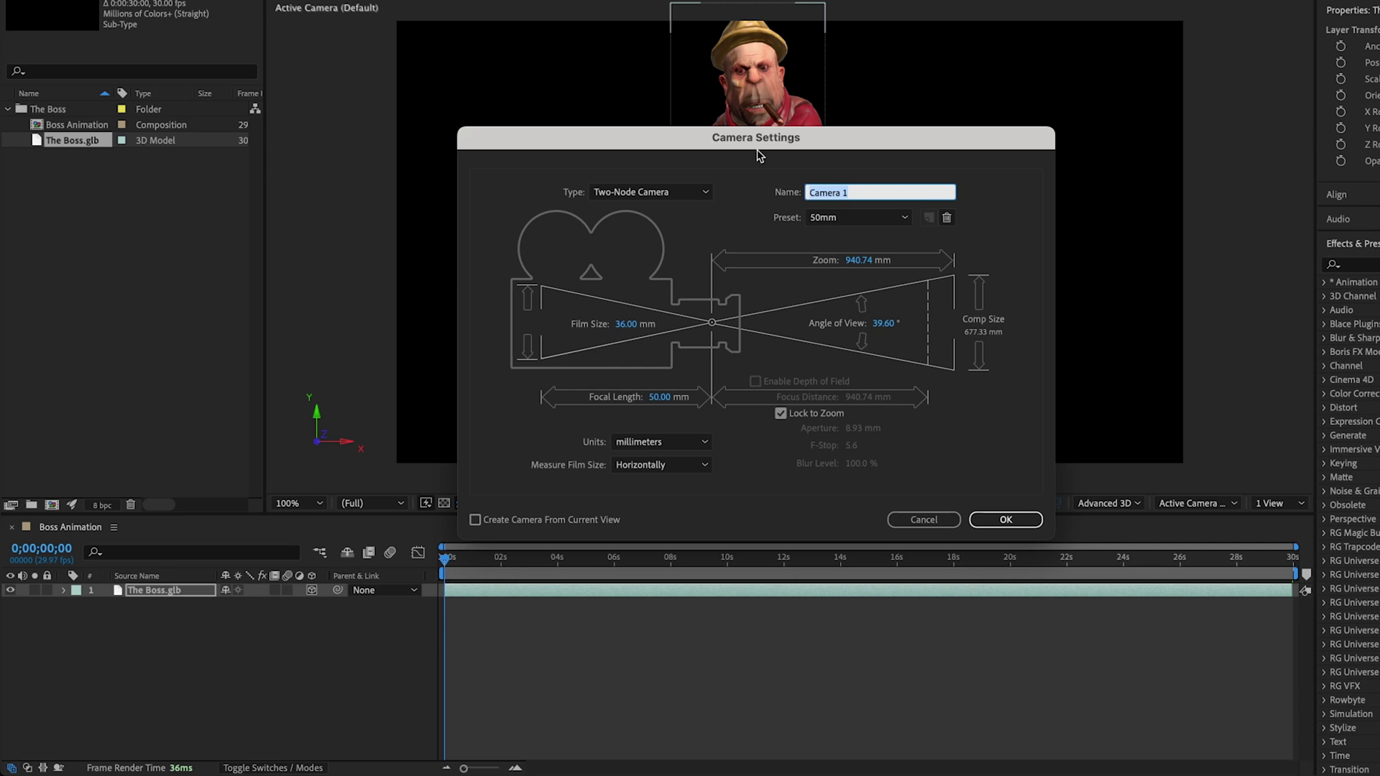
type("Ca")
left_click(683, 192)
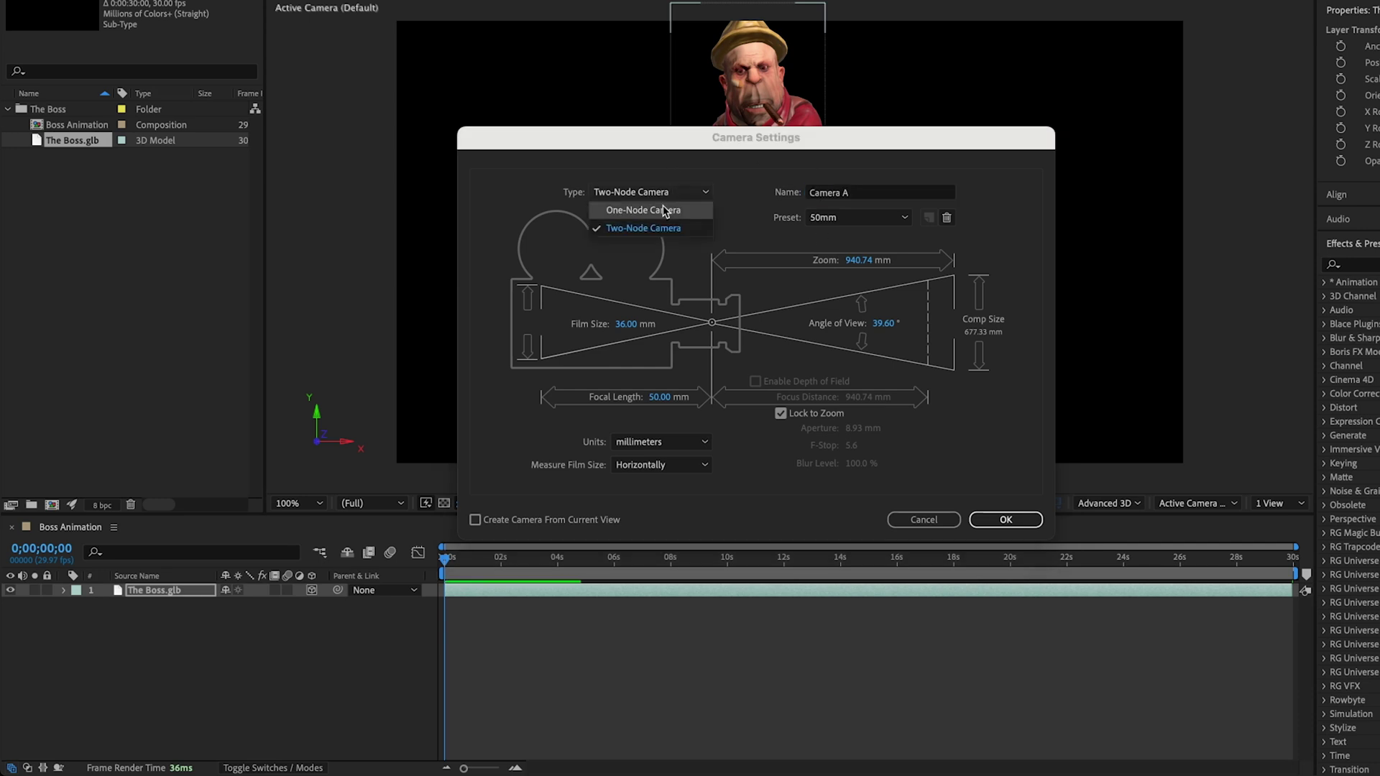
left_click(666, 215)
left_click(1005, 518)
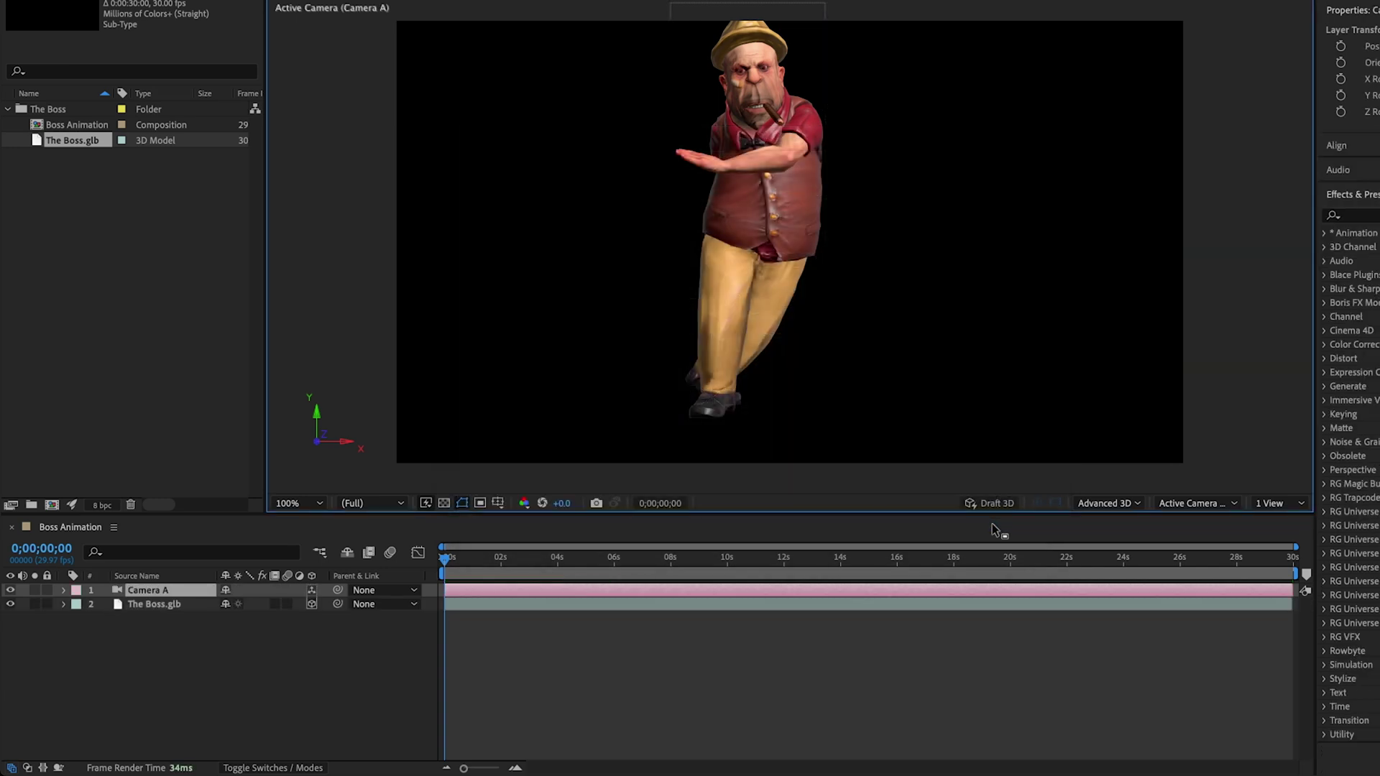
Pull Camera A back to Position 901.0, 540.0, -3122.7 and preview the dance
key("p")
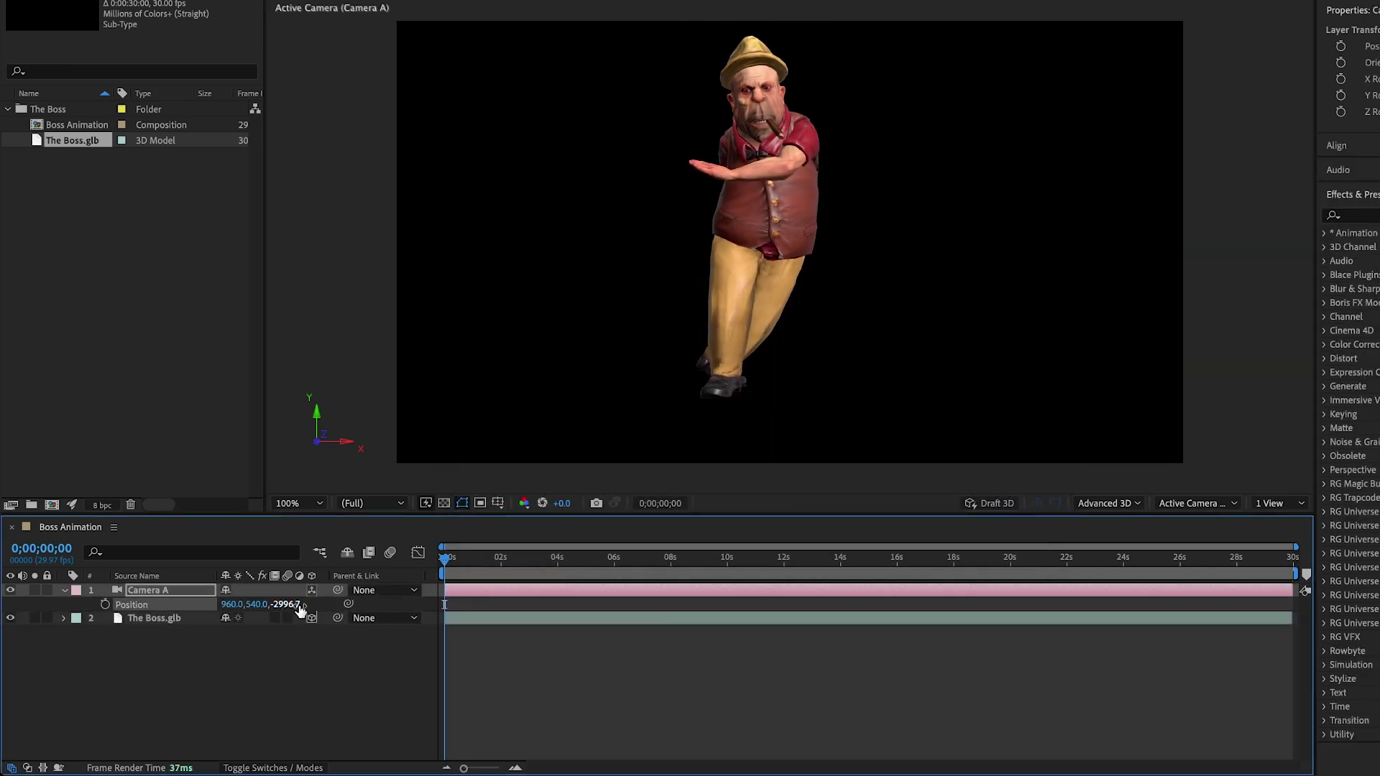
left_click_drag(286, 604, 189, 604)
left_click_drag(447, 564, 271, 569)
left_click(230, 693)
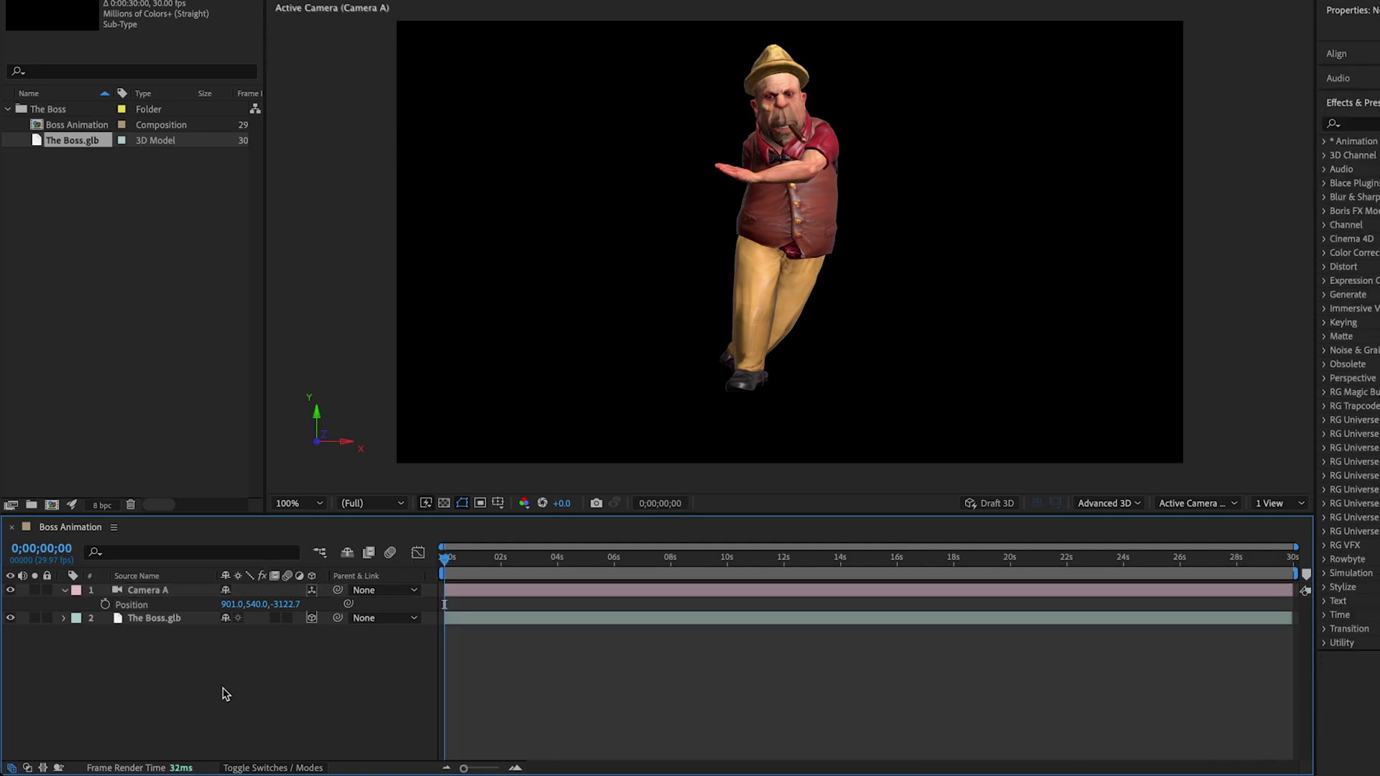
Set The Boss.glb layer's Animation Options Name to T Pose
left_click(63, 618)
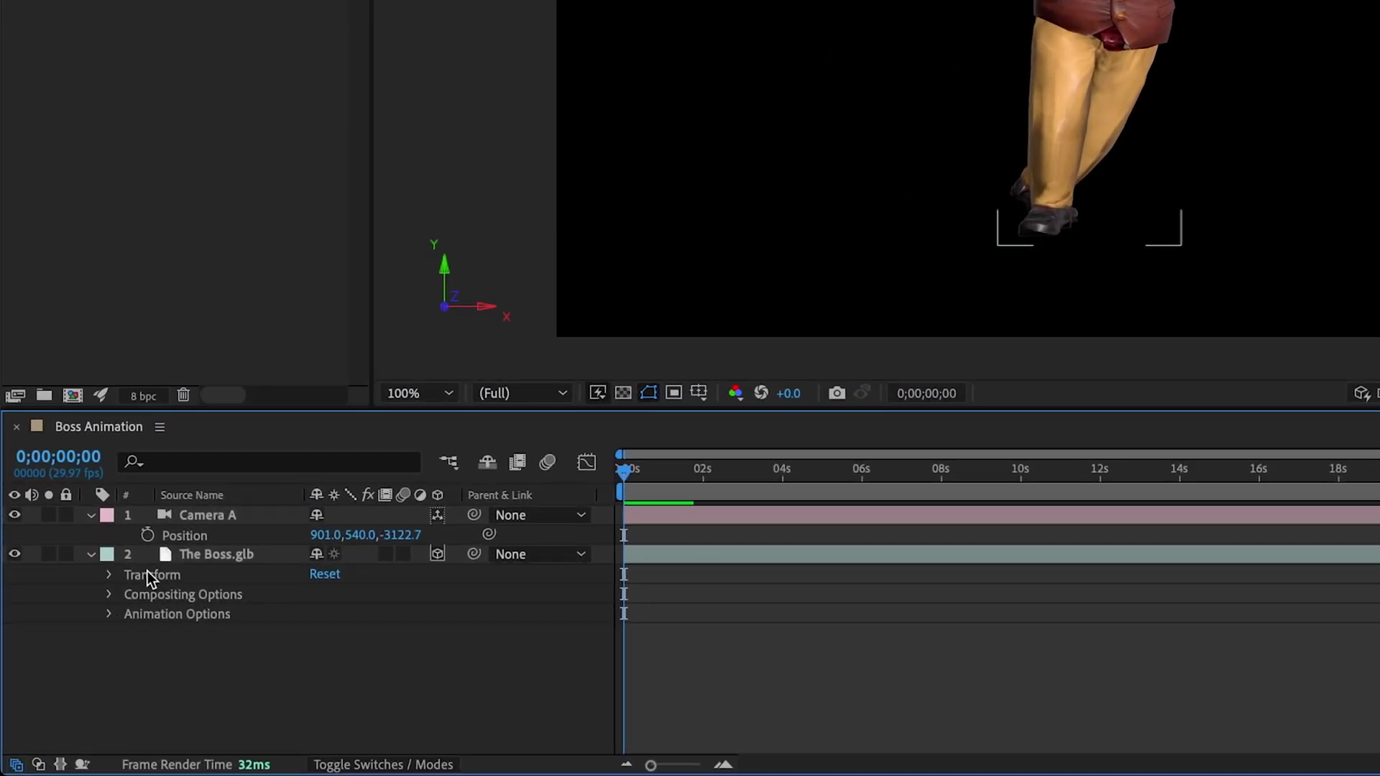
left_click(109, 615)
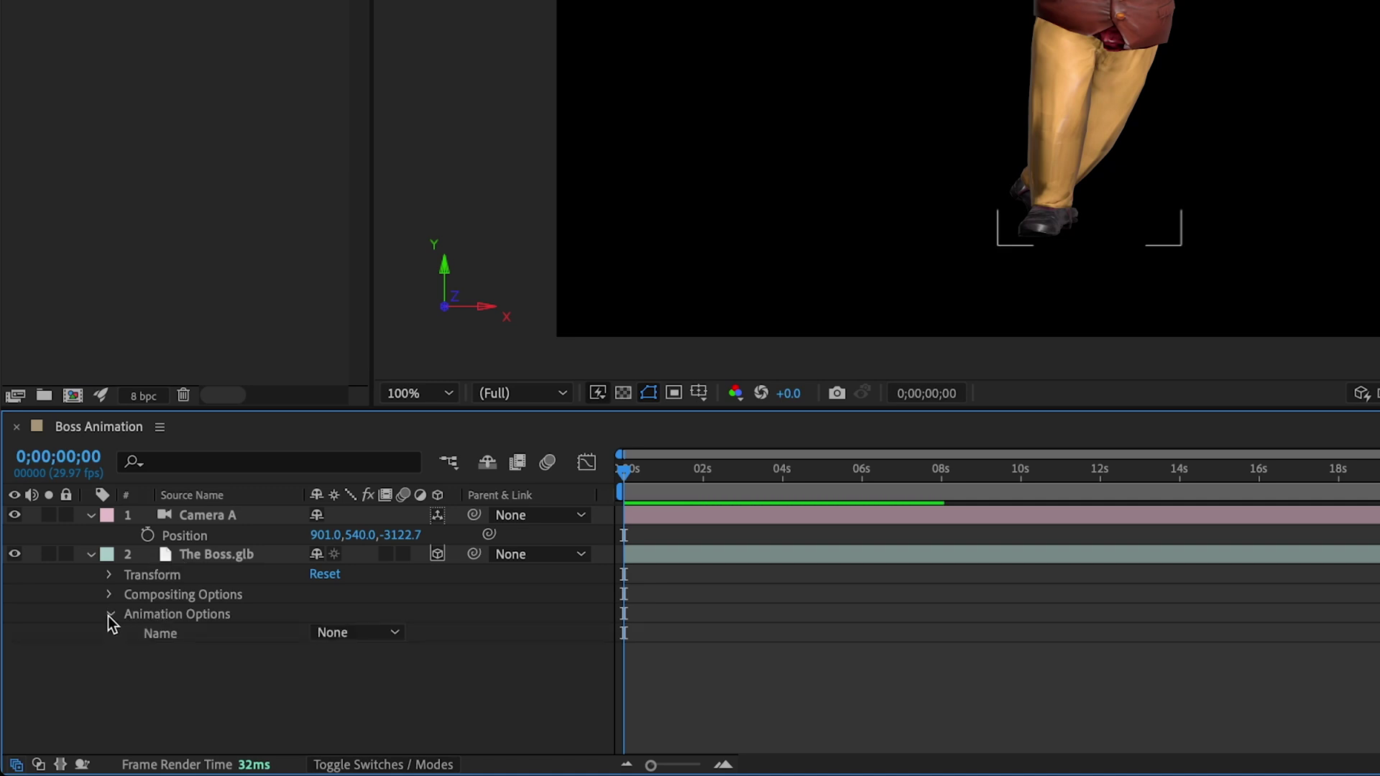
left_click(349, 632)
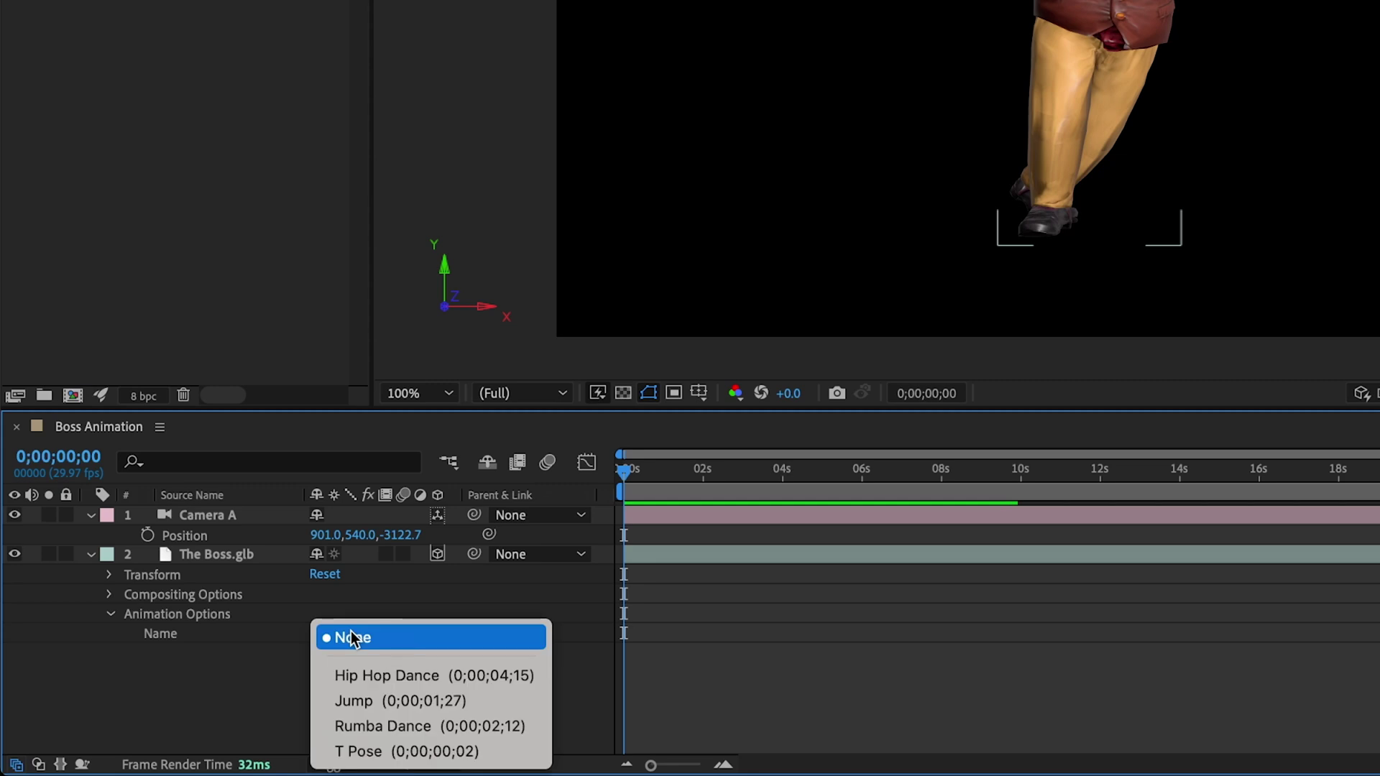
left_click(403, 751)
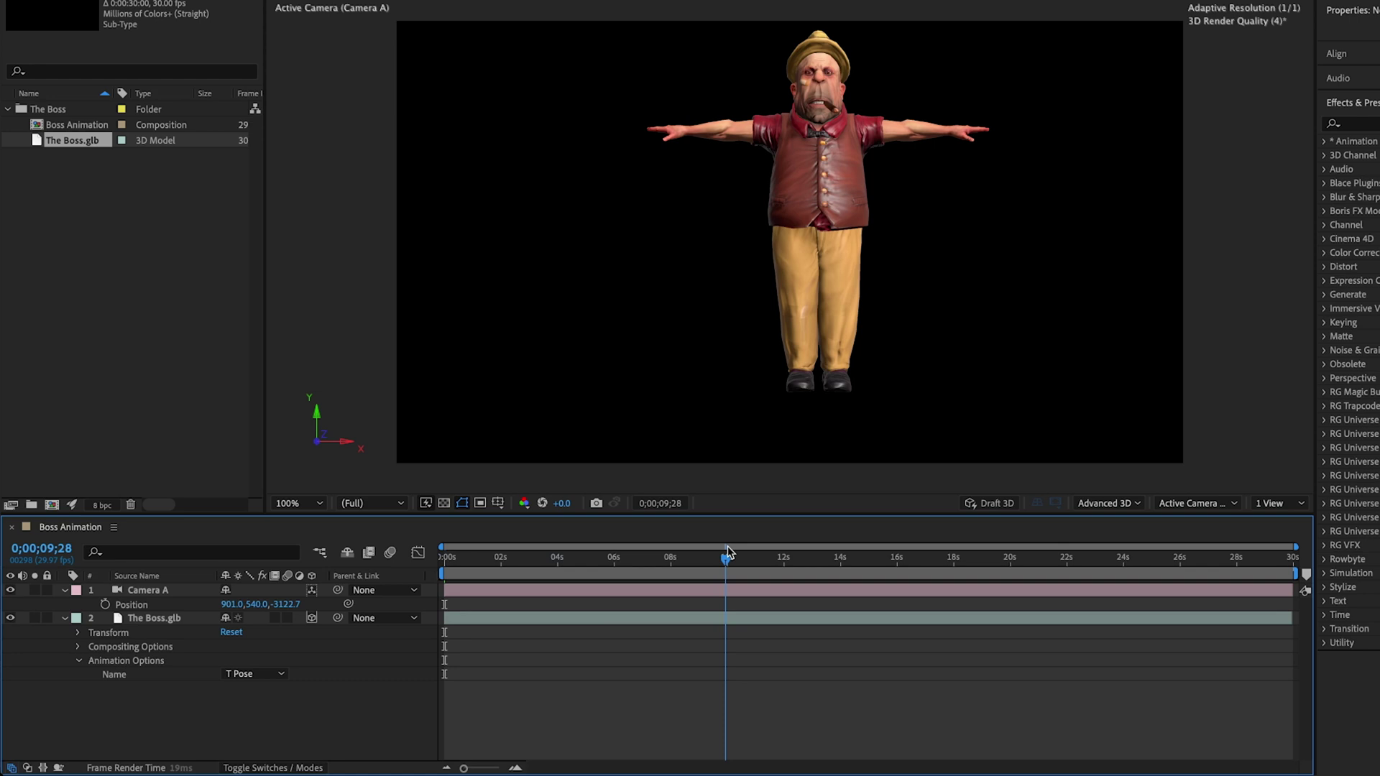
left_click(285, 679)
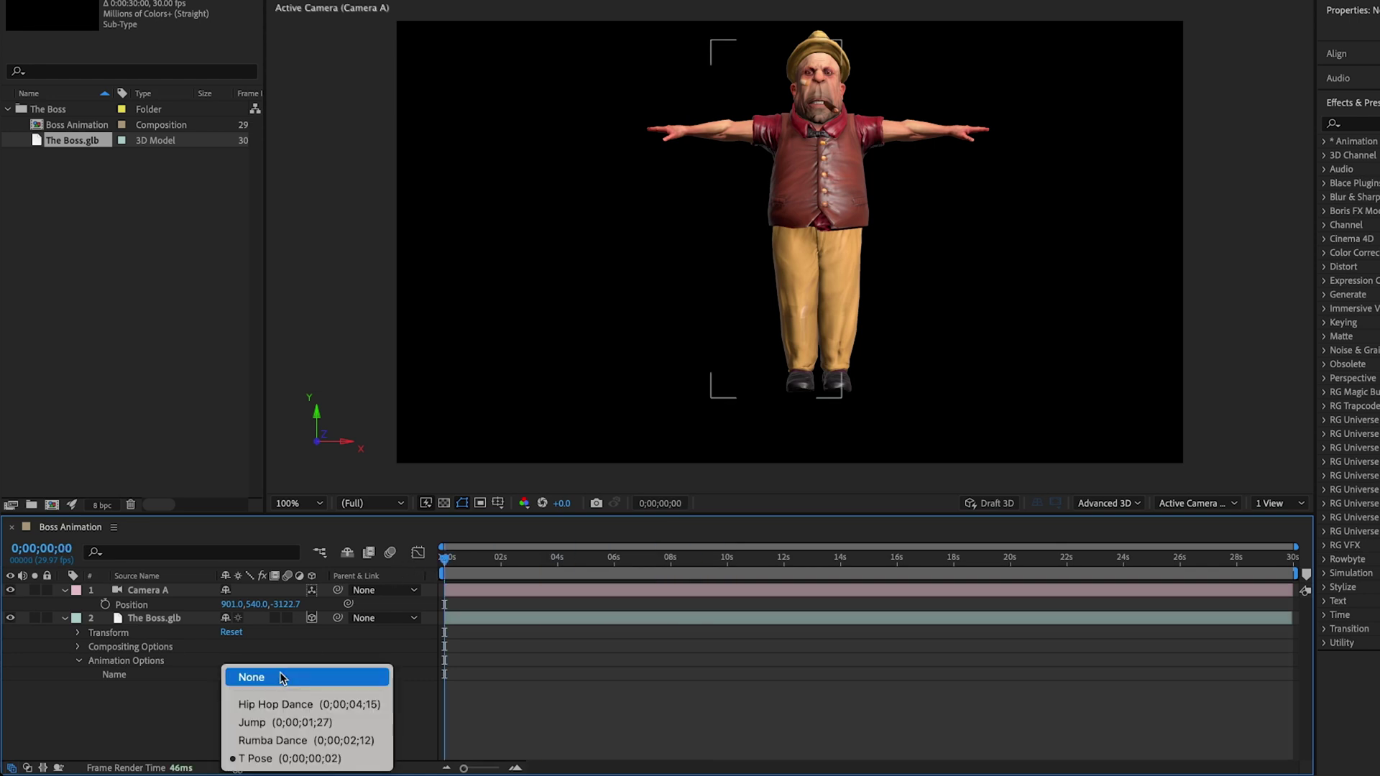
Switch the model's animation to Rumba Dance and preview it
left_click(280, 746)
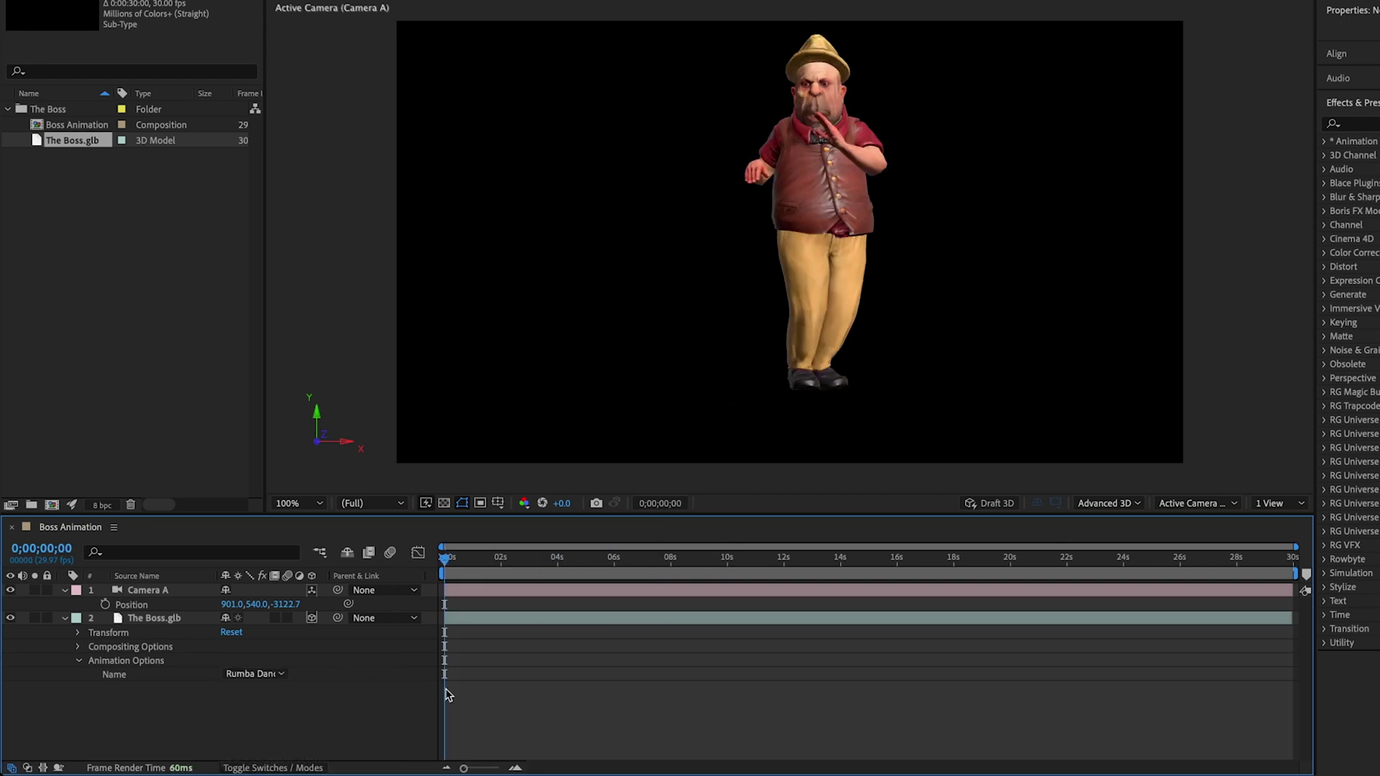
key("space")
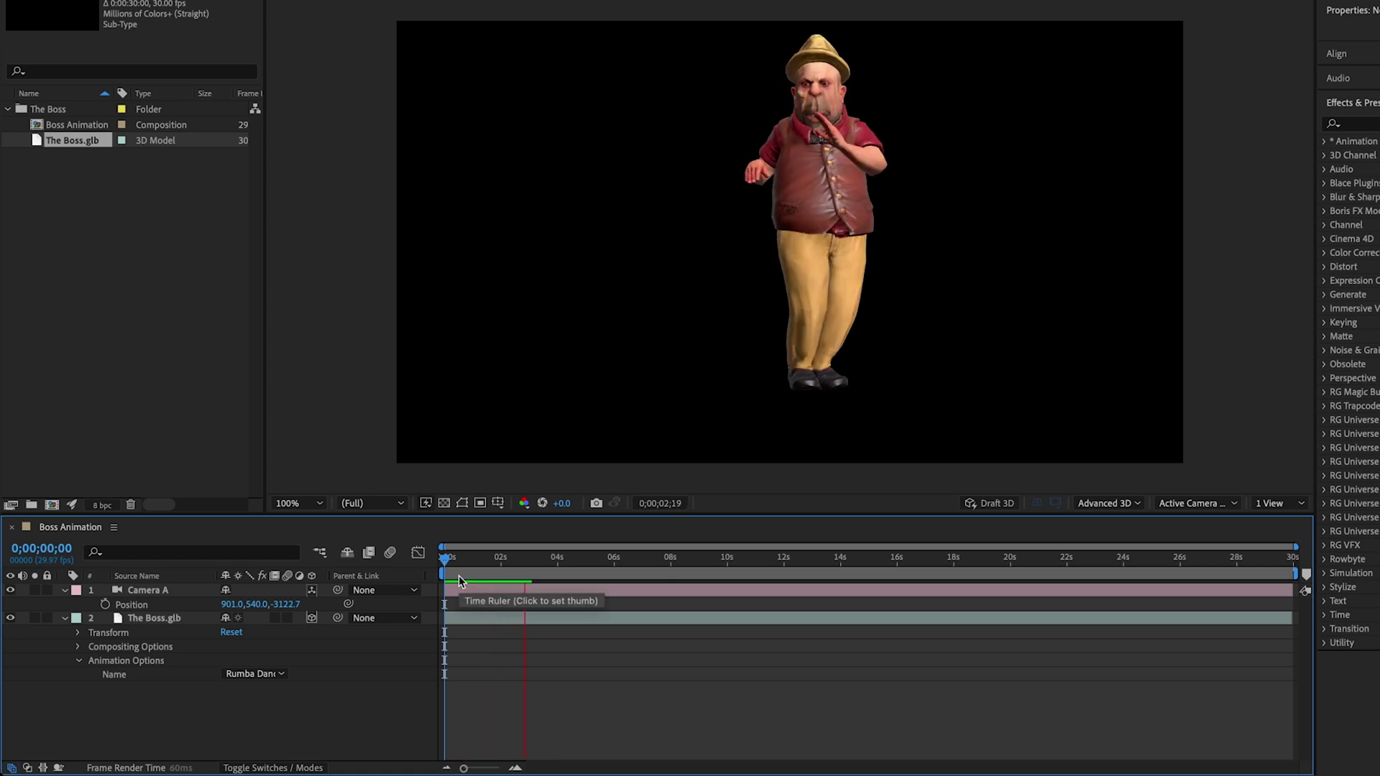
mouse_move(459, 568)
left_mouse_down()
mouse_move(542, 558)
mouse_move(444, 557)
left_mouse_up()
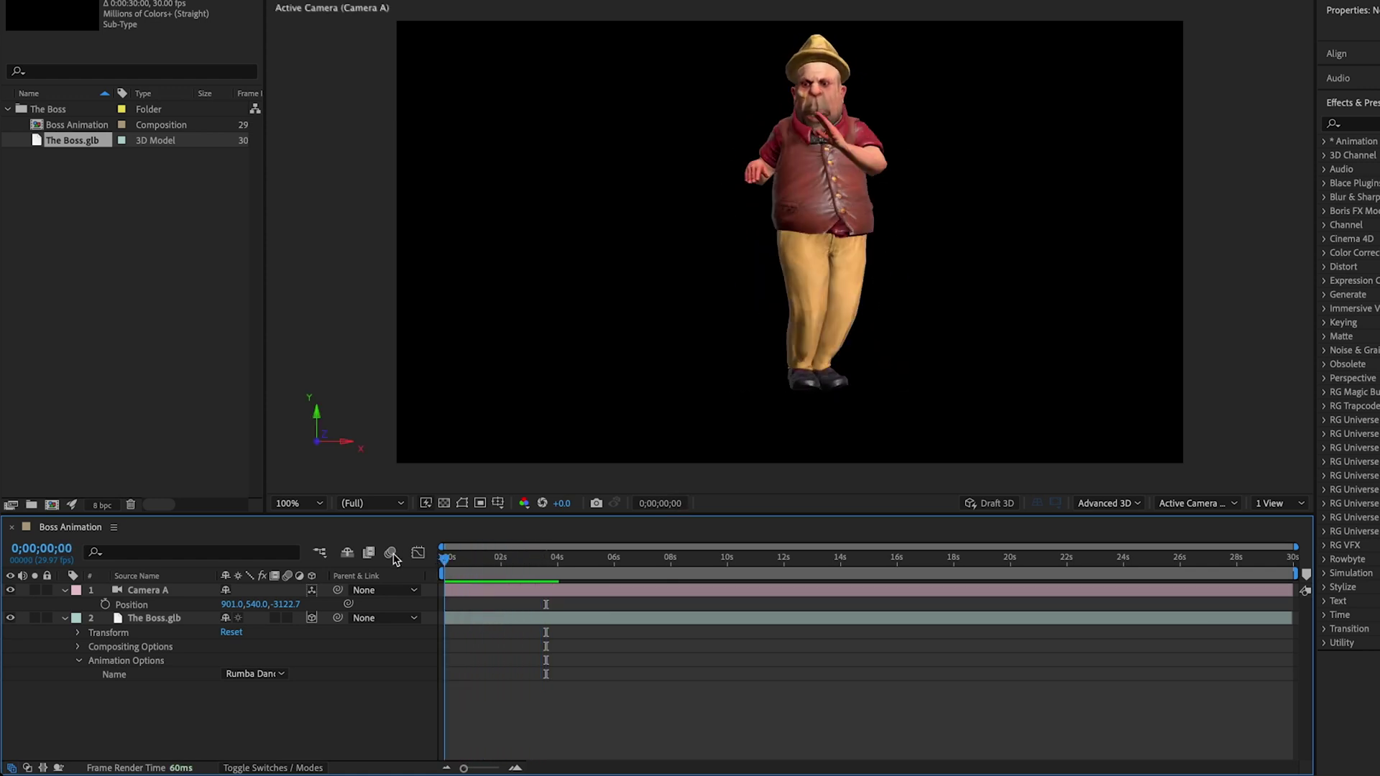
Switch the model's animation to Jump and preview it
left_click(271, 674)
left_click(277, 722)
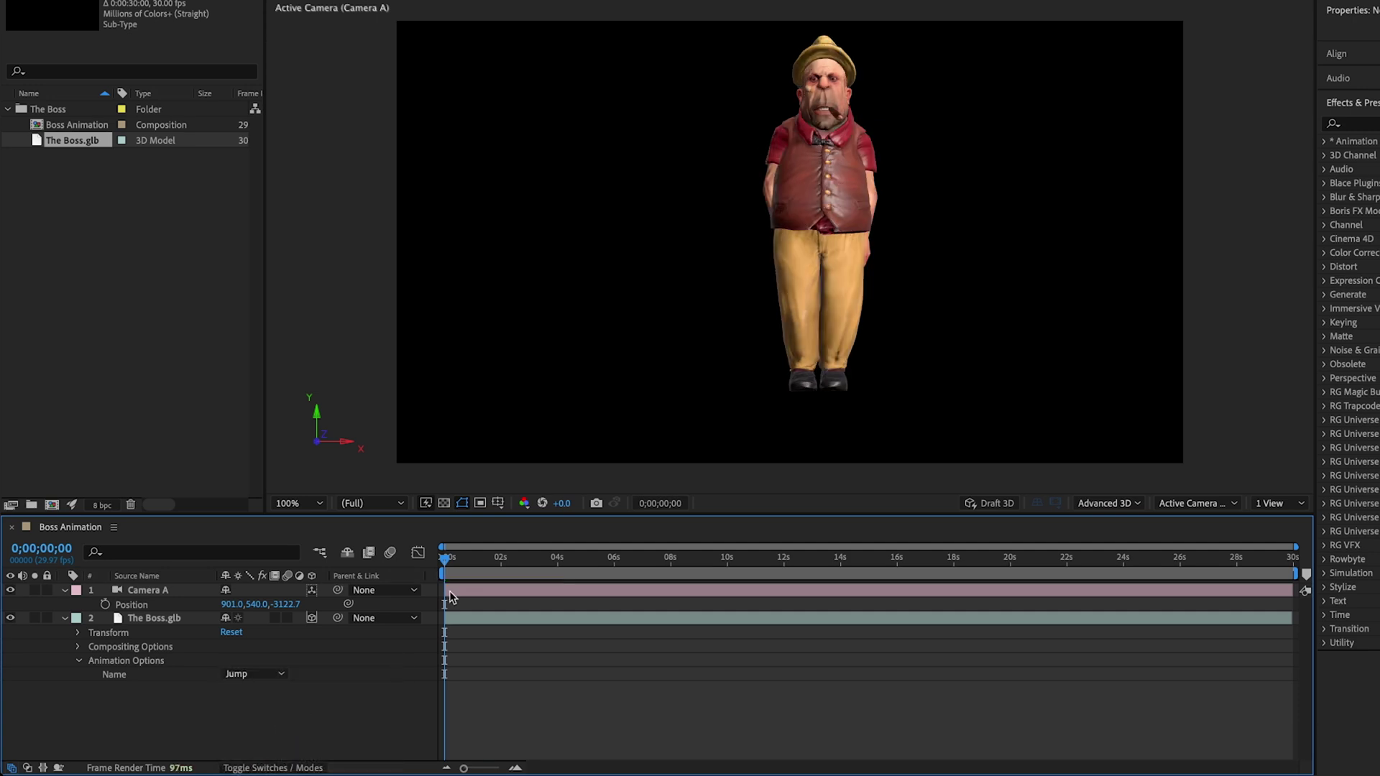
mouse_move(457, 569)
left_mouse_down()
mouse_move(447, 557)
mouse_move(517, 558)
mouse_move(441, 560)
left_mouse_up()
key("space")
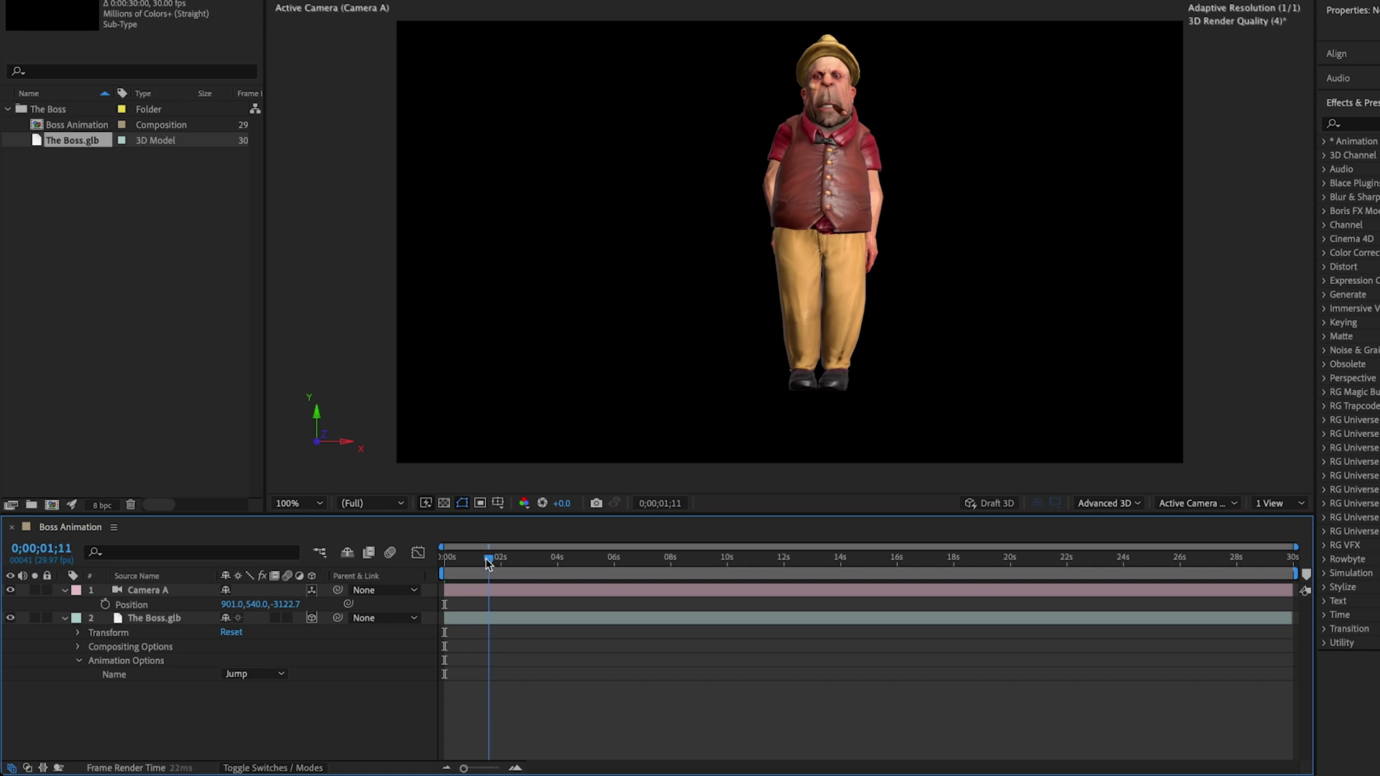
key("space")
Choose Hip Hop Dance as the model's animation and scrub through it
left_click(257, 674)
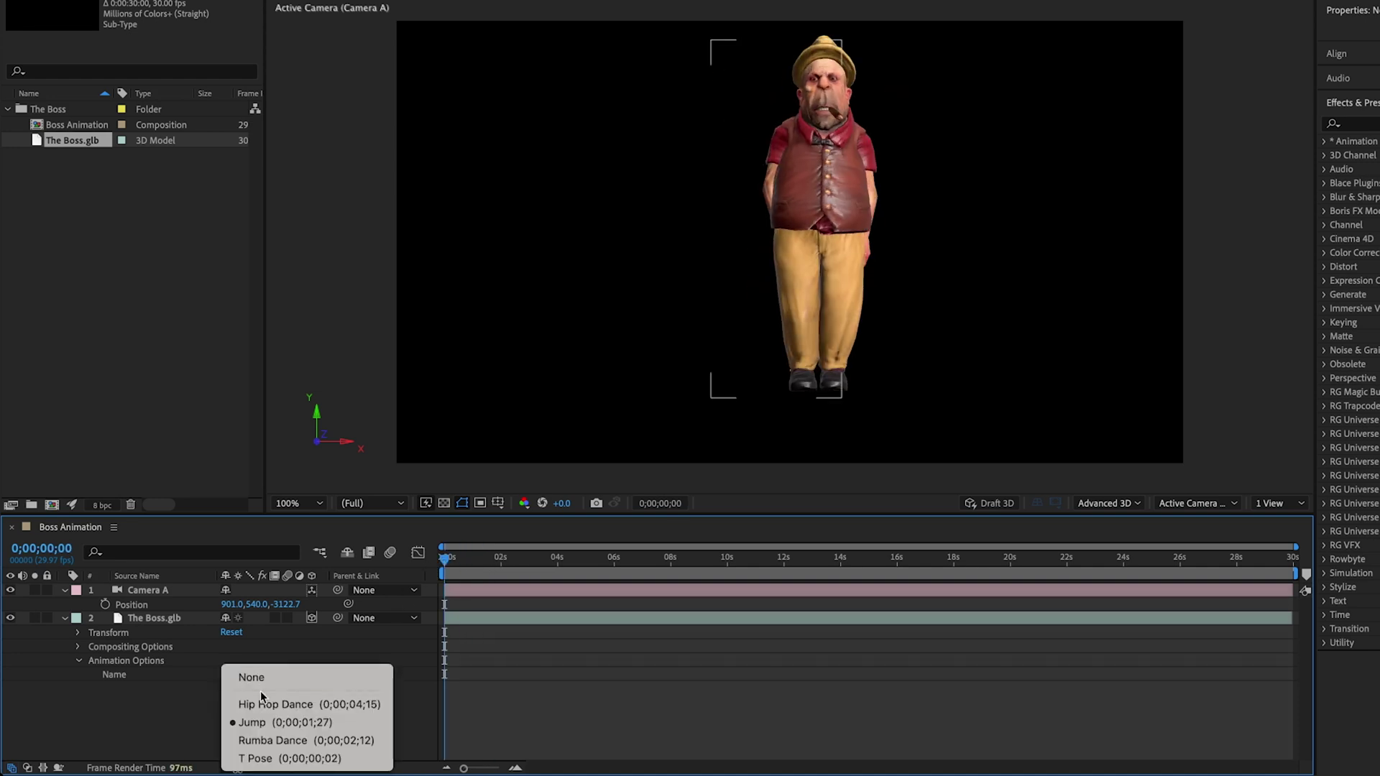
left_click(264, 706)
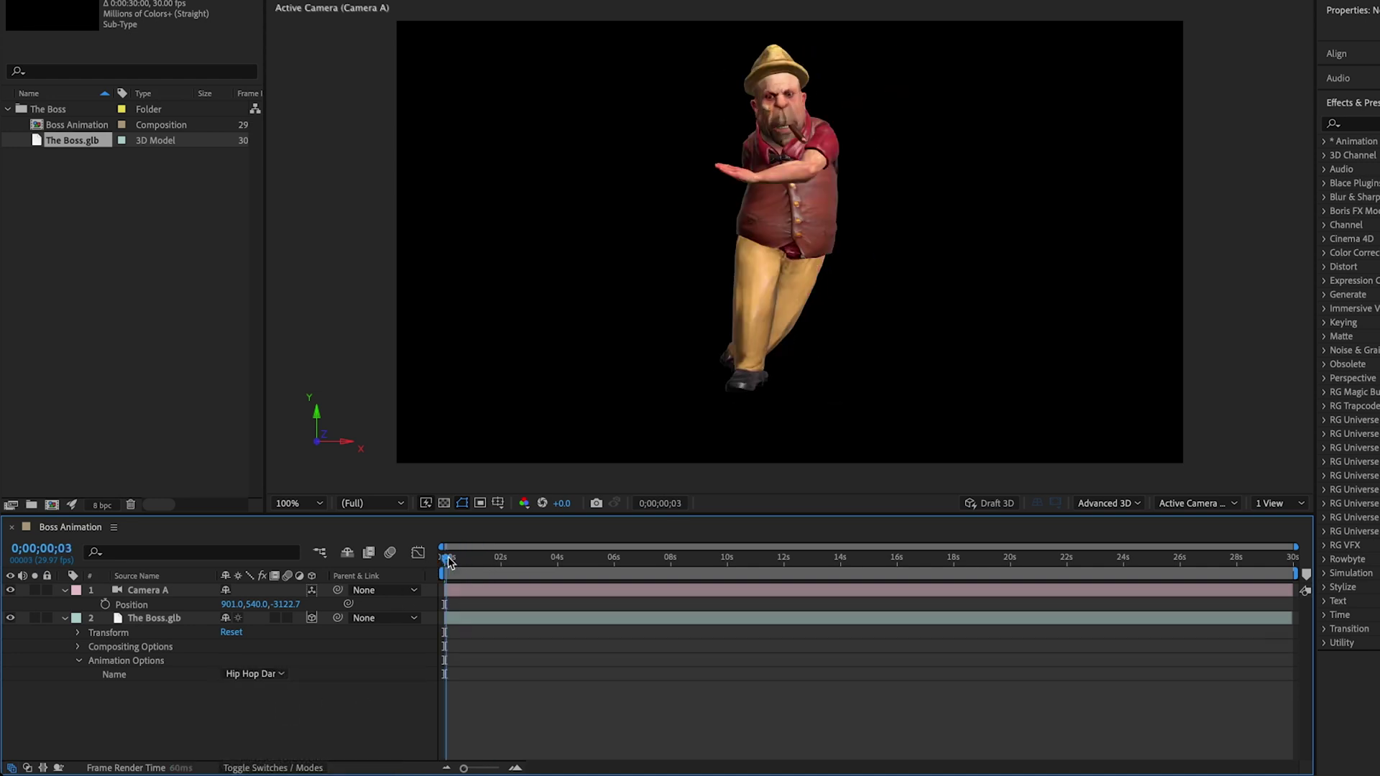
left_click_drag(446, 561, 583, 561)
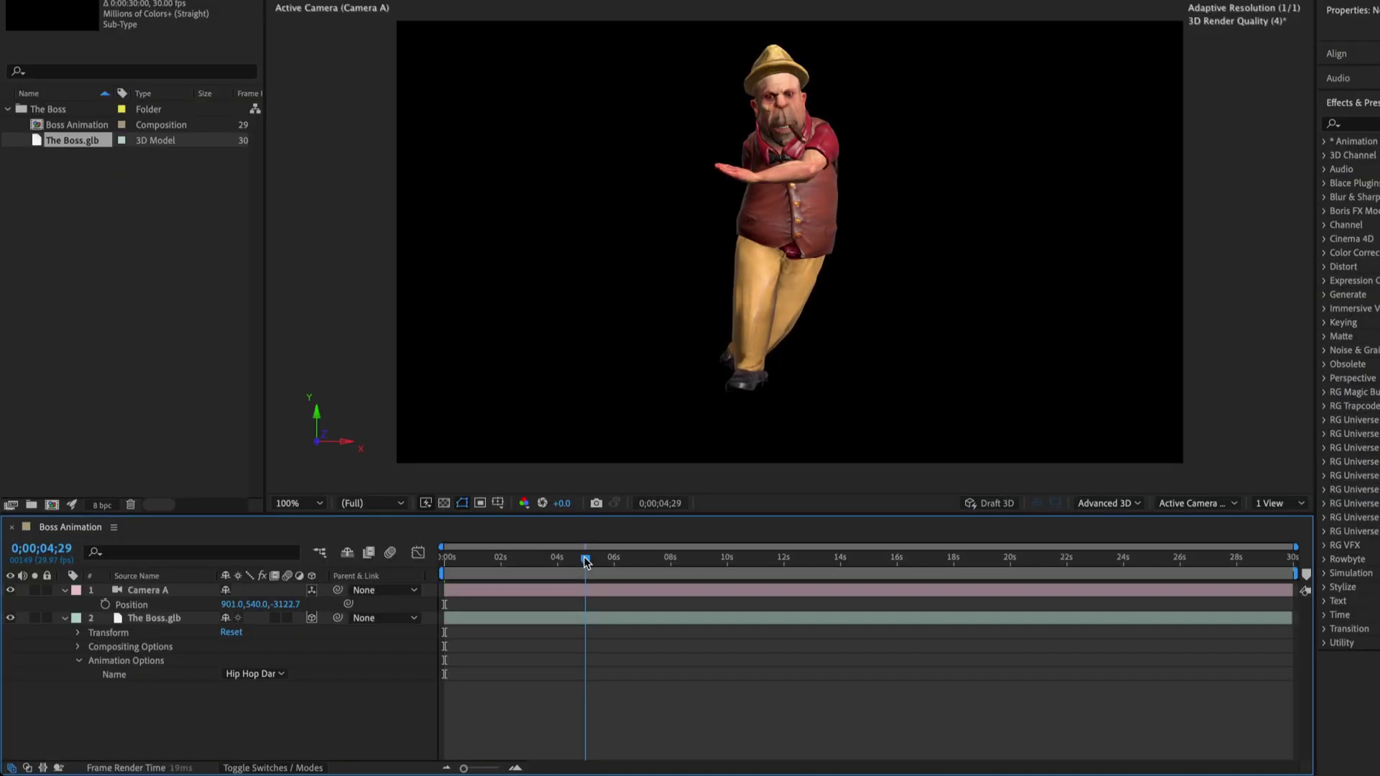
left_click_drag(585, 562, 372, 581)
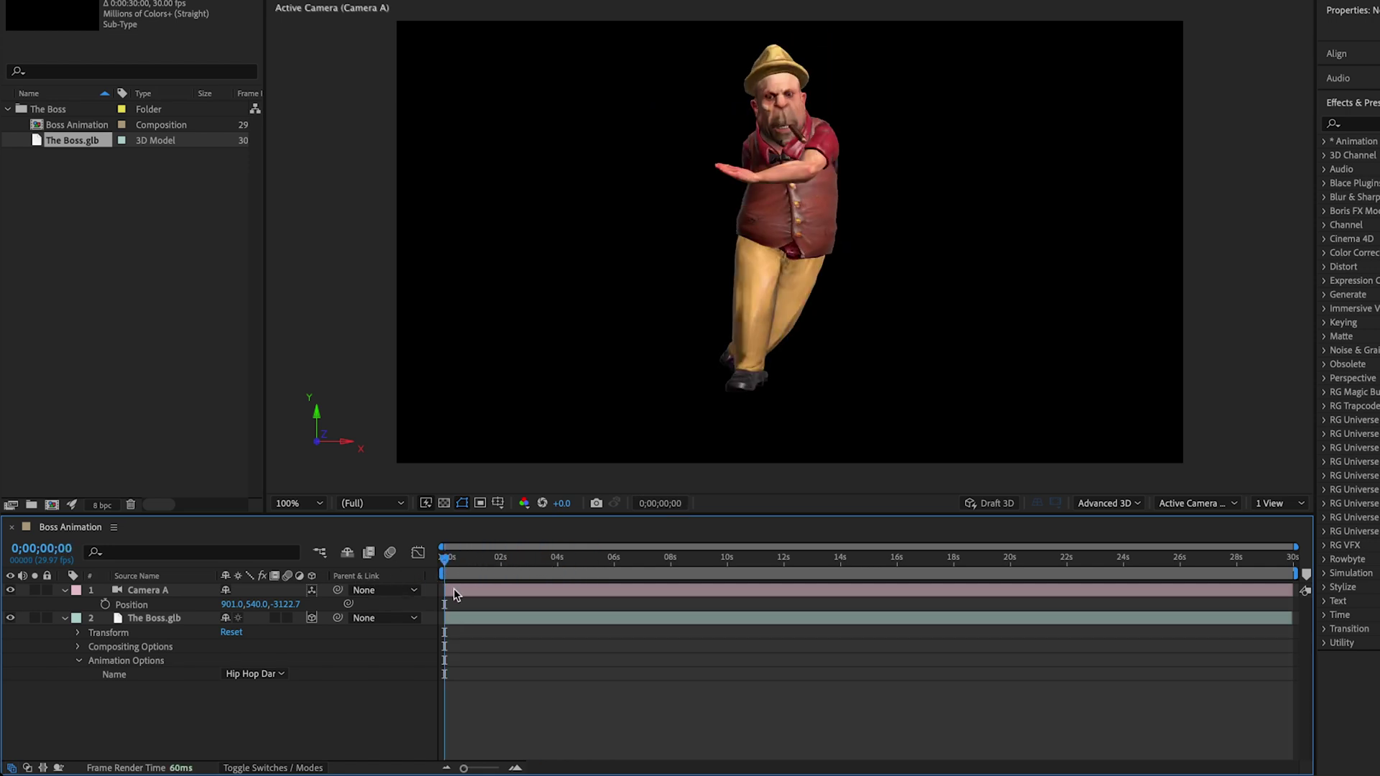
left_click(271, 674)
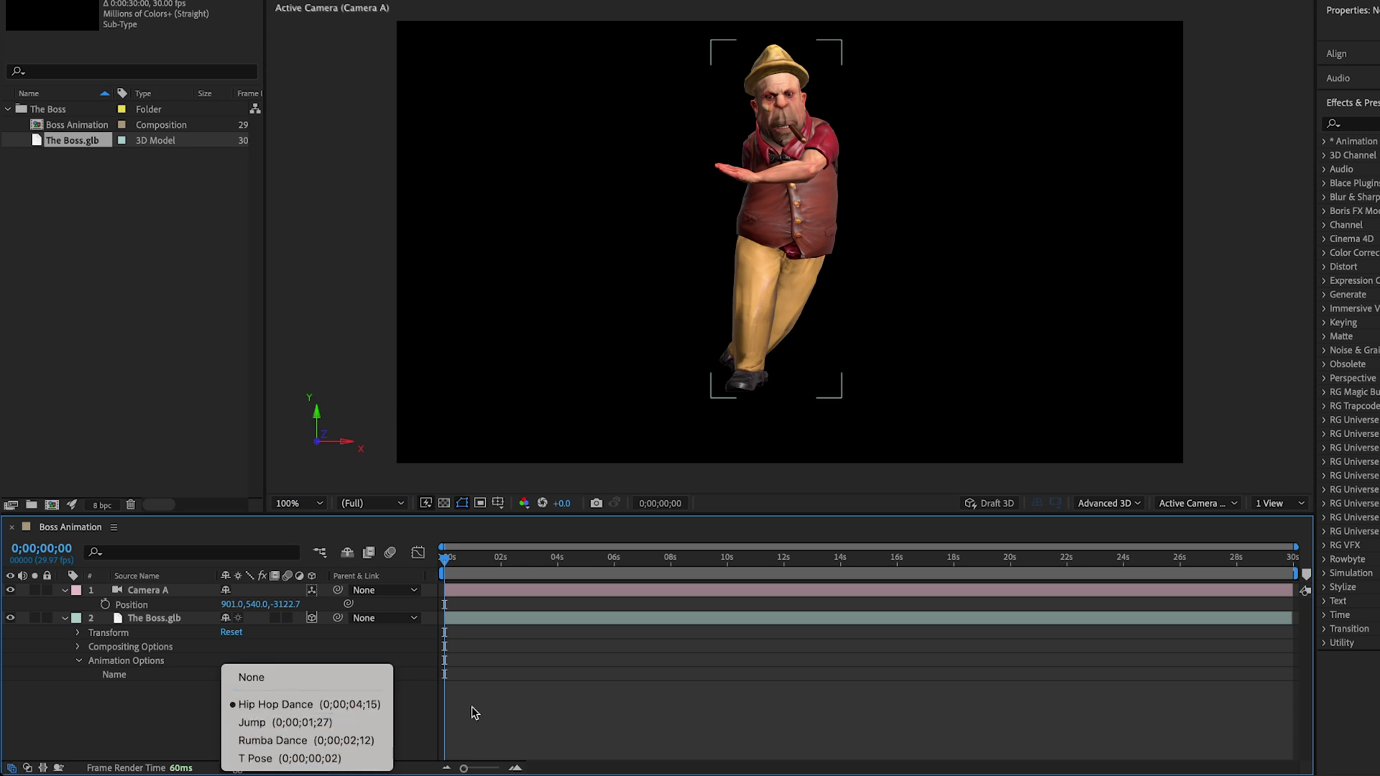
Keep Hip Hop Dance, trim the Boss.glb layer to end at 4;15, and duplicate it starting there
left_click(422, 711)
left_click(59, 548)
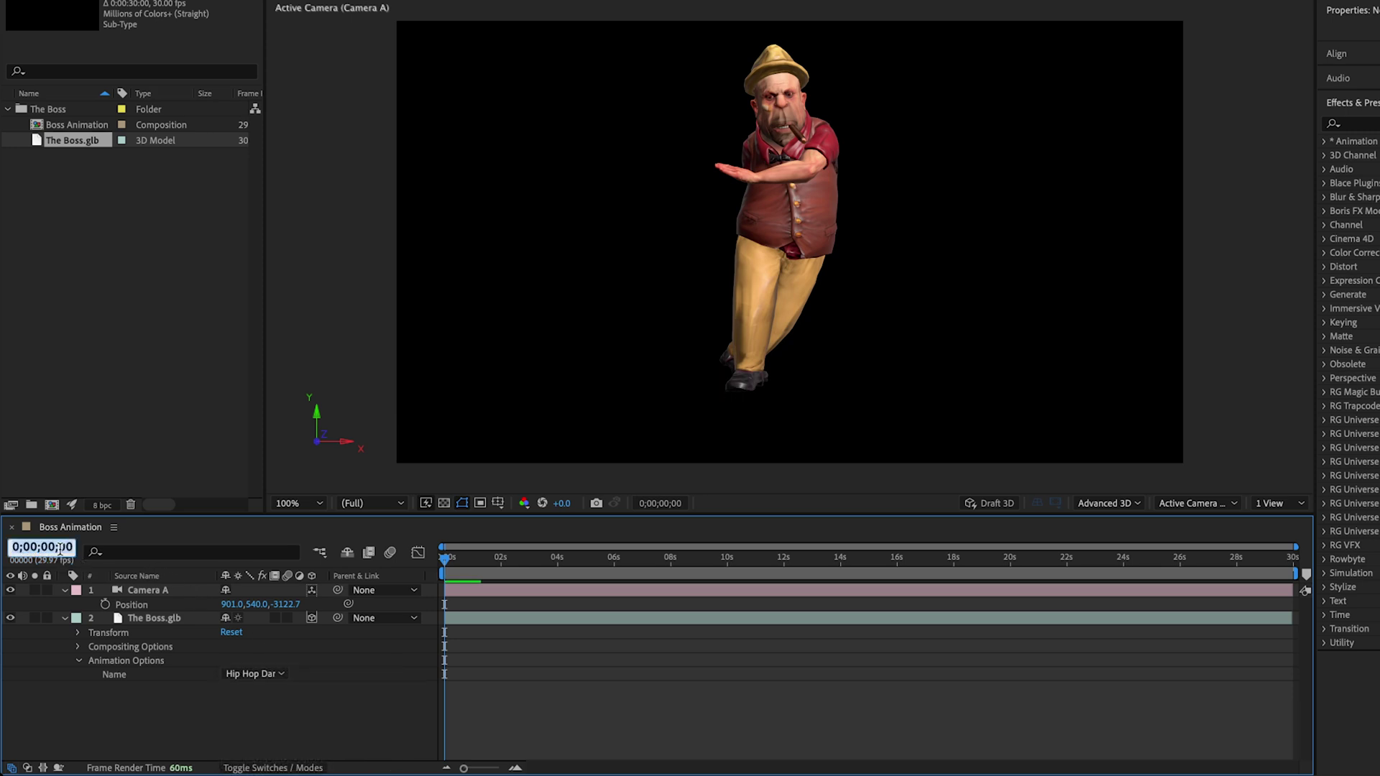
type("415")
key("Return")
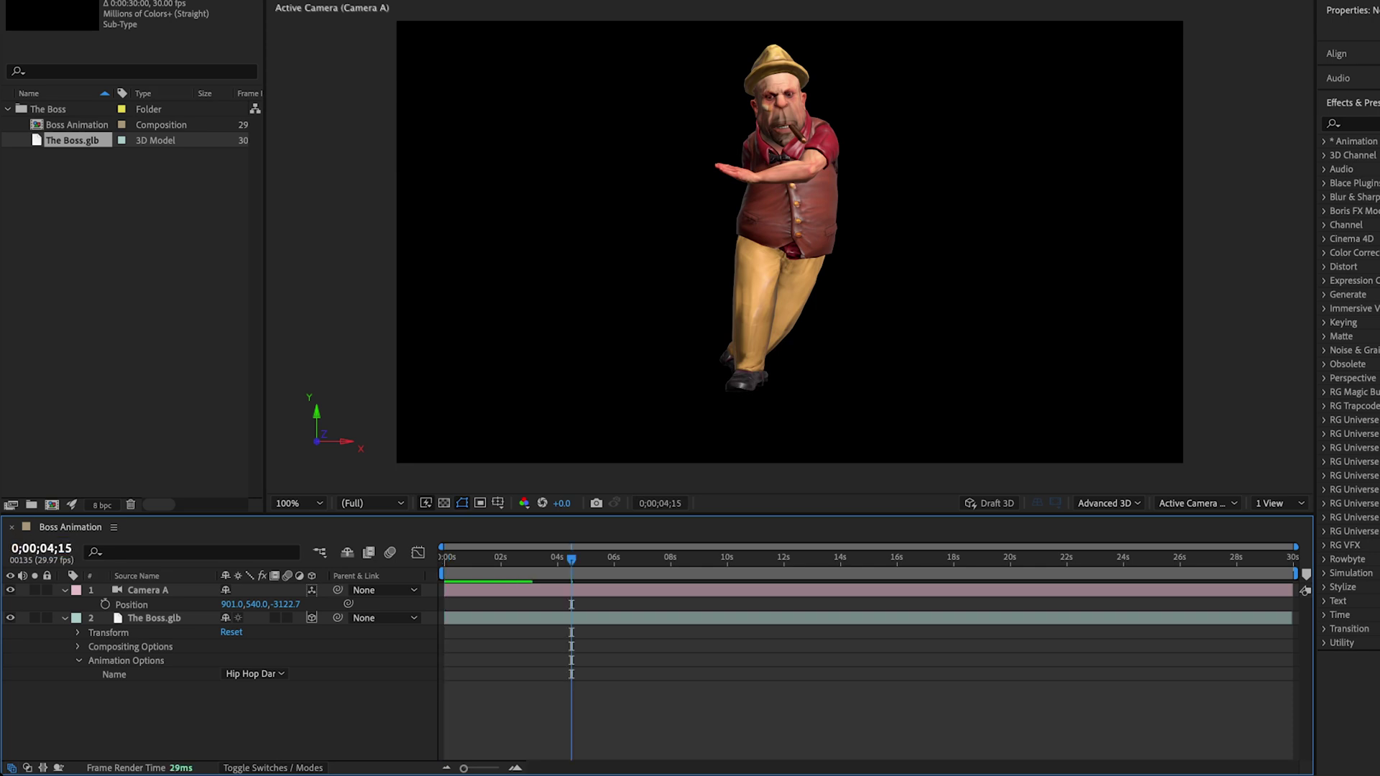
left_click(592, 618)
key("alt+bracketright")
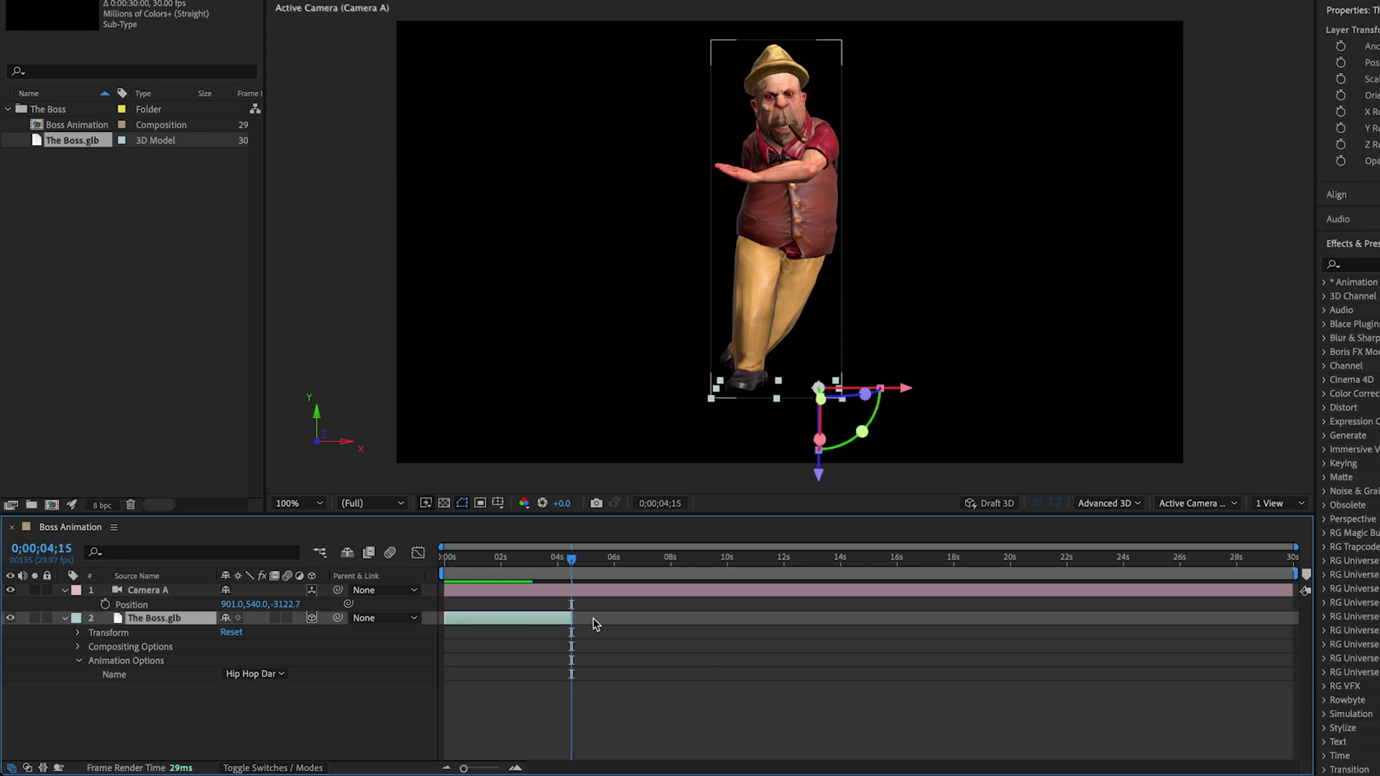
key("ctrl+d")
key("bracketleft")
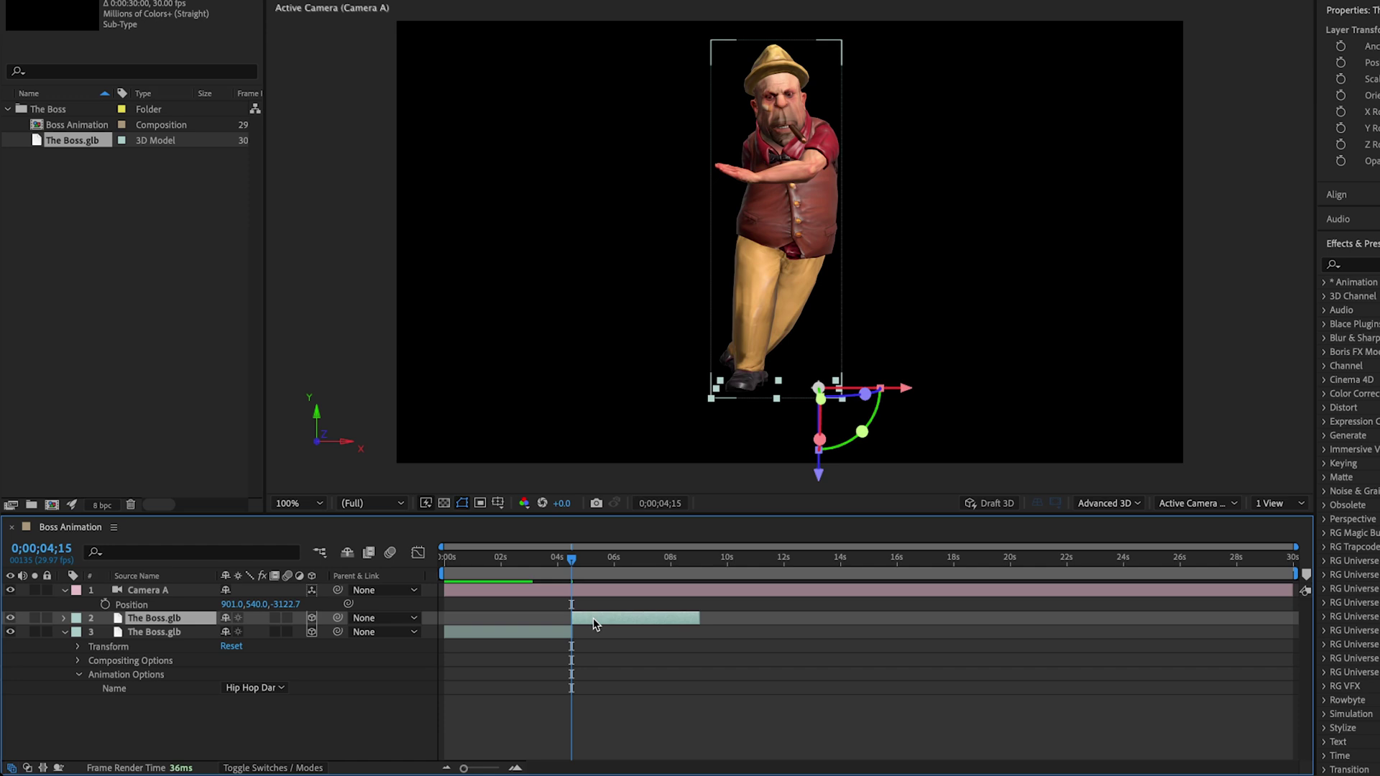
Switch the copy's animation to Rumba Dance and trim it to end at 6;27
mouse_move(571, 559)
left_mouse_down()
mouse_move(500, 559)
mouse_move(604, 558)
mouse_move(579, 553)
left_mouse_up()
key("ctrl+grave")
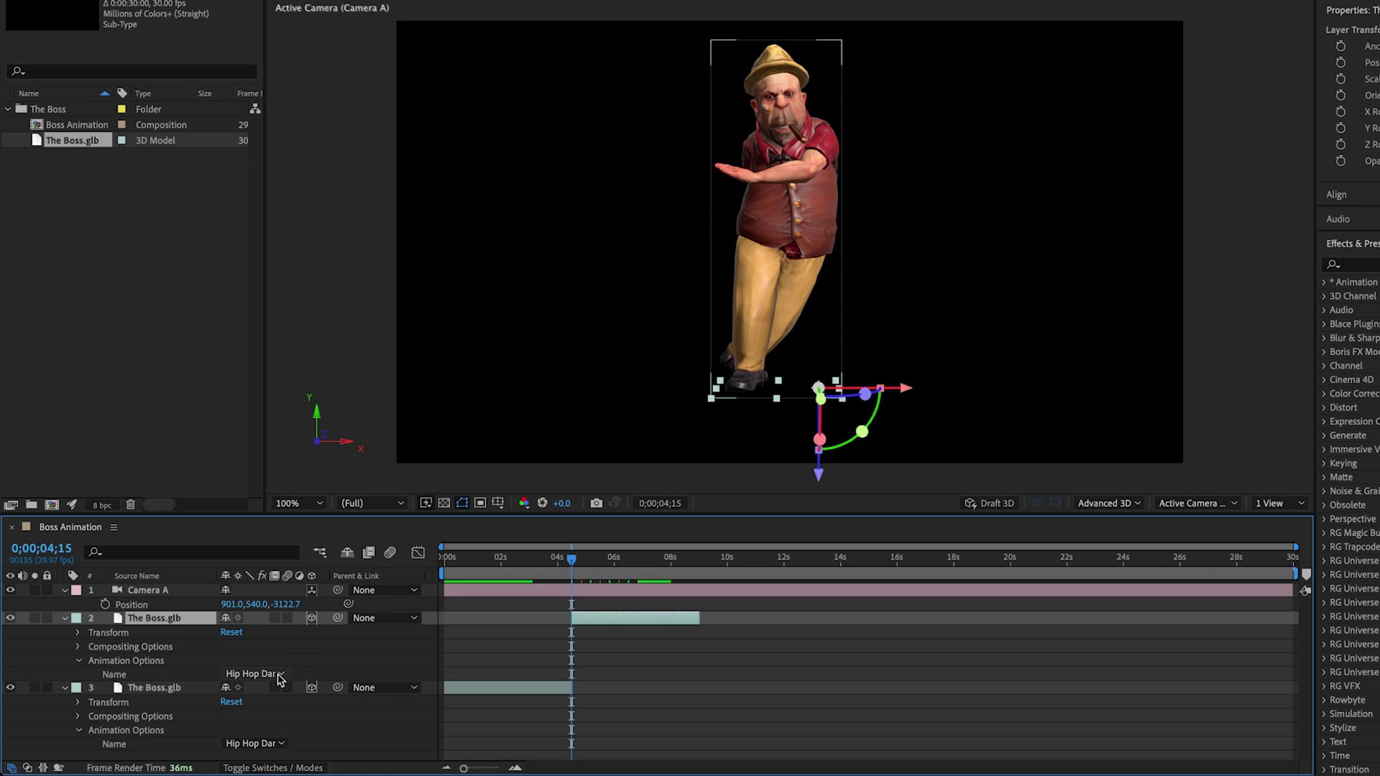
left_click(287, 675)
left_click(289, 740)
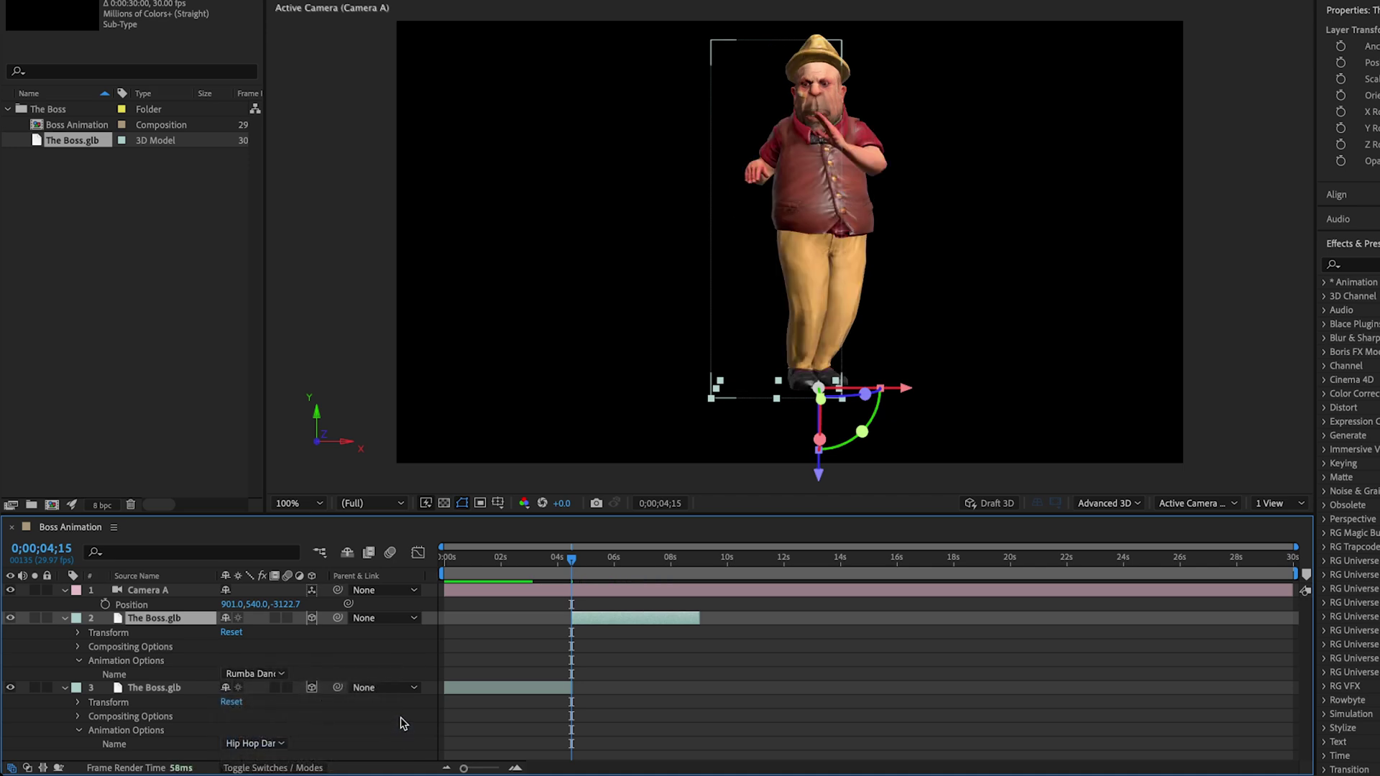
key("space")
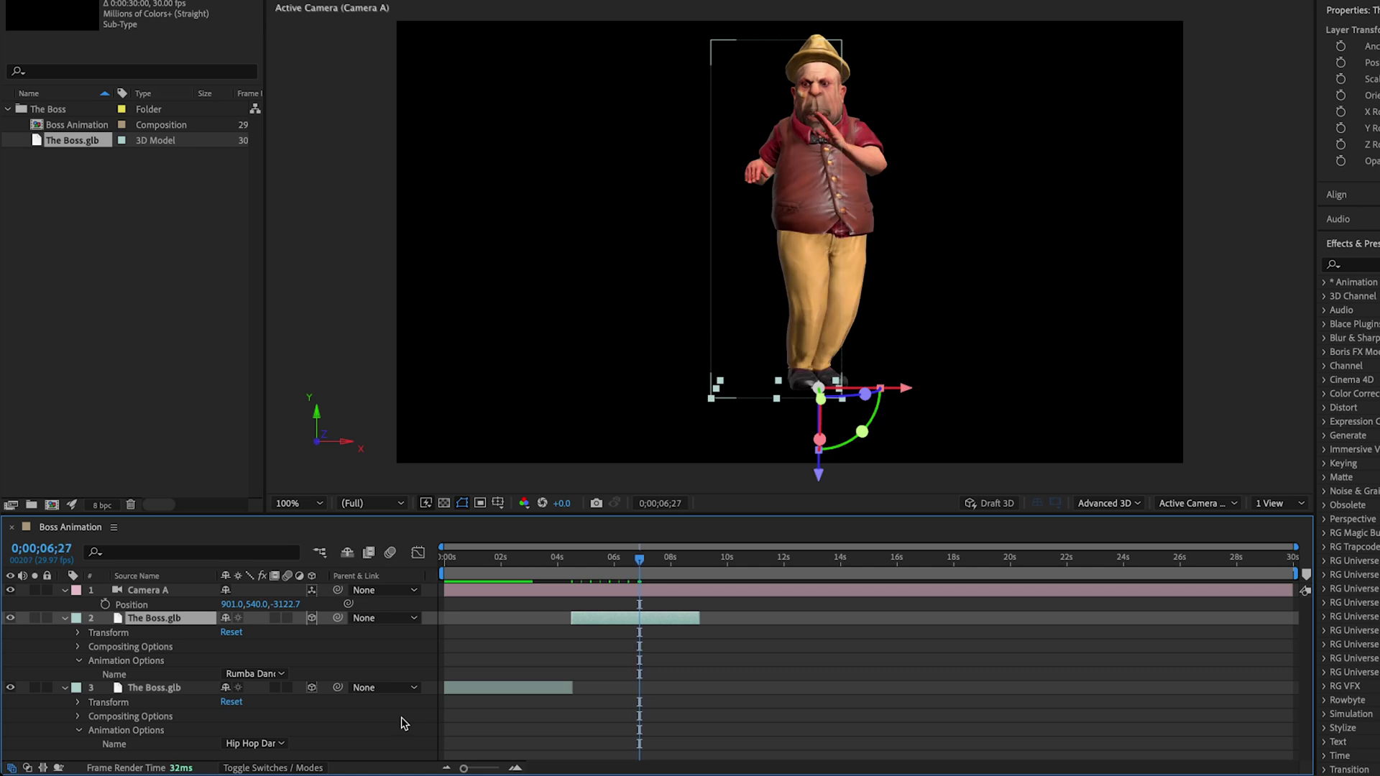
key("alt+bracketright")
left_click(687, 671)
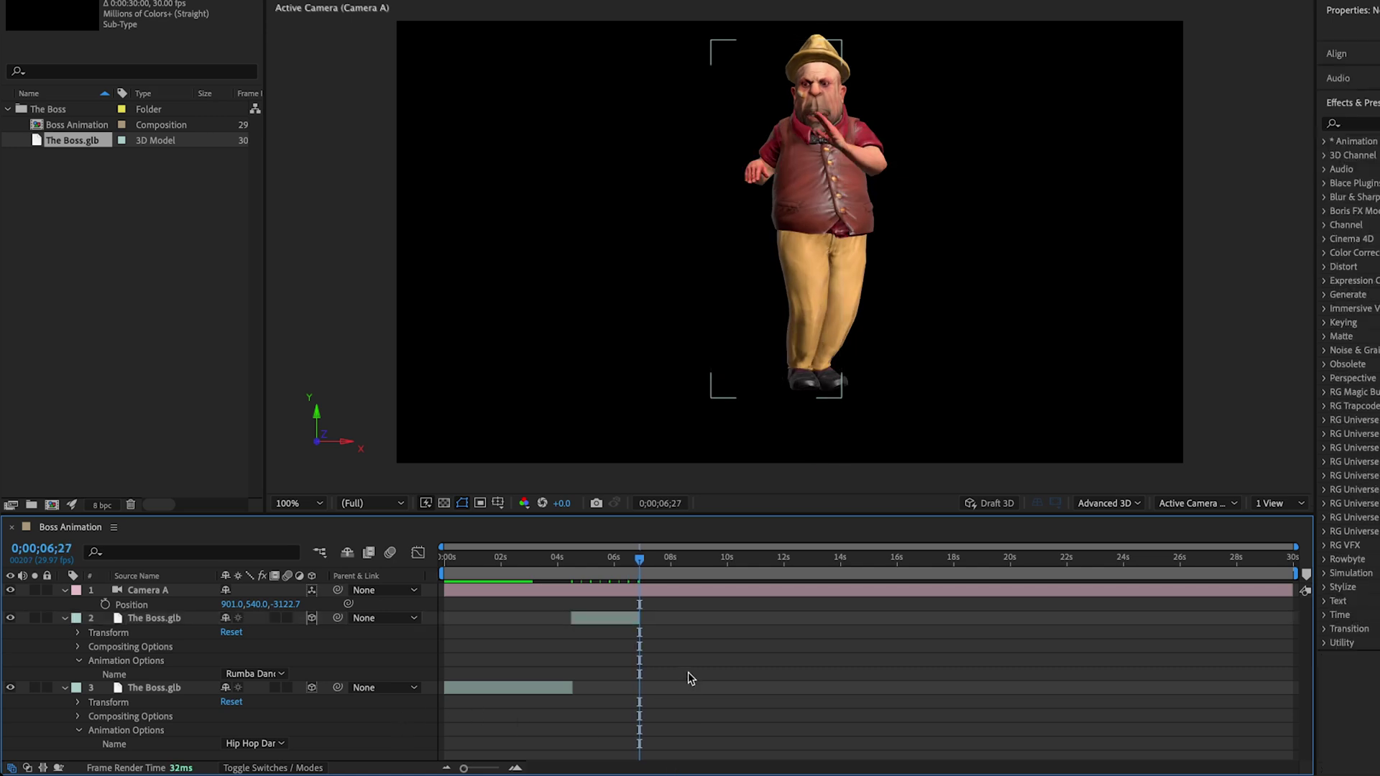
Duplicate the Hip Hop Dance layer as a third clip starting at 6;27, moved up one layer
left_click(542, 687)
key("ctrl+d")
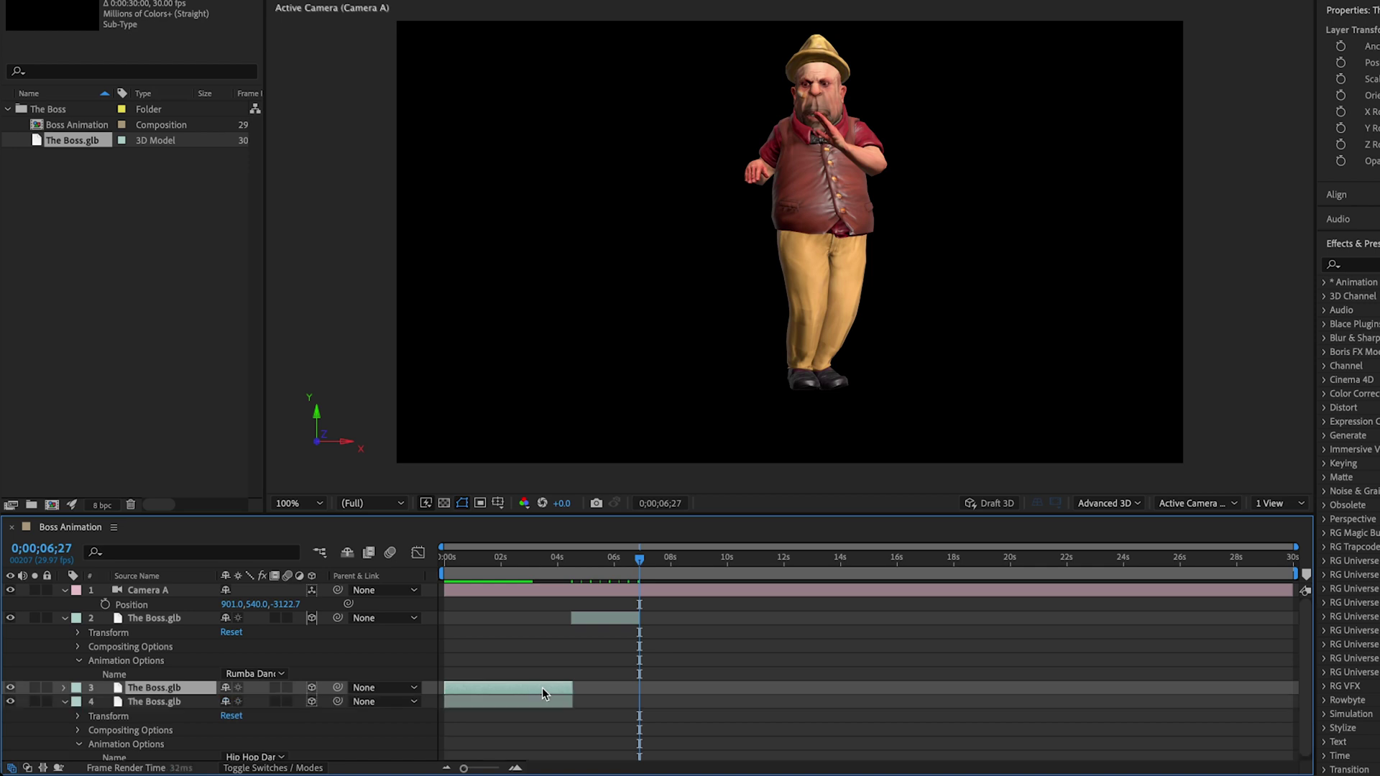
key("bracketleft")
key("ctrl+bracketright")
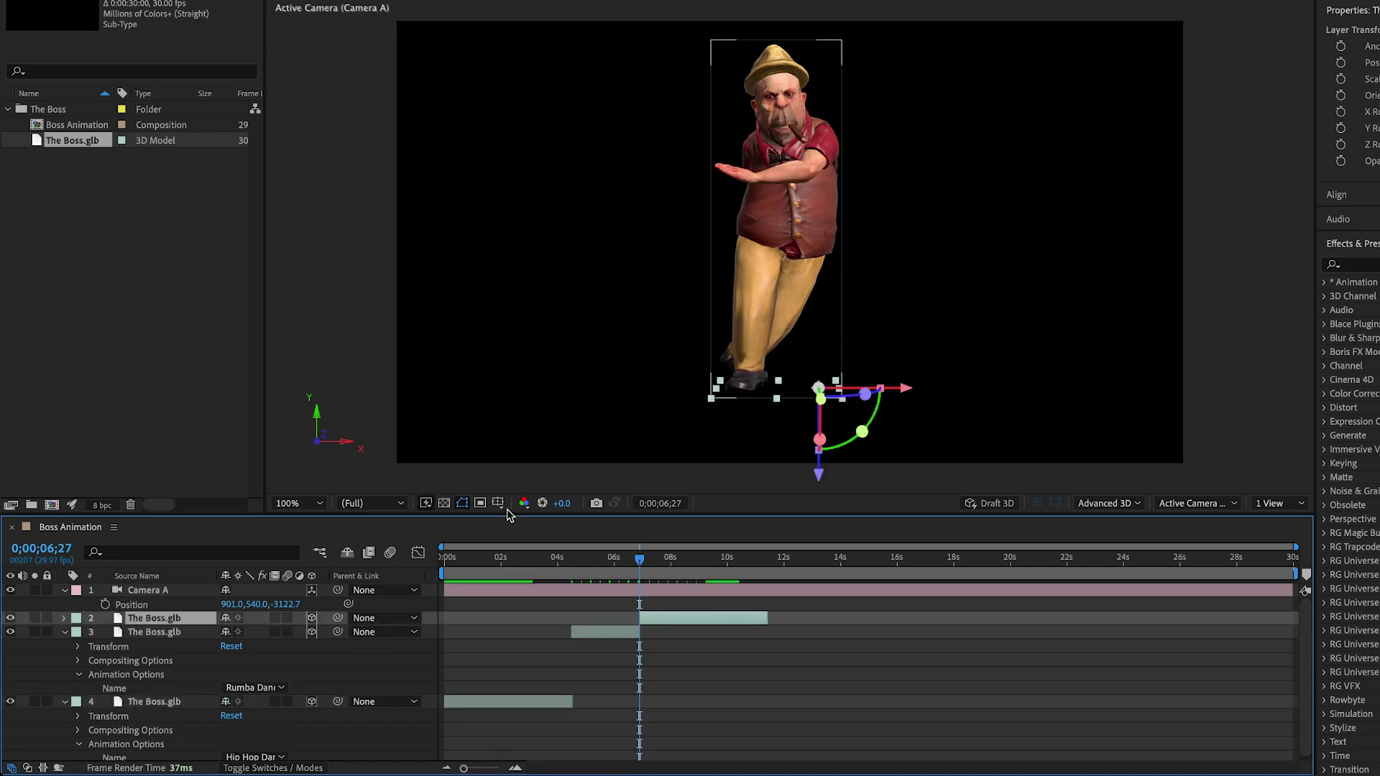
mouse_move(540, 565)
left_mouse_down()
mouse_move(677, 566)
mouse_move(514, 573)
left_mouse_up()
Add a 3D Null 1 layer and parent Camera A to it
key("ctrl+alt+shift+y")
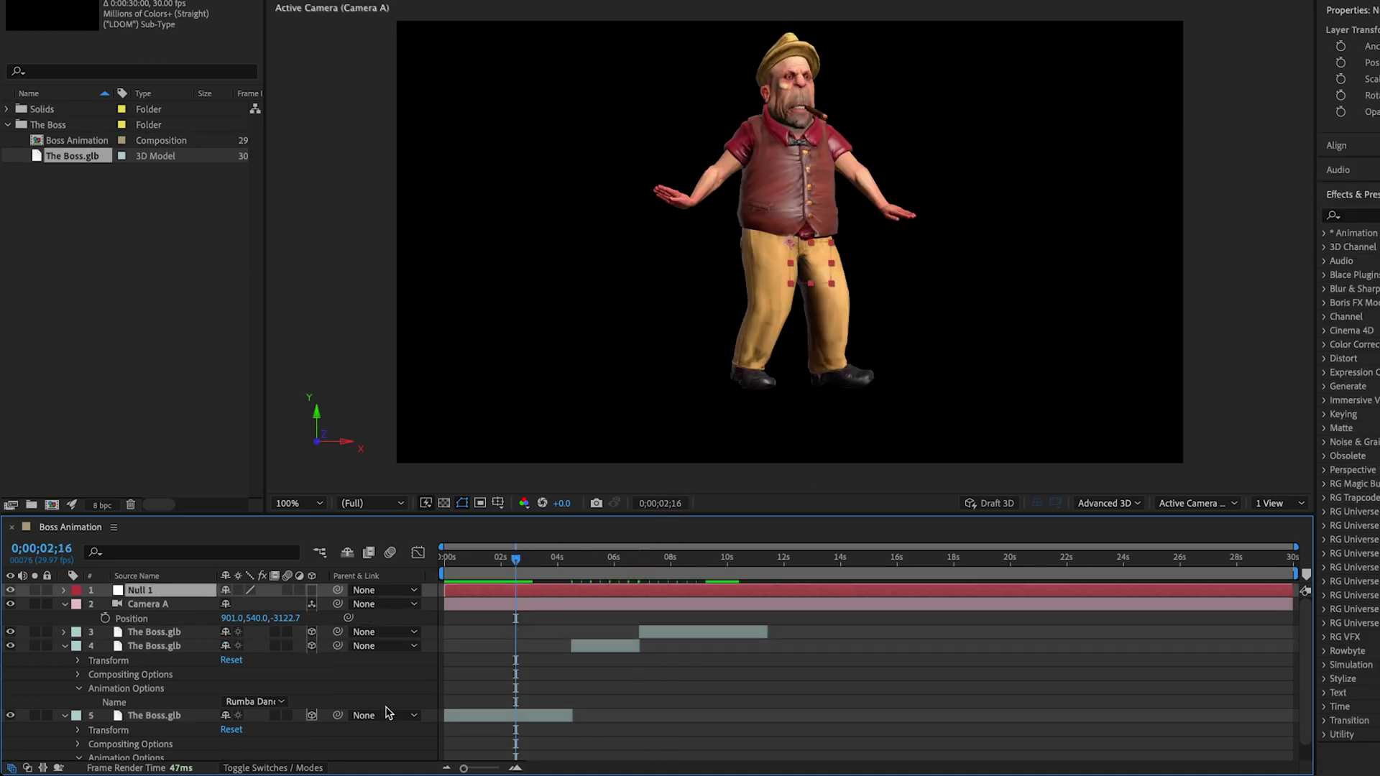
left_click(311, 590)
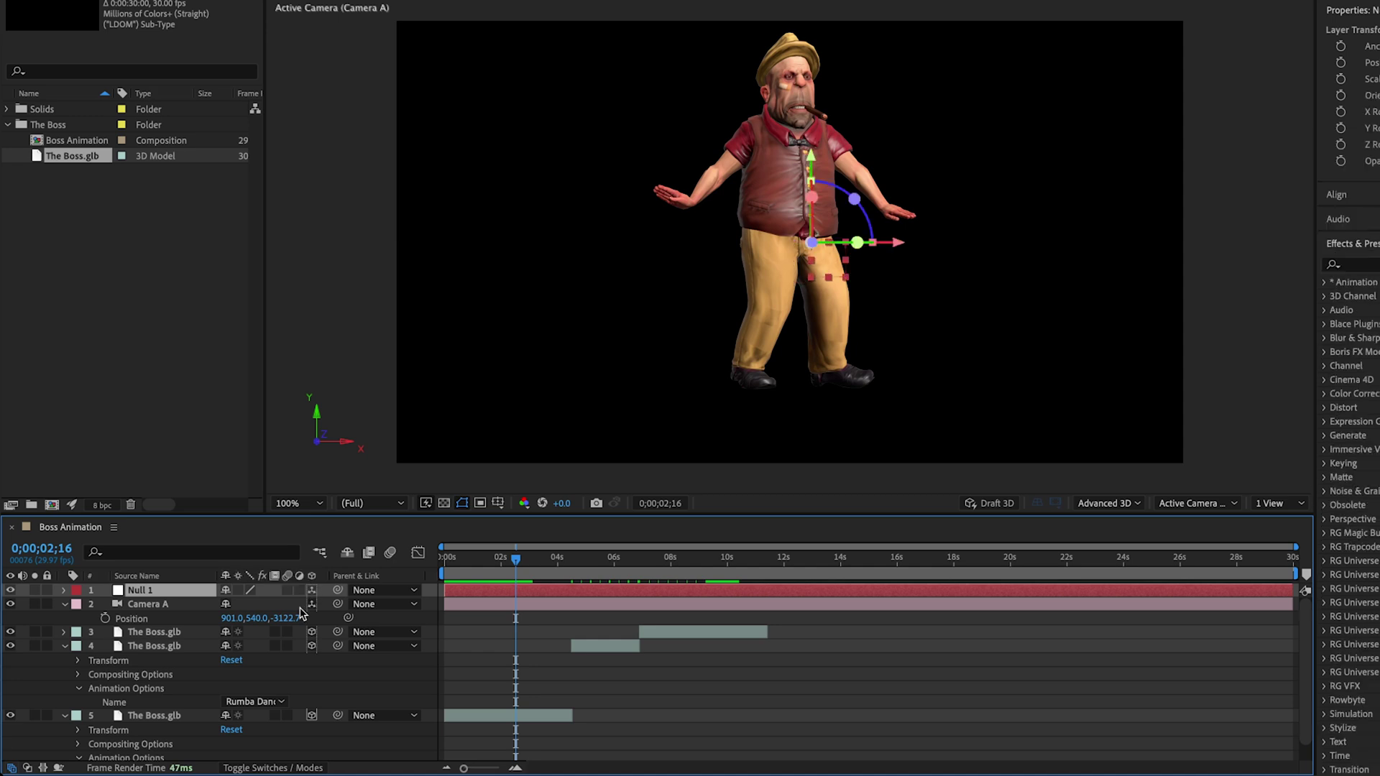
left_click_drag(338, 604, 175, 595)
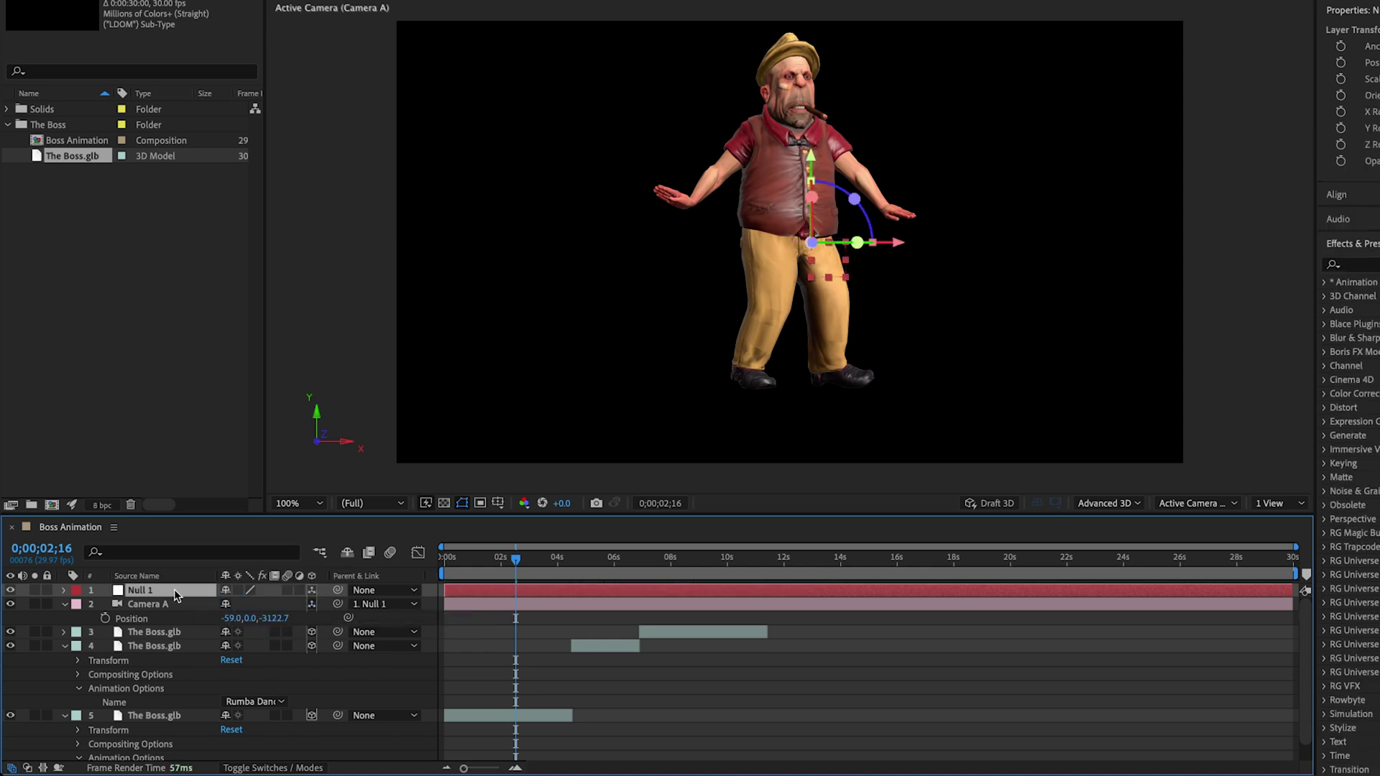
End the work area at 11;12 and preview the camera orbiting the character
left_click_drag(459, 559, 444, 559)
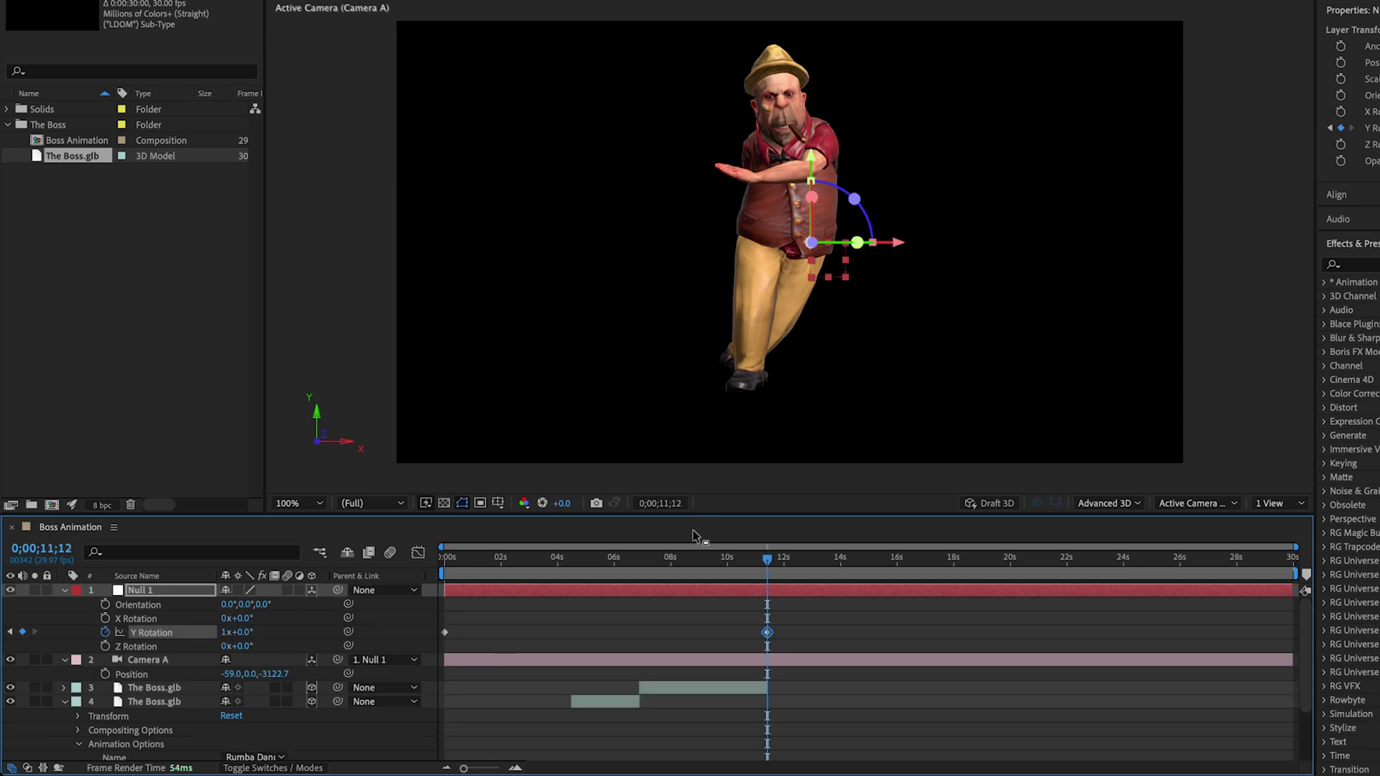
key("n")
left_click_drag(768, 559, 524, 568)
left_click_drag(533, 566, 733, 576)
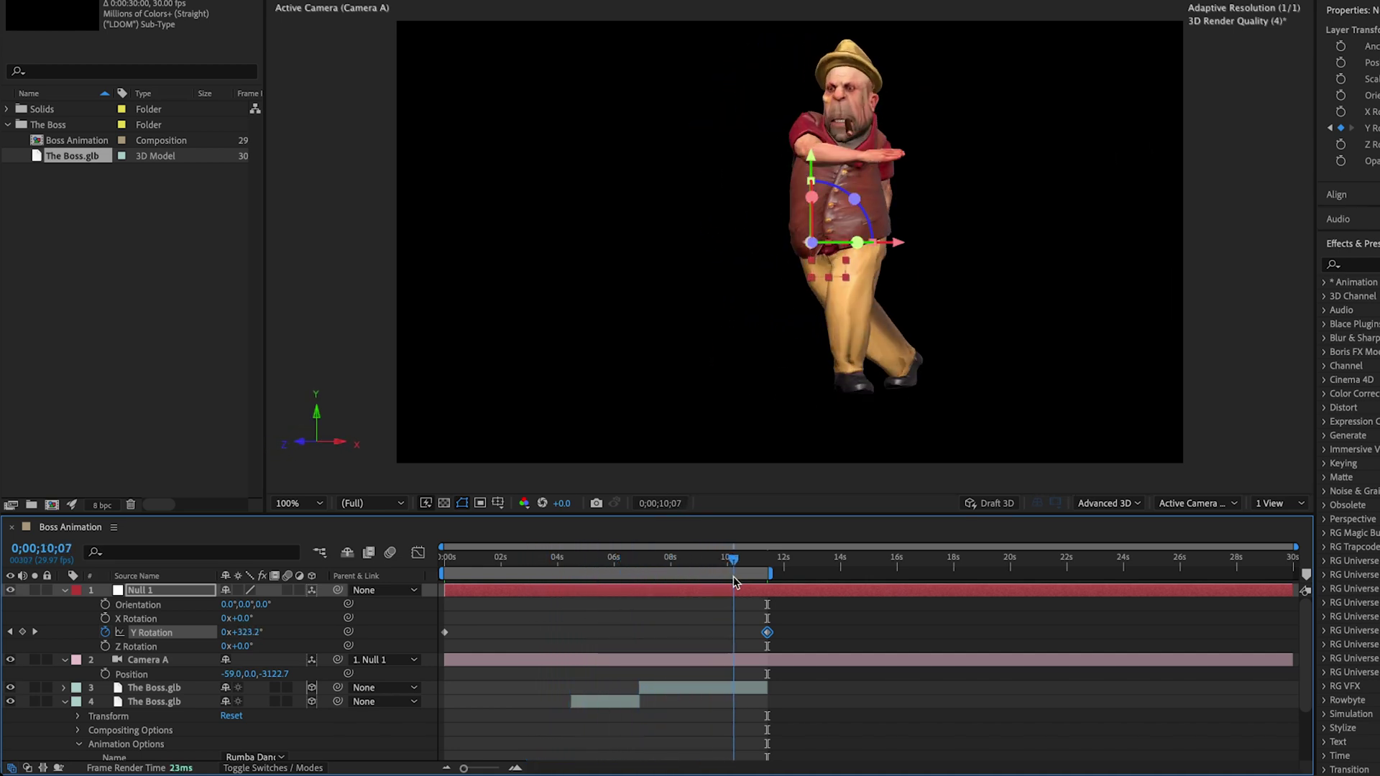